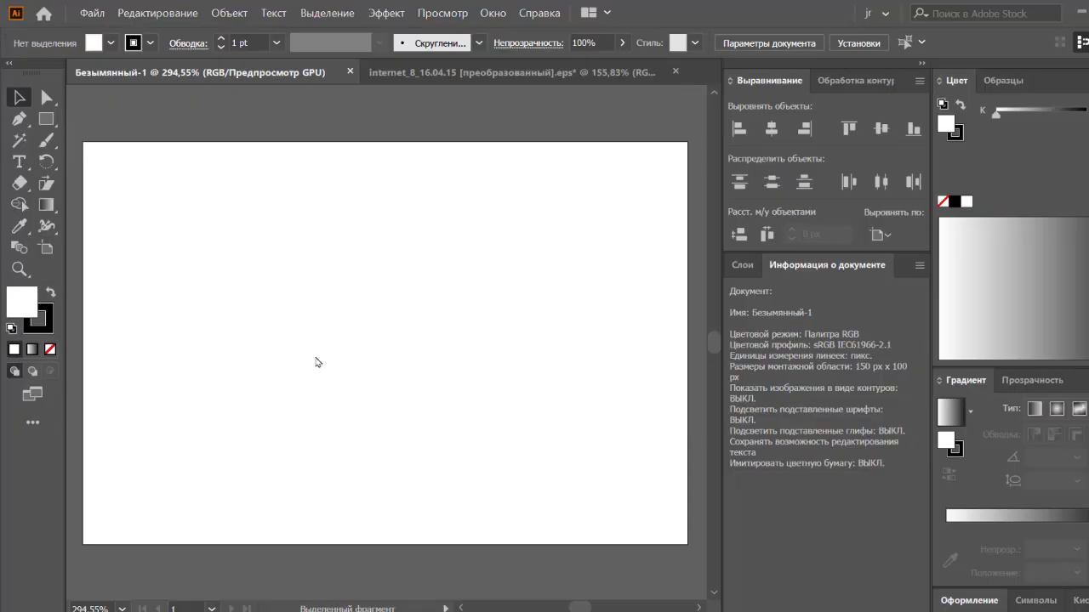
Draw an artboard-sized rectangle with no stroke and a dark grey fill, then deselect it.
key(m)
click(252, 201)
text(0)
key(Tab)
key(Return)
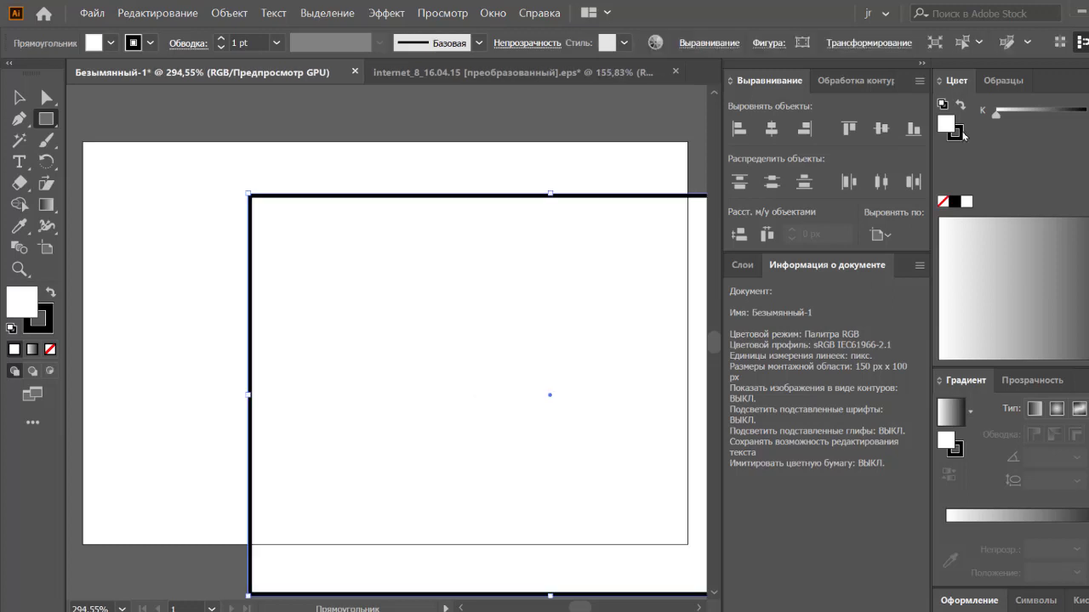
click(942, 202)
click(1070, 110)
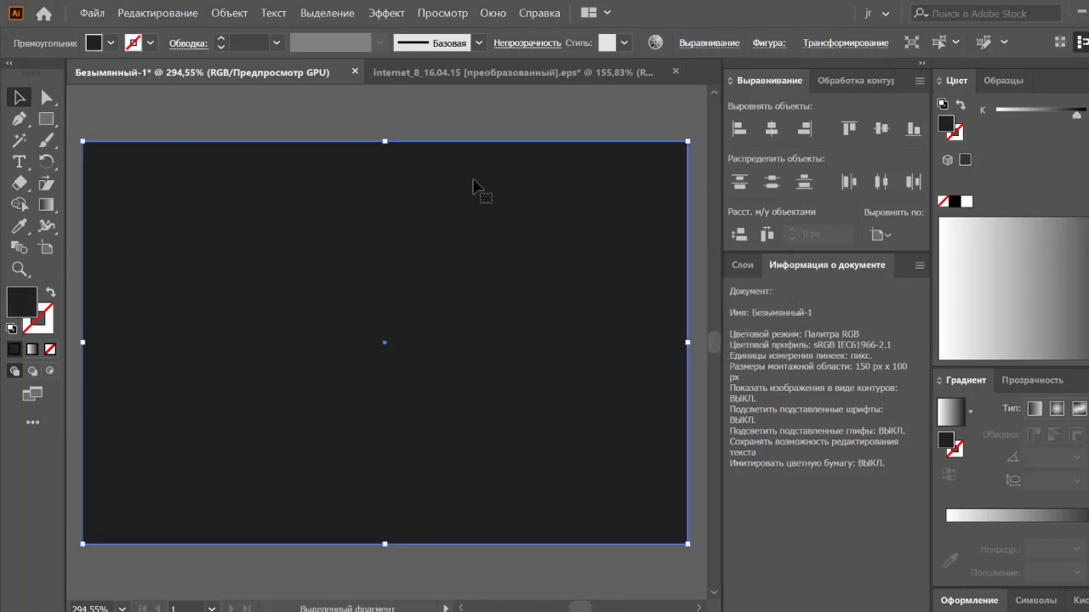
key(ctrl+2)
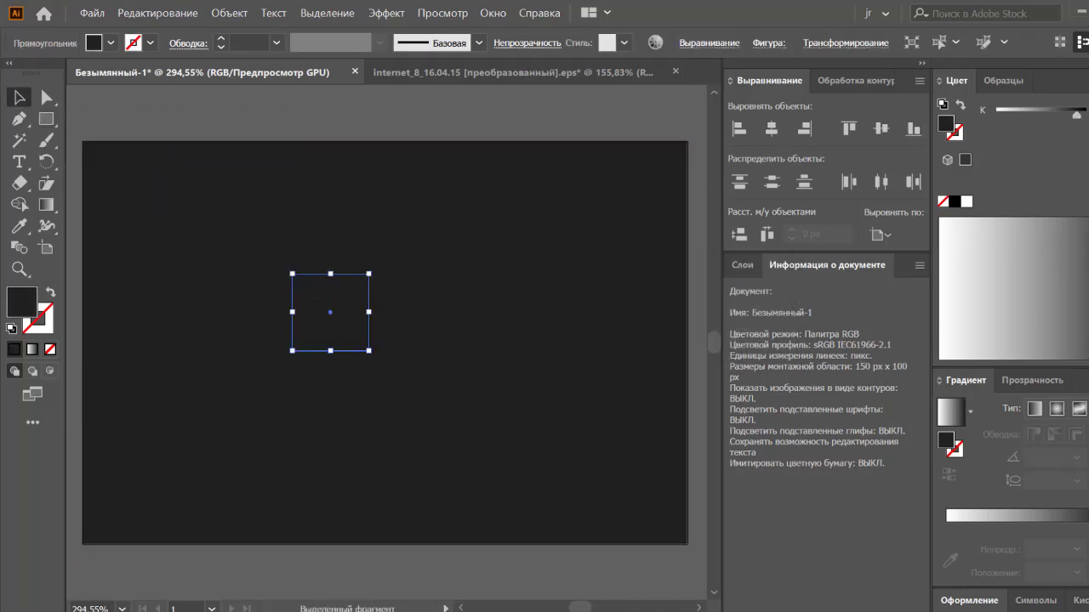
Fill the small square with solid green, undoing a trial gradient fill.
click(1017, 290)
click(994, 517)
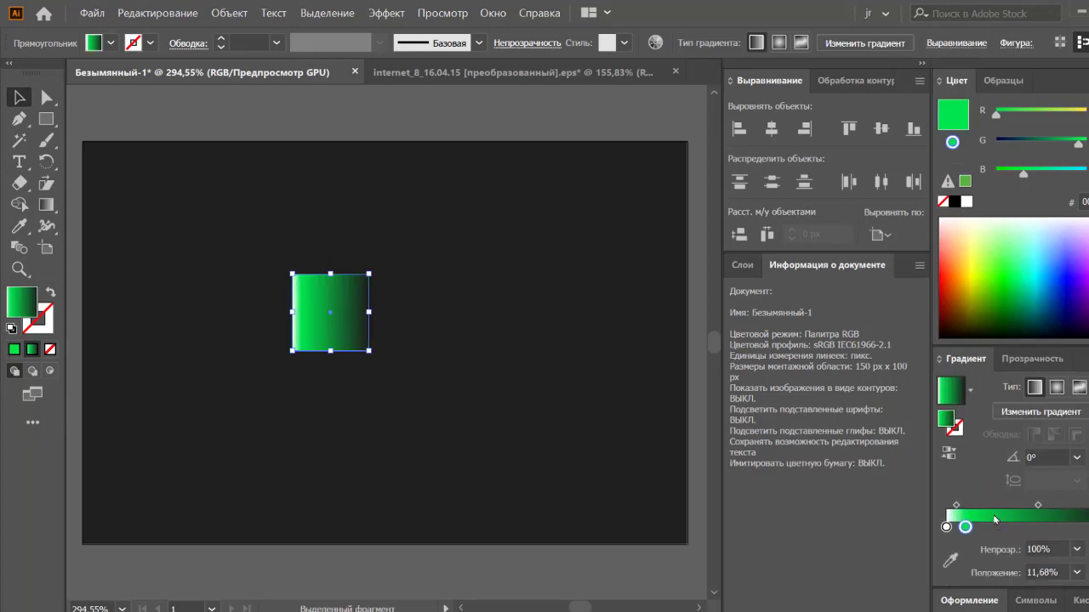
key(ctrl+z)
click(485, 380)
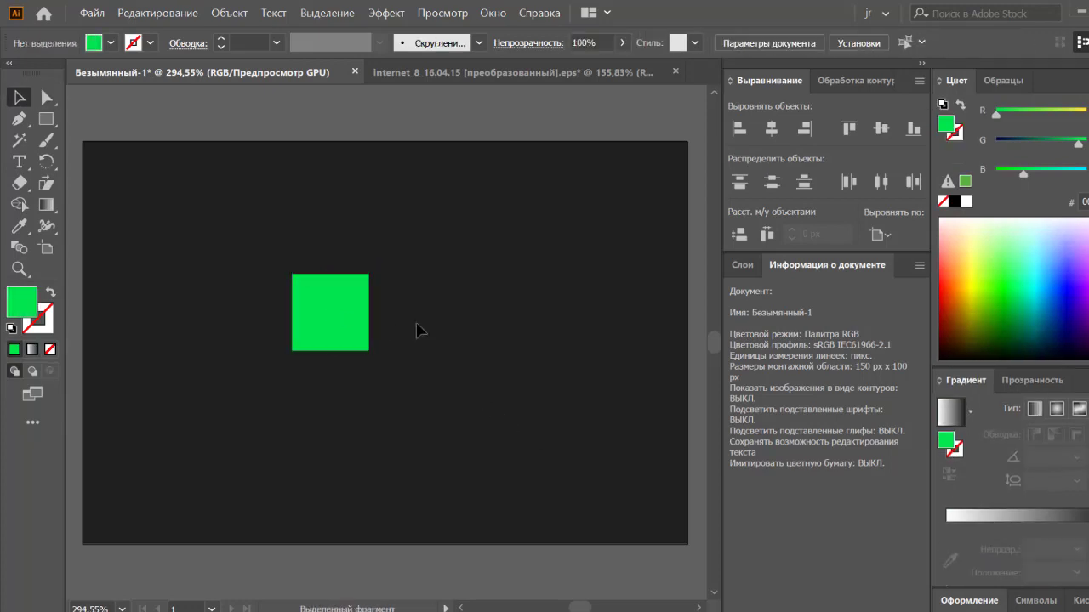
key(ctrl+a)
key(ctrl+plus)
key(ctrl+plus)
Preview Rounded Corners and 3D Extrude & Bevel effects on the square, applying neither, and open the scripts list.
click(388, 13)
click(667, 279)
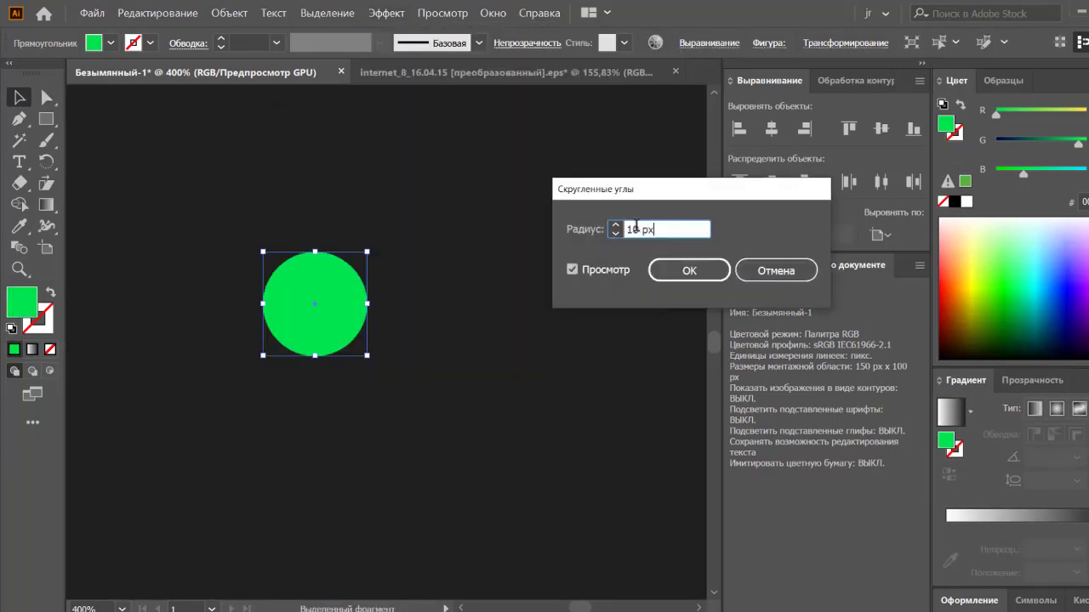
key(ctrl+minus)
click(388, 13)
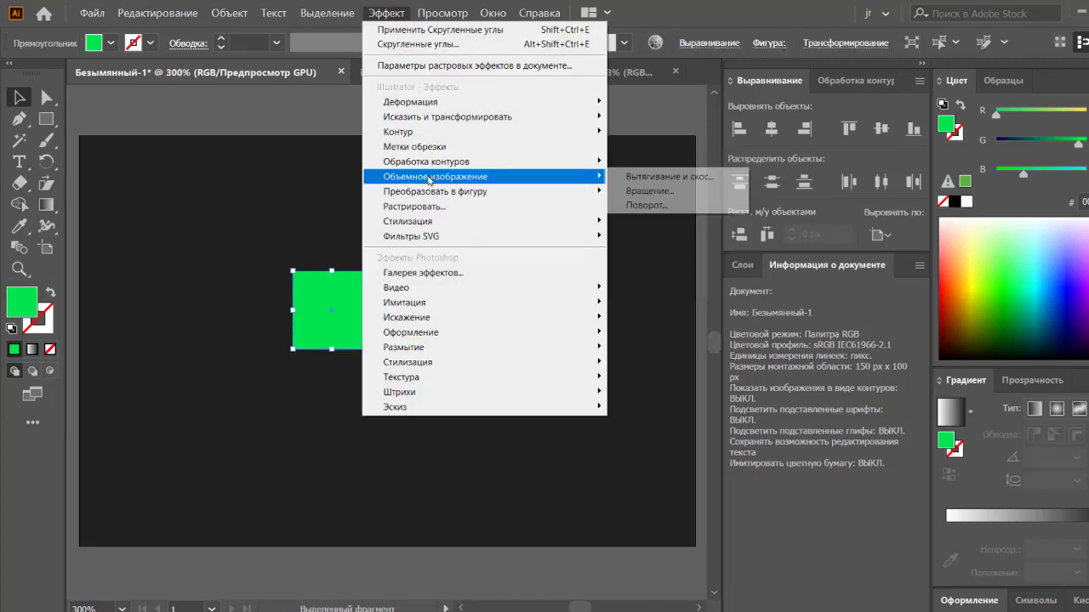
click(676, 178)
click(755, 121)
click(721, 451)
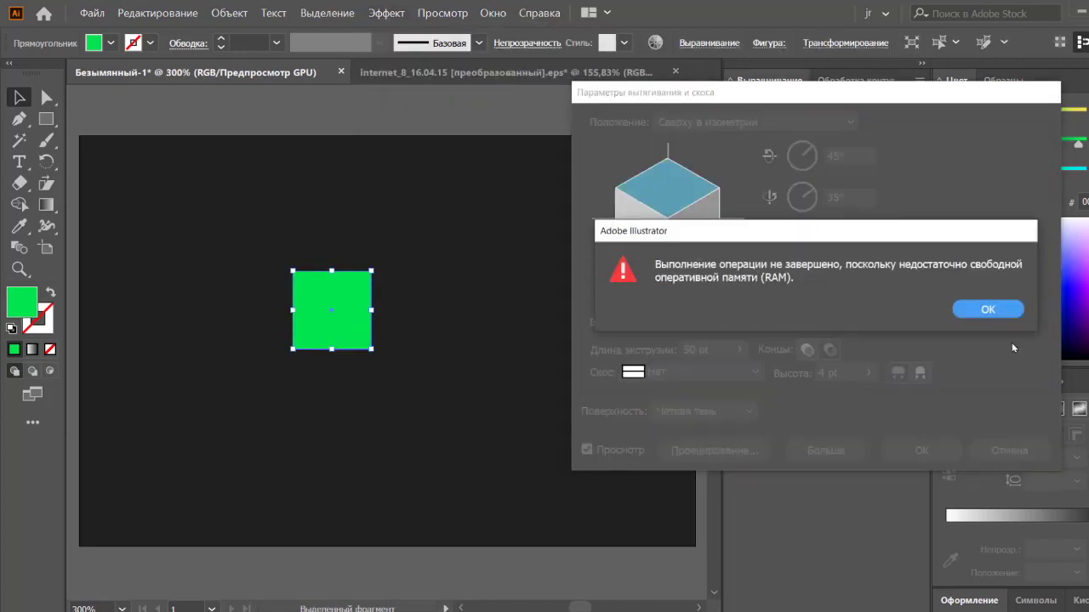
click(984, 308)
click(986, 450)
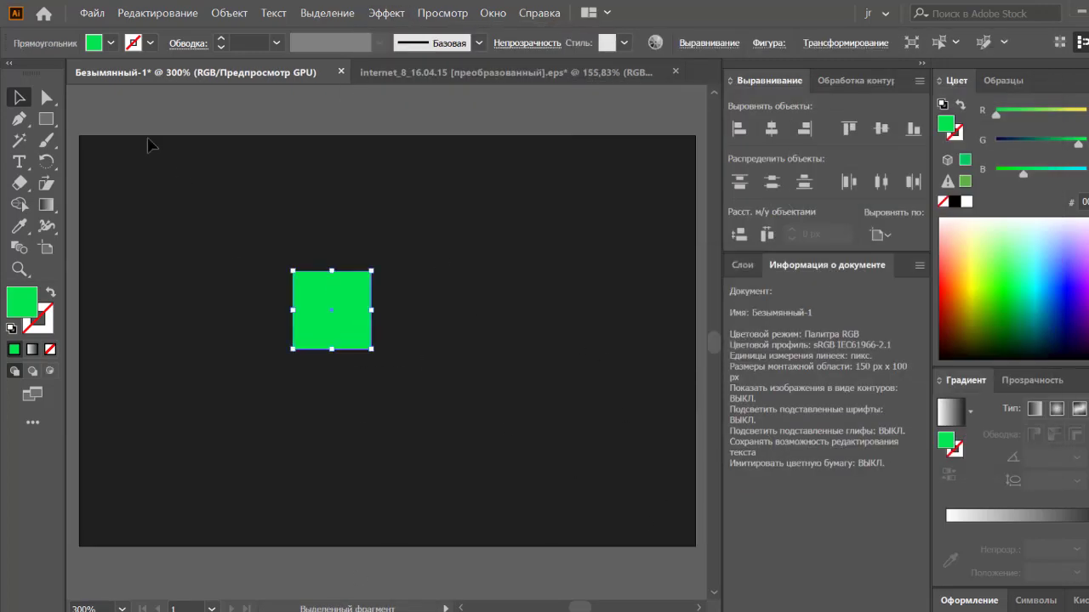
click(92, 13)
mouse_move(116, 290)
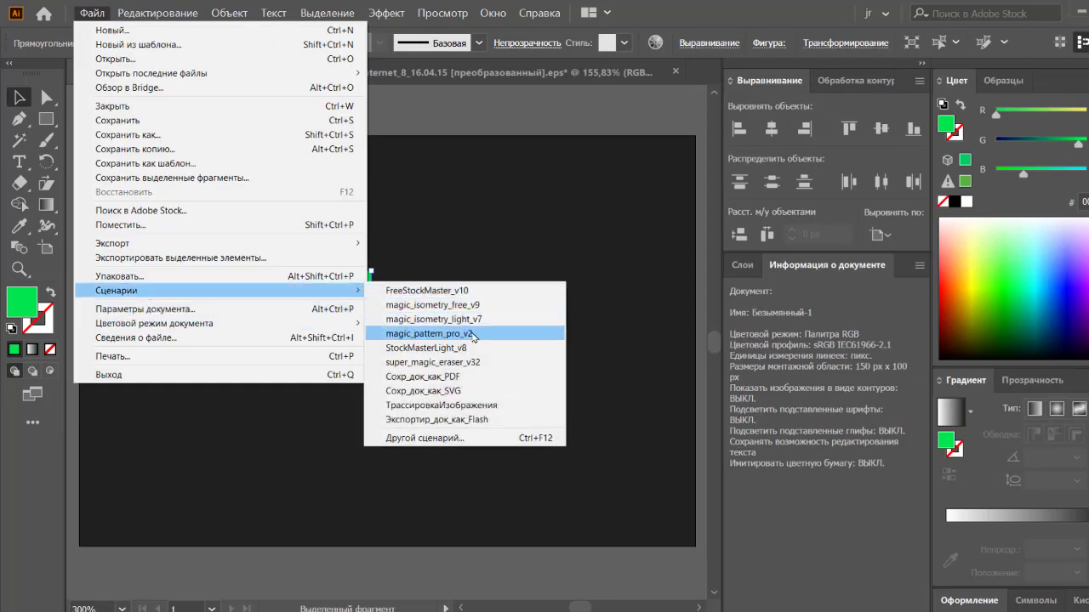
Run the magic_isometry_light_v7 script to turn the square into an isometric top face.
click(434, 319)
click(617, 218)
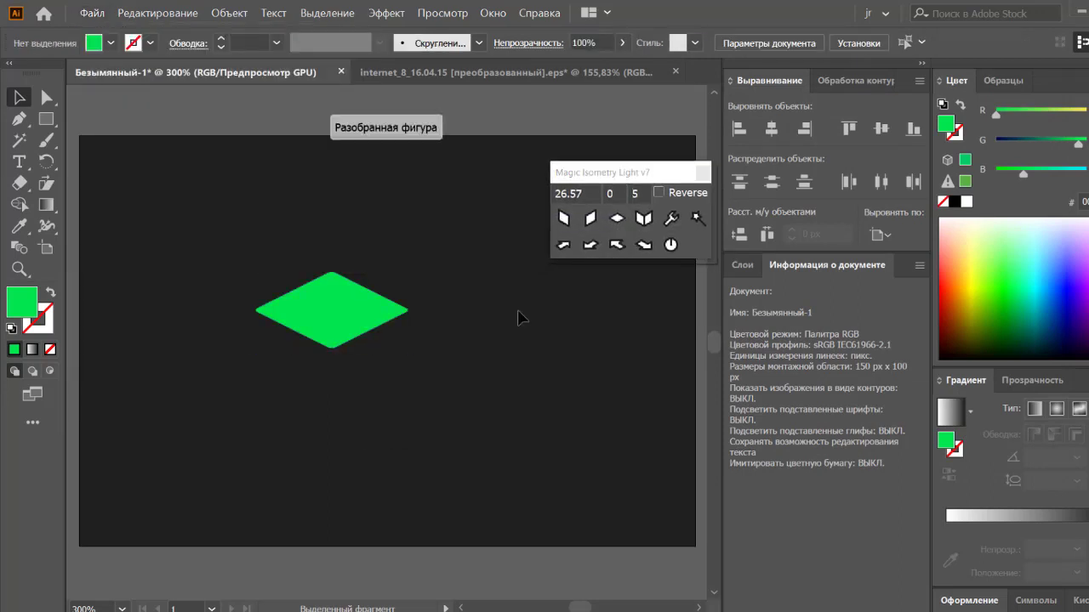
click(622, 43)
drag(624, 66, 593, 65)
Give the rhombus a solid green fill at full opacity and move it lower.
click(371, 310)
click(951, 412)
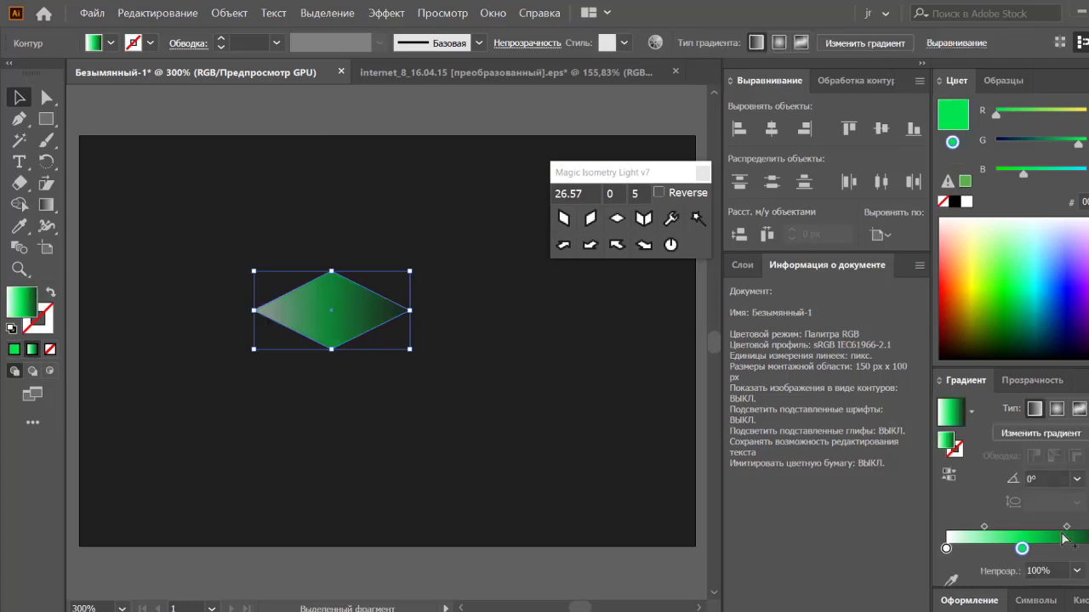
drag(1021, 527, 919, 524)
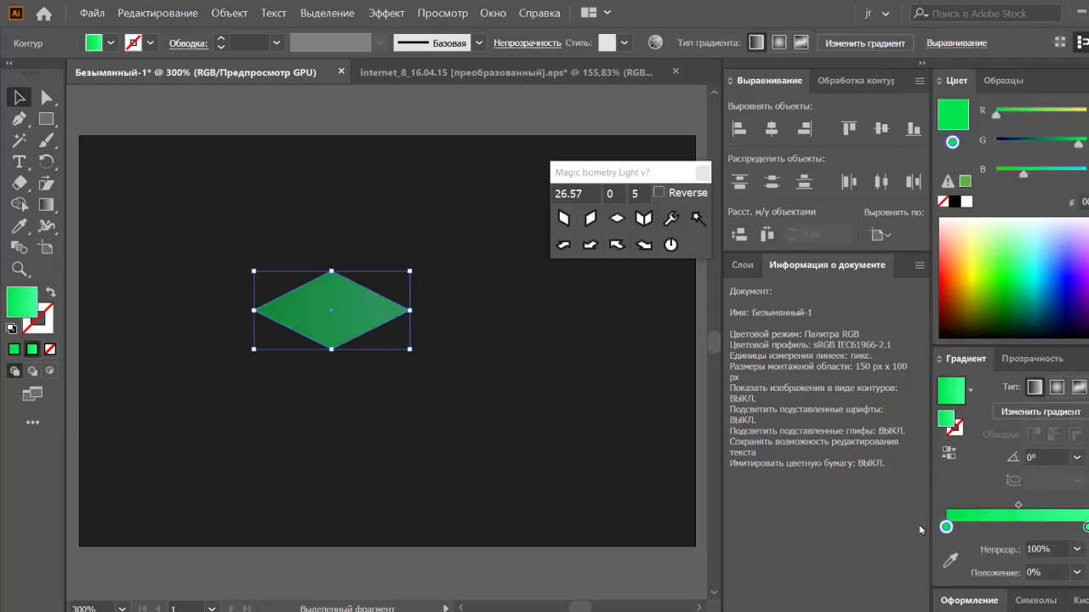
click(523, 55)
drag(364, 316, 335, 437)
Try several blend modes on the rhombus and settle on Перекрытие (Overlay).
click(1030, 380)
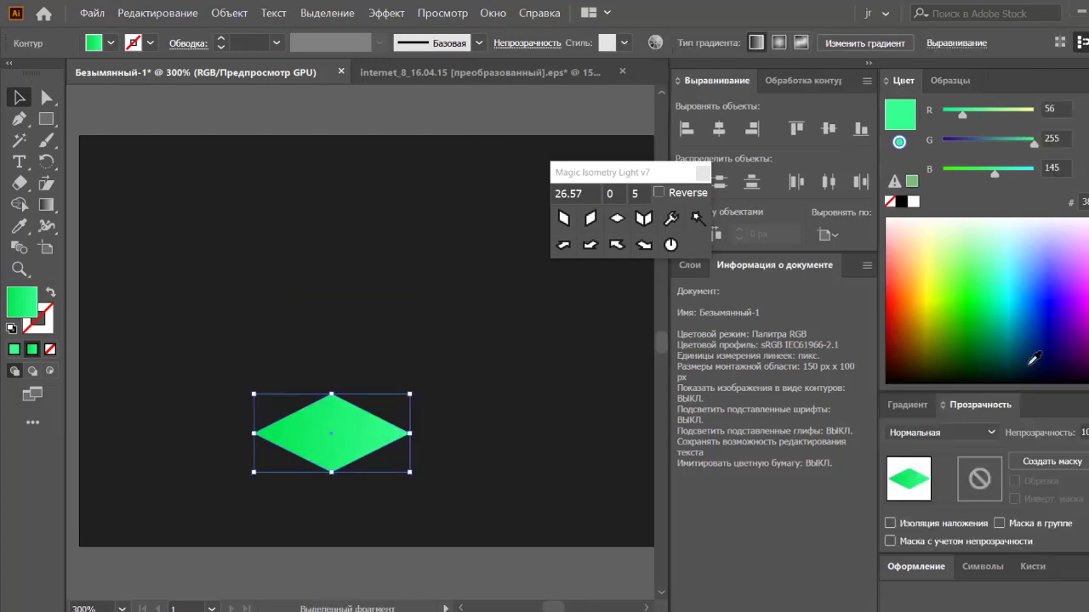
click(940, 432)
click(931, 267)
click(940, 432)
click(927, 204)
click(940, 432)
click(927, 227)
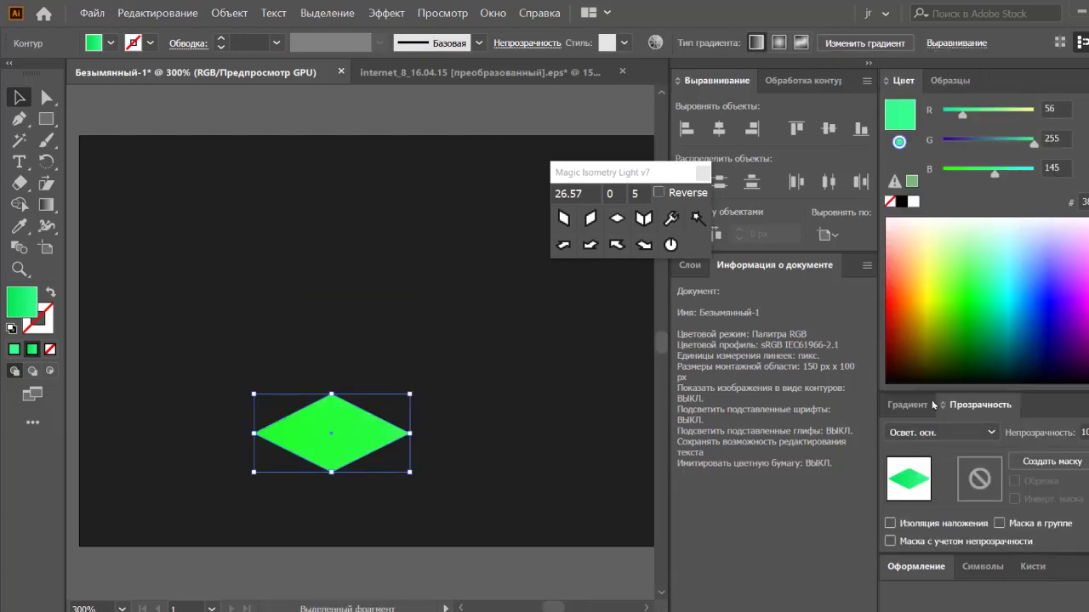
click(940, 433)
click(927, 238)
click(940, 432)
click(927, 250)
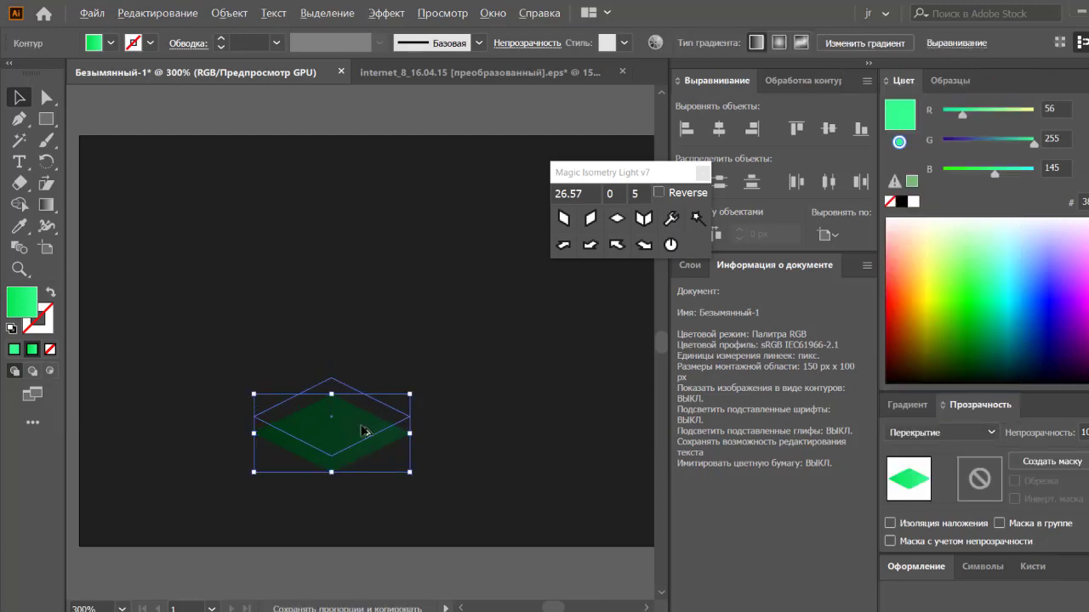
Duplicate the rhombus into a blended stack and set its top and bottom layers to Normal blending.
key(ctrl+d)
key(ctrl+d)
key(ctrl+d)
click(940, 432)
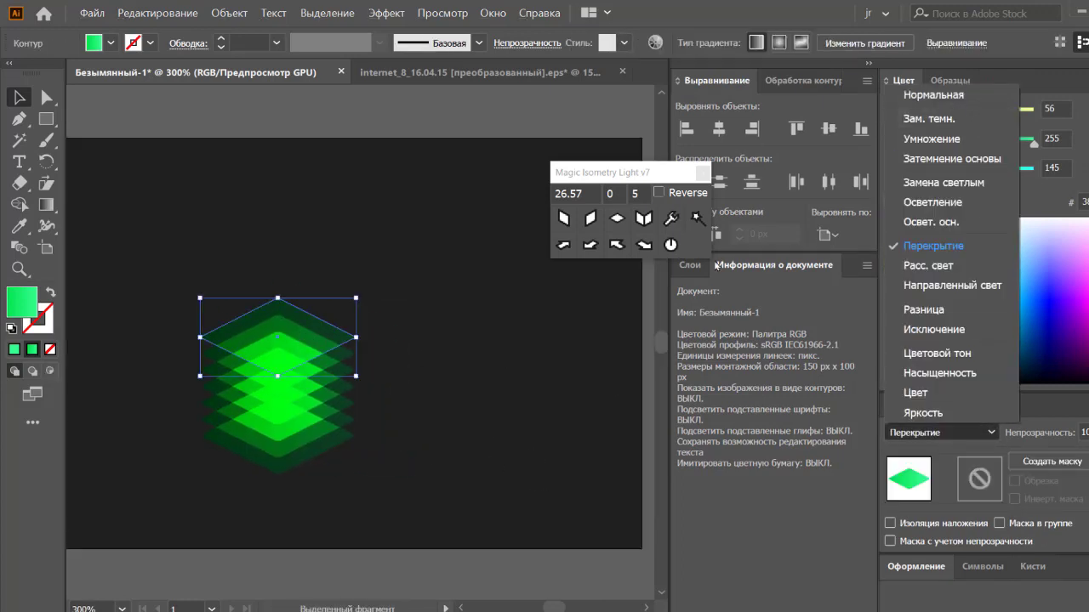
key(Up)
key(Up)
key(Up)
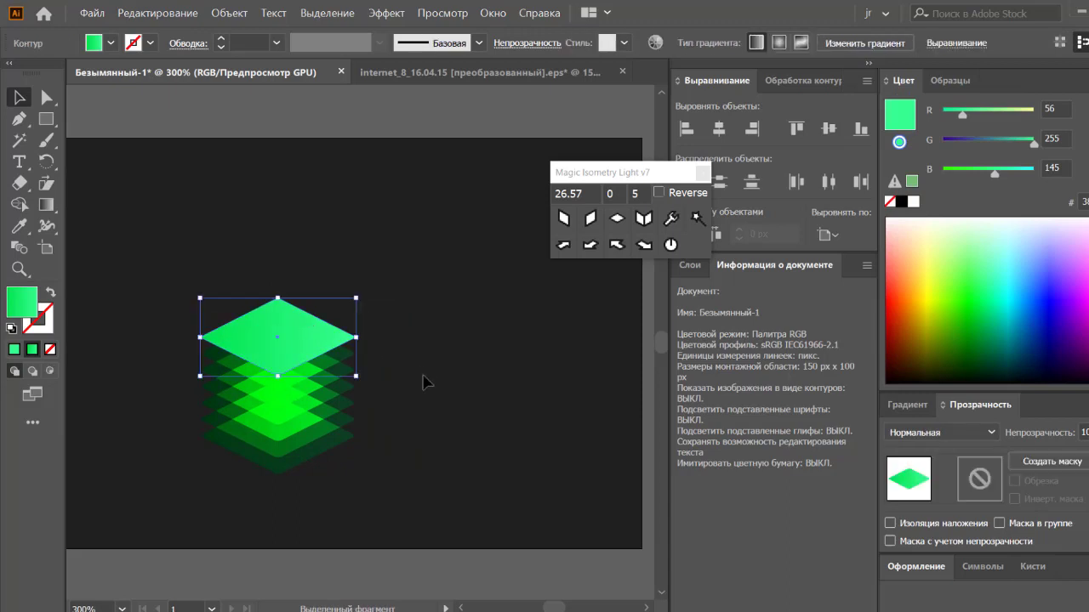
click(278, 436)
click(940, 432)
click(927, 90)
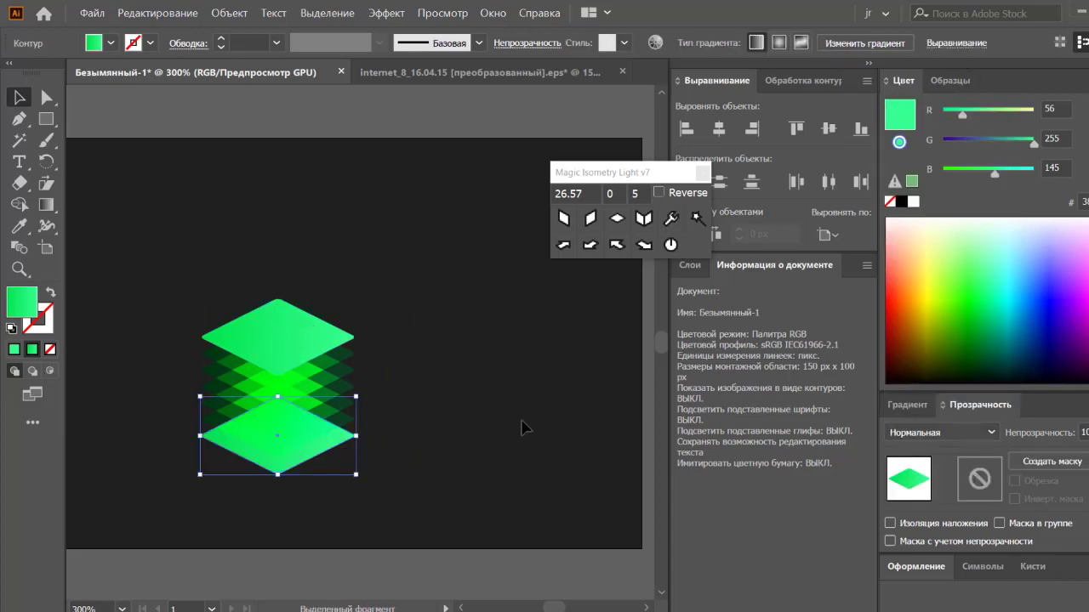
Lower the bottom rhombus opacity to 30% and deselect the finished stack.
click(547, 42)
drag(498, 97, 476, 97)
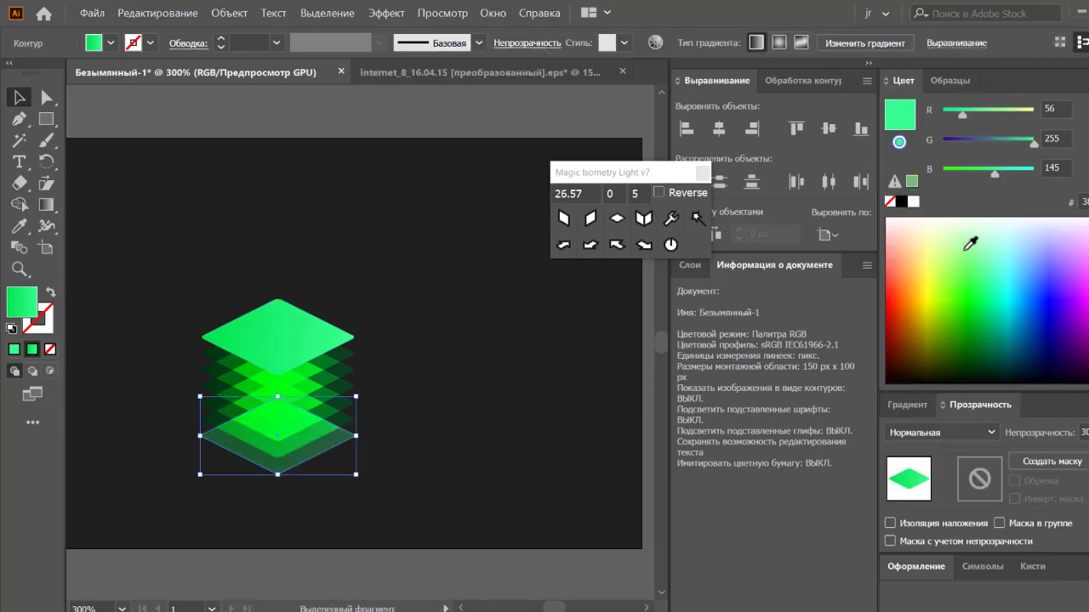
click(907, 405)
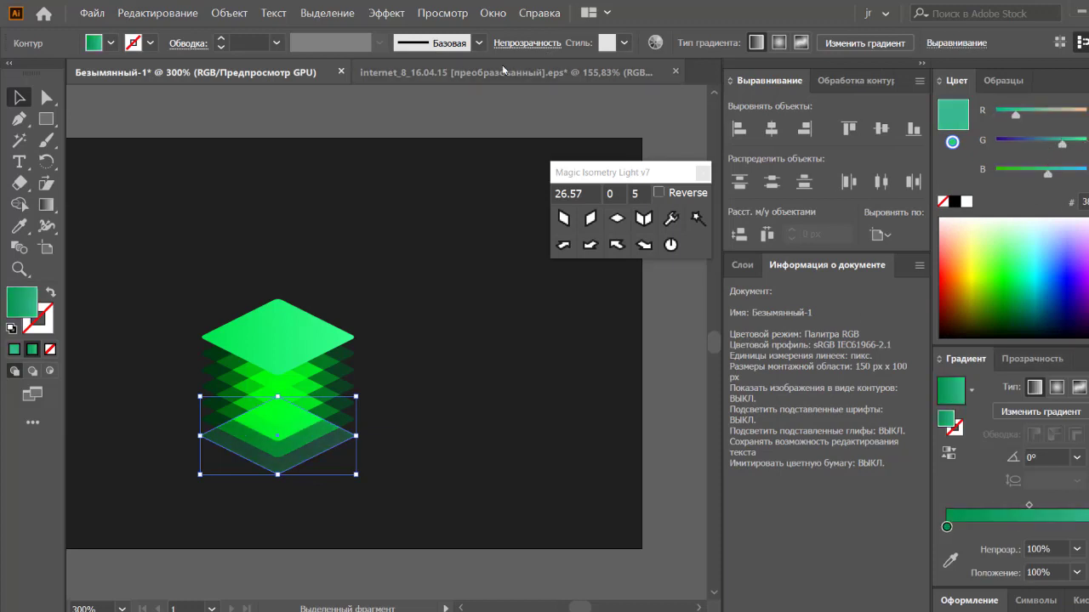
click(528, 43)
click(462, 382)
key(ctrl+a)
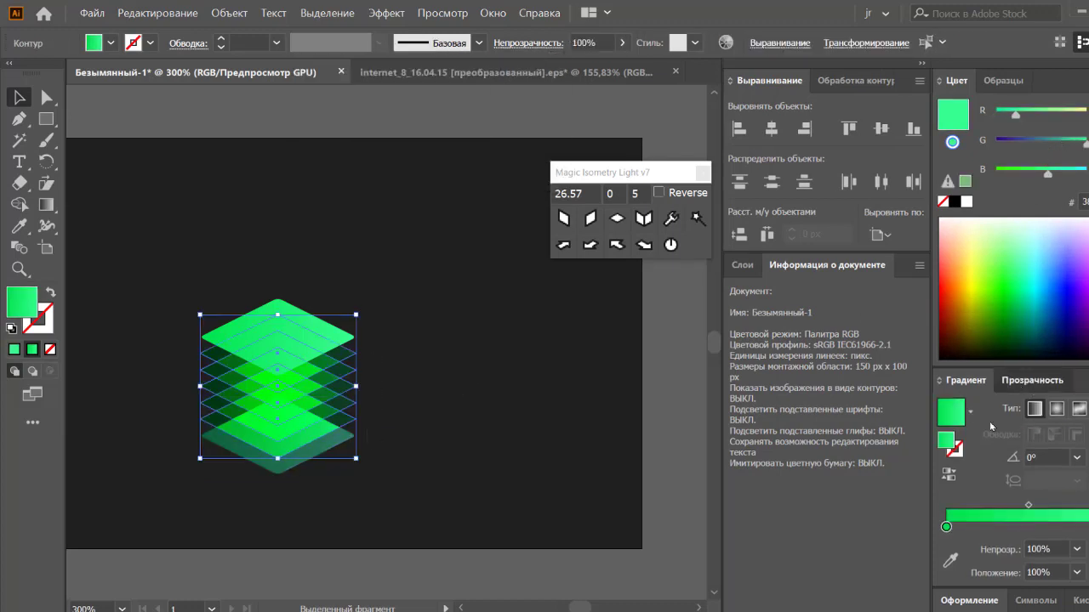
click(1032, 381)
click(444, 216)
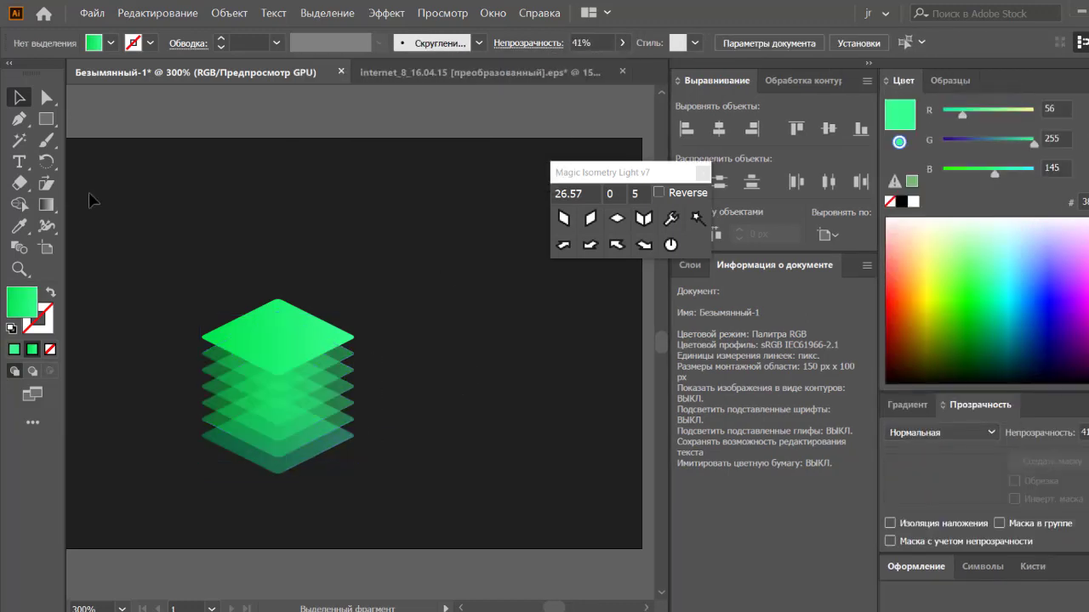
click(46, 119)
Draw a tall bar capped by a circle, merge them, and skew the shape into an isometric tube.
drag(441, 459, 440, 459)
key(l)
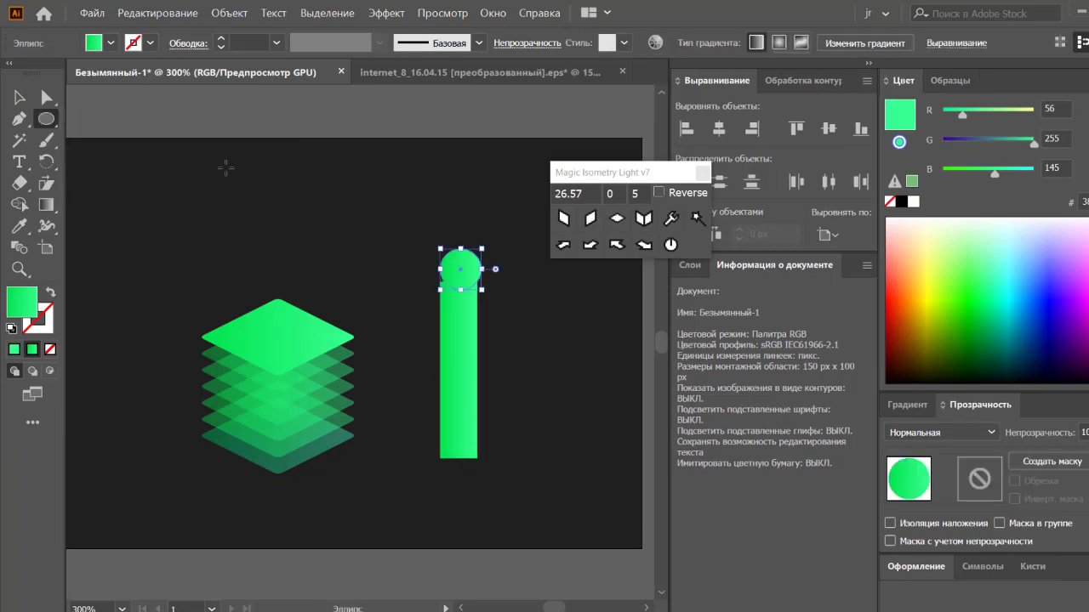
key(v)
drag(459, 268, 420, 254)
key(ctrl+shift+a)
key(z)
click(395, 324)
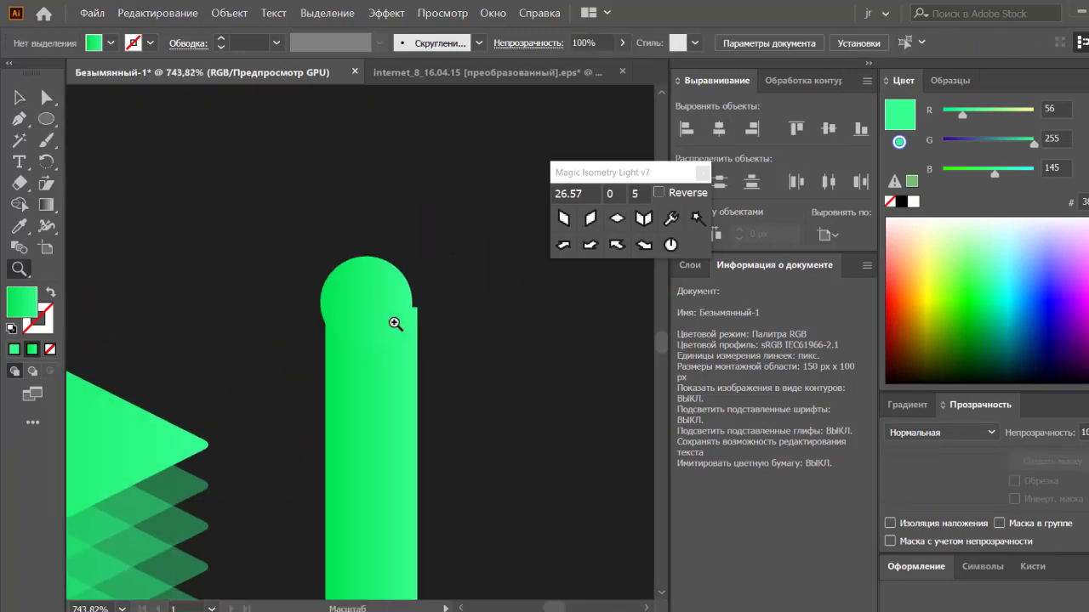
key(ctrl+a)
click(788, 80)
click(686, 128)
click(563, 218)
key(ctrl+0)
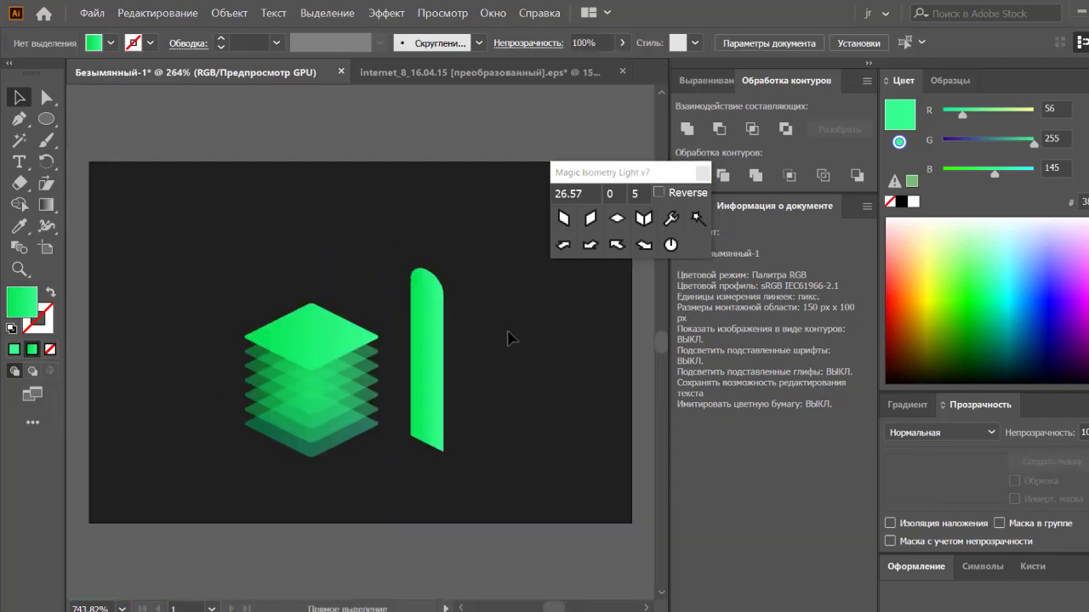
Give the bar a vertical black-to-green gradient with an extra stop.
click(425, 357)
click(906, 405)
click(901, 433)
click(975, 411)
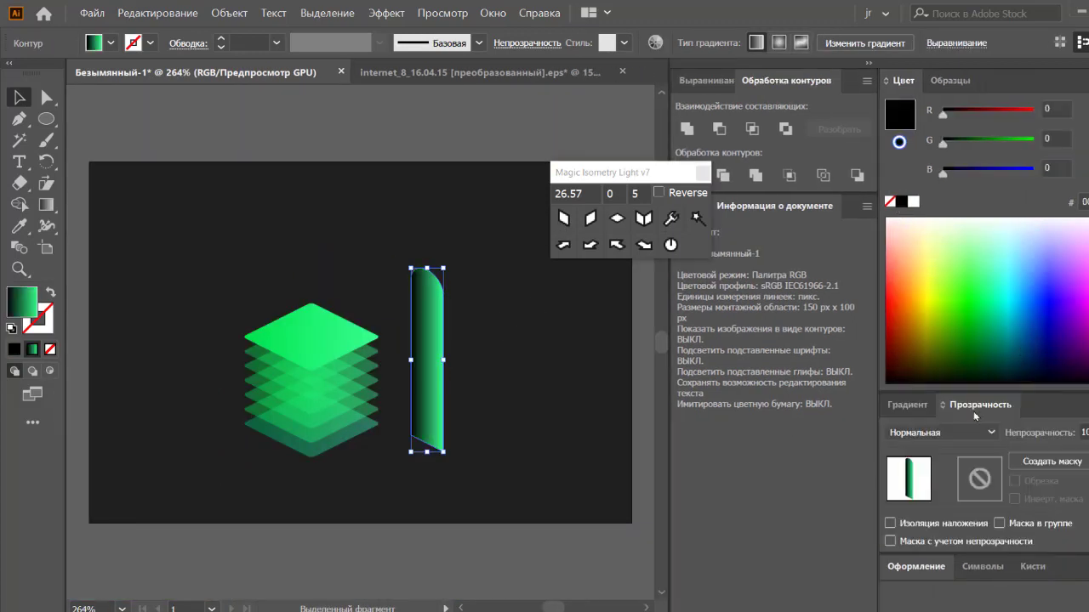
key(g)
drag(389, 430, 388, 188)
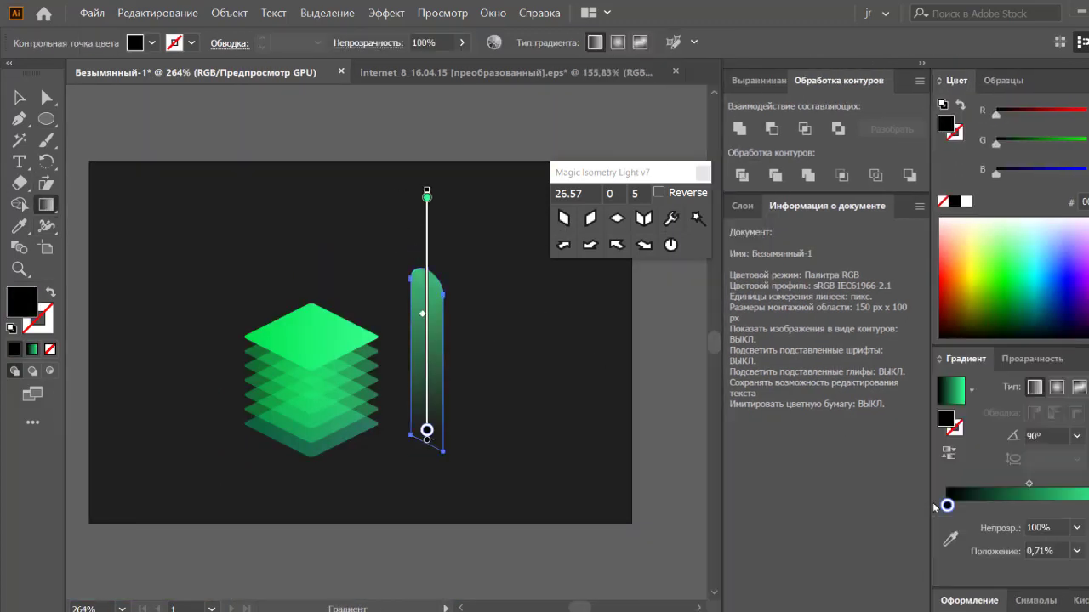
click(960, 507)
Draw a solid bright green ellipse and tilt it onto the bar's top.
key(l)
mouse_move(414, 273)
mouse_down()
mouse_move(438, 296)
mouse_move(425, 328)
mouse_move(511, 340)
mouse_up()
key(i)
click(311, 332)
key(z)
click(424, 320)
key(v)
click(360, 260)
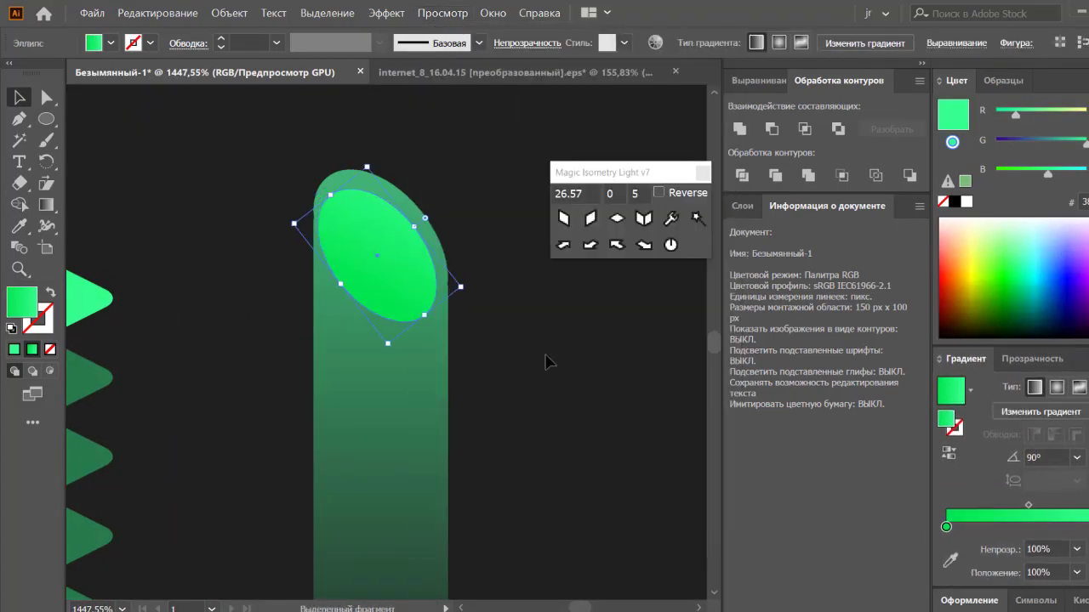
Enlarge the top ellipse into a halo and lower its opacity.
scroll(536, 367, down, 5)
scroll(462, 394, up, 4)
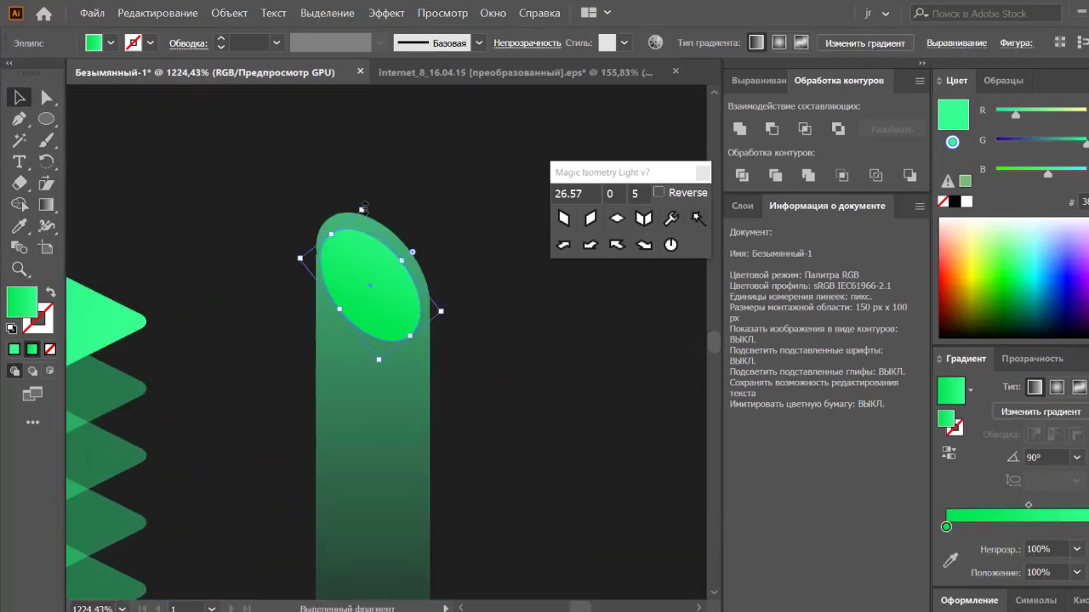
drag(364, 207, 394, 175)
drag(383, 420, 384, 403)
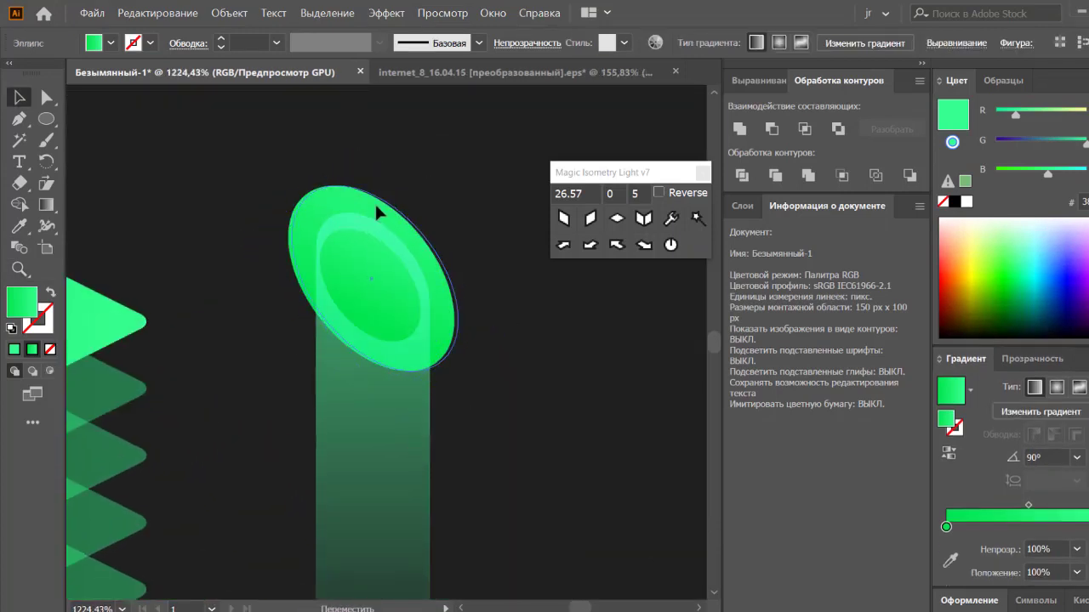
click(528, 42)
drag(544, 91, 511, 90)
key(ctrl+0)
Place copies of the glowing tube as upright columns beside, behind and left of the cube.
shift+click(457, 366)
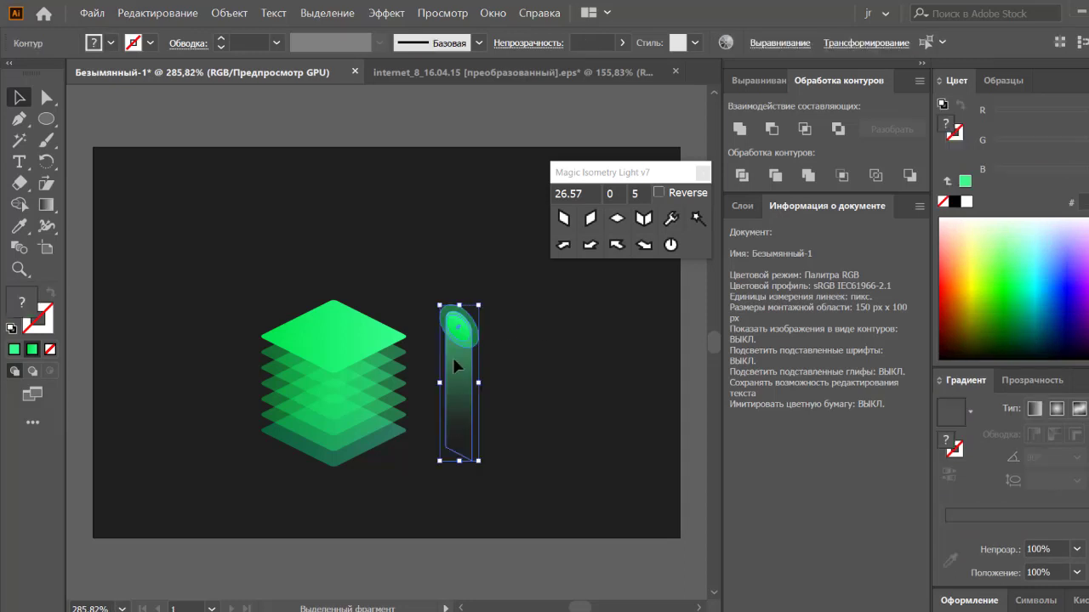
click(542, 371)
click(463, 402)
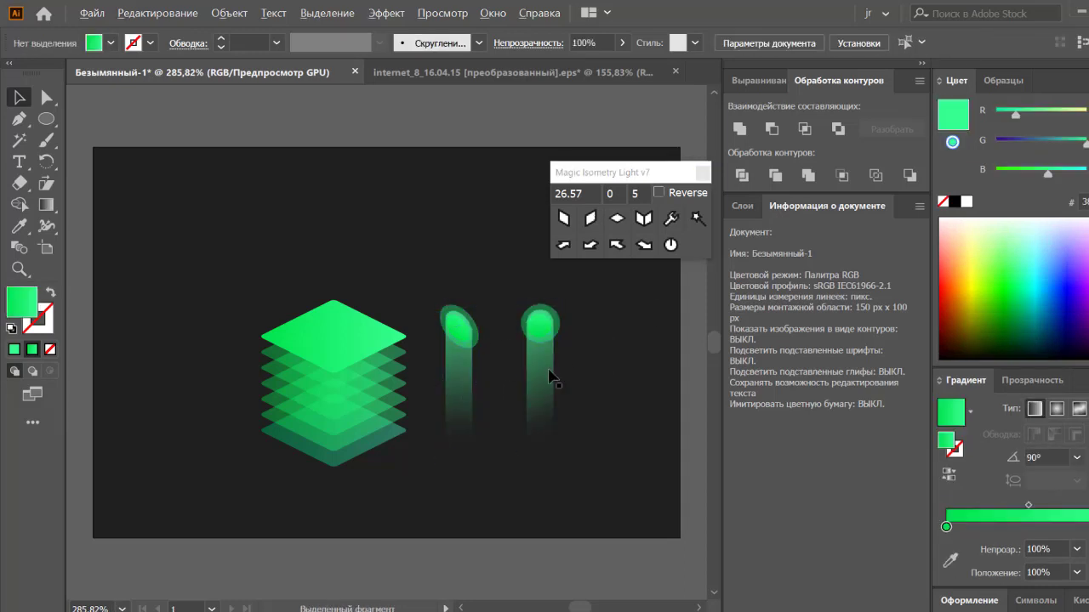
drag(552, 377, 286, 339)
drag(460, 458, 377, 392)
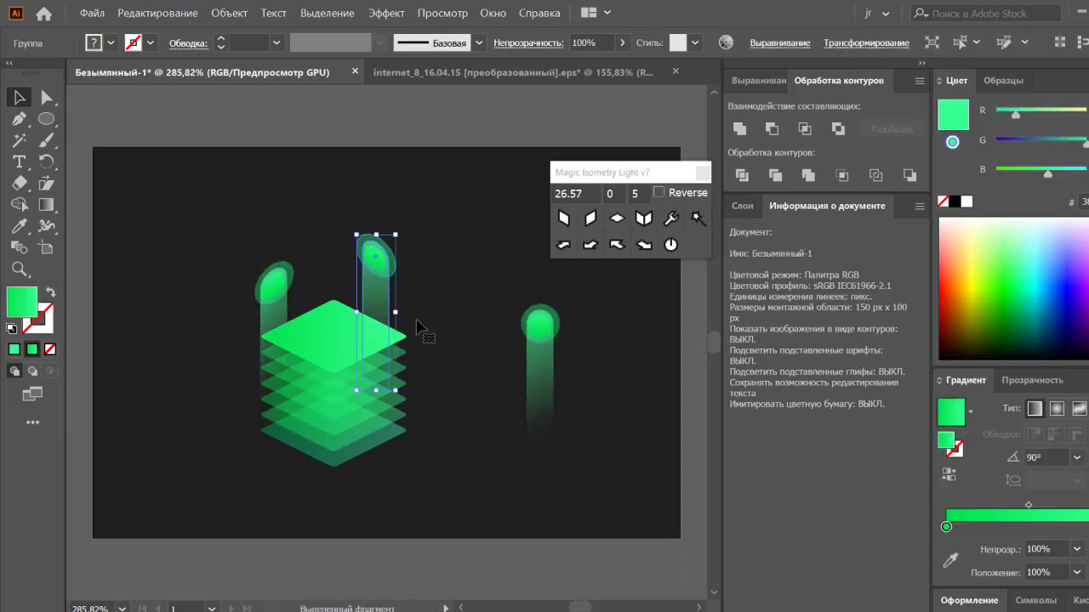
click(372, 315)
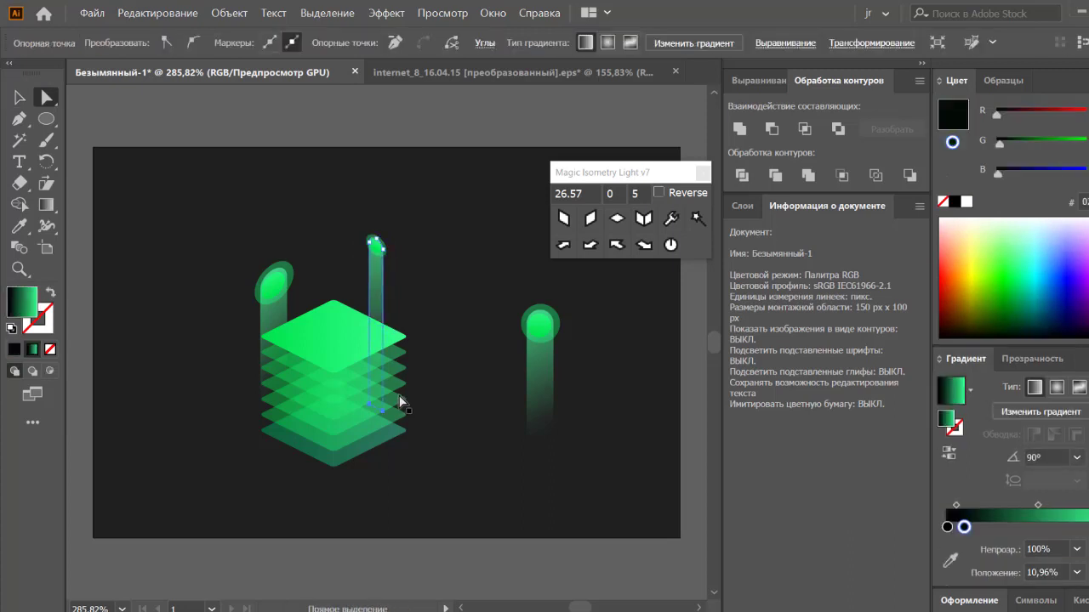
key(v)
click(382, 289)
drag(232, 289, 231, 288)
Lay tube copies as diagonal floor streaks below the cube and to the lower left.
click(236, 456)
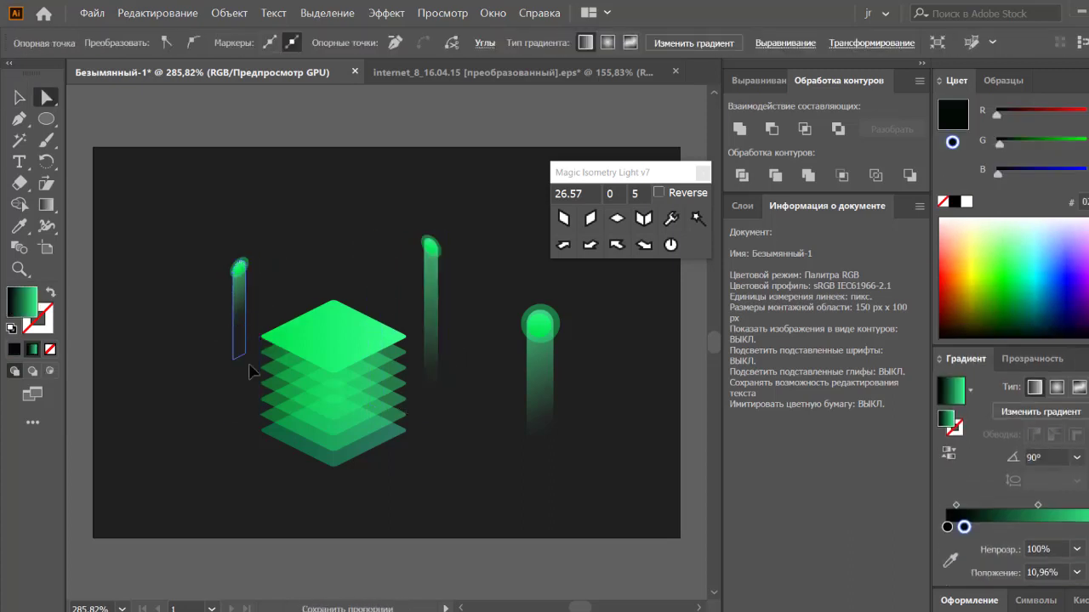
click(618, 346)
drag(618, 345, 445, 455)
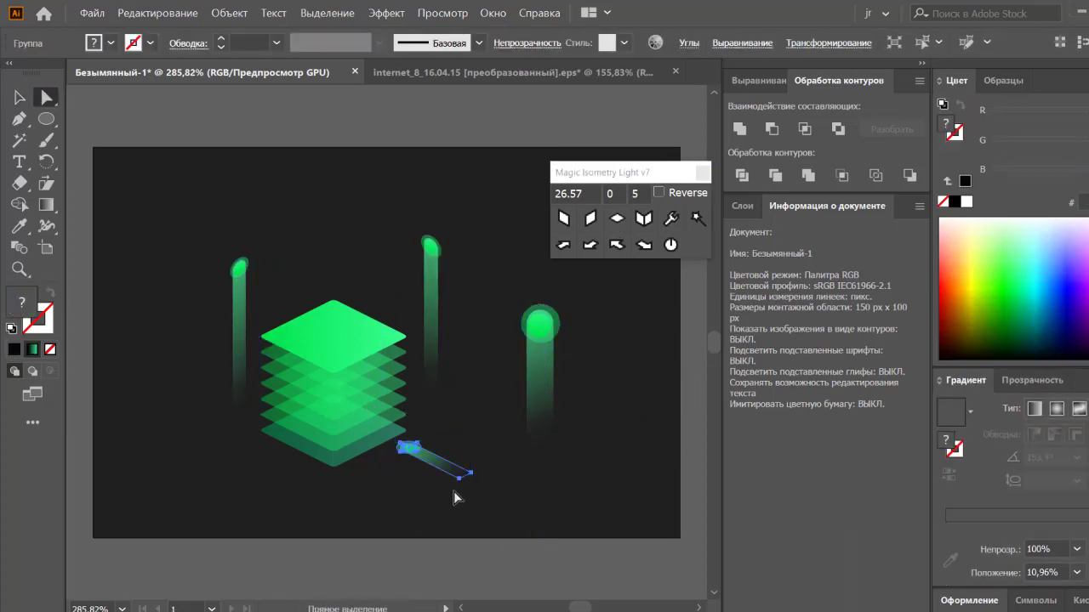
click(584, 459)
click(437, 326)
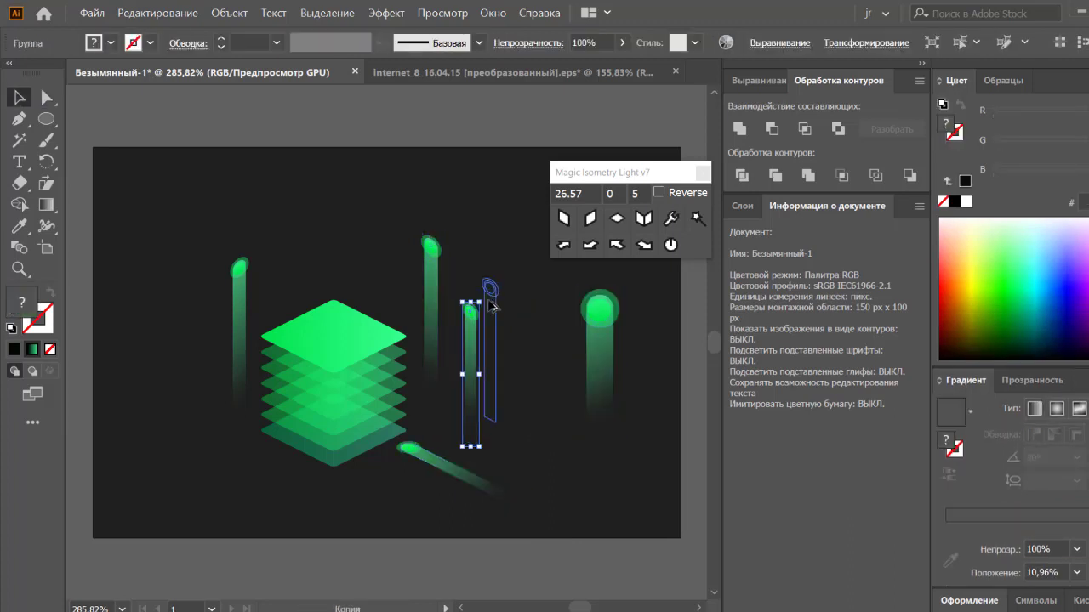
drag(410, 448, 225, 461)
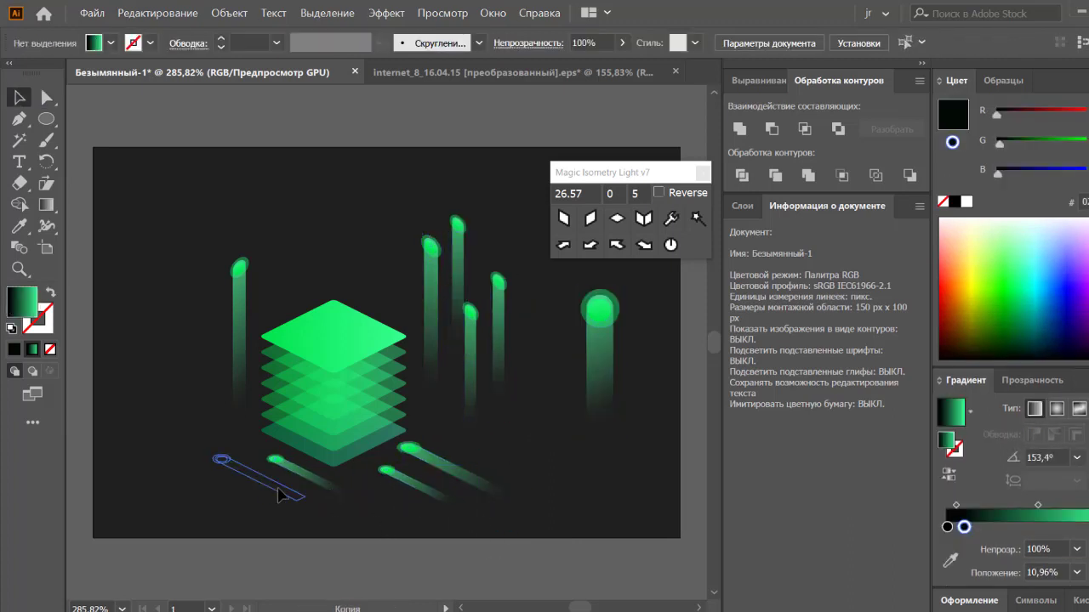
Reflect a copy of the streak and move it onto the left floor.
right_click(241, 481)
click(476, 442)
click(654, 411)
click(204, 504)
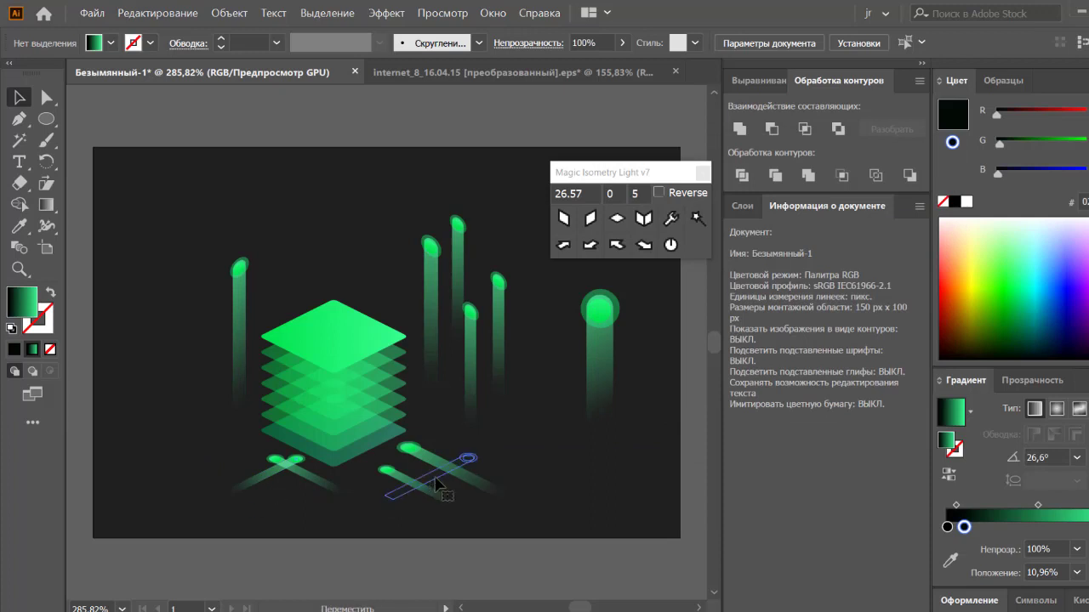
drag(254, 469, 240, 470)
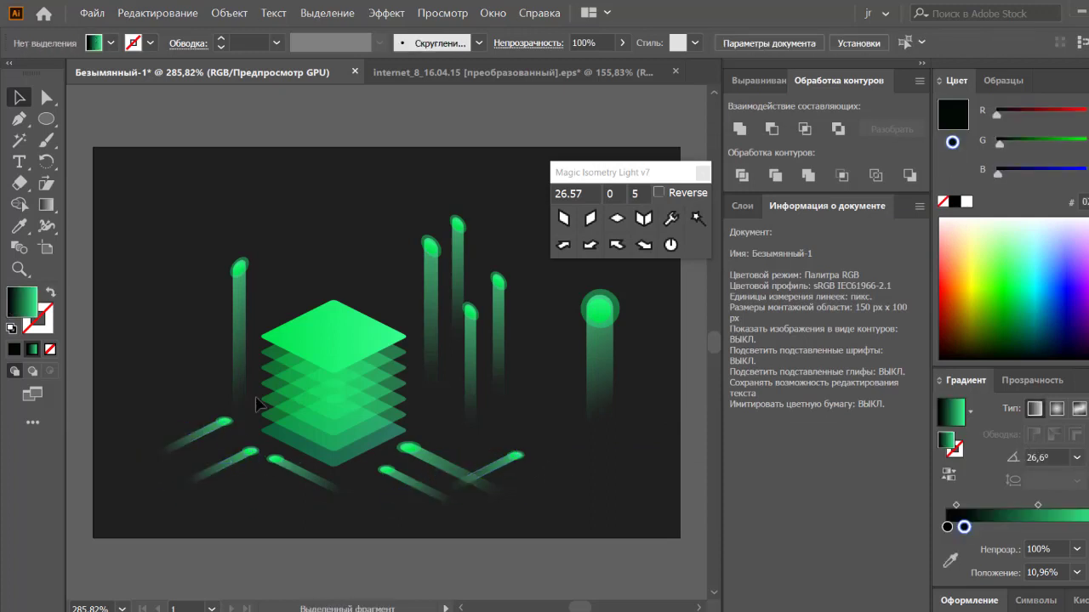
Draw a circle at the artboard's top-left corner.
click(46, 119)
click(127, 141)
drag(139, 152, 223, 236)
Apply the Black-White radial gradient preset to the circle with a black outer stop, then select the lower-right floor streak.
click(969, 389)
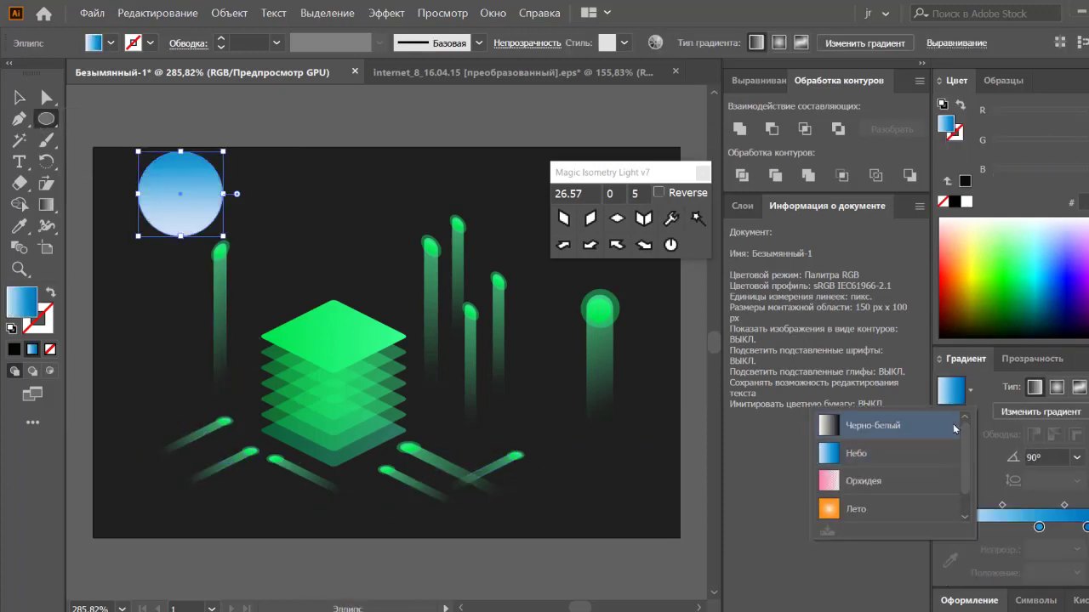
click(952, 450)
click(954, 202)
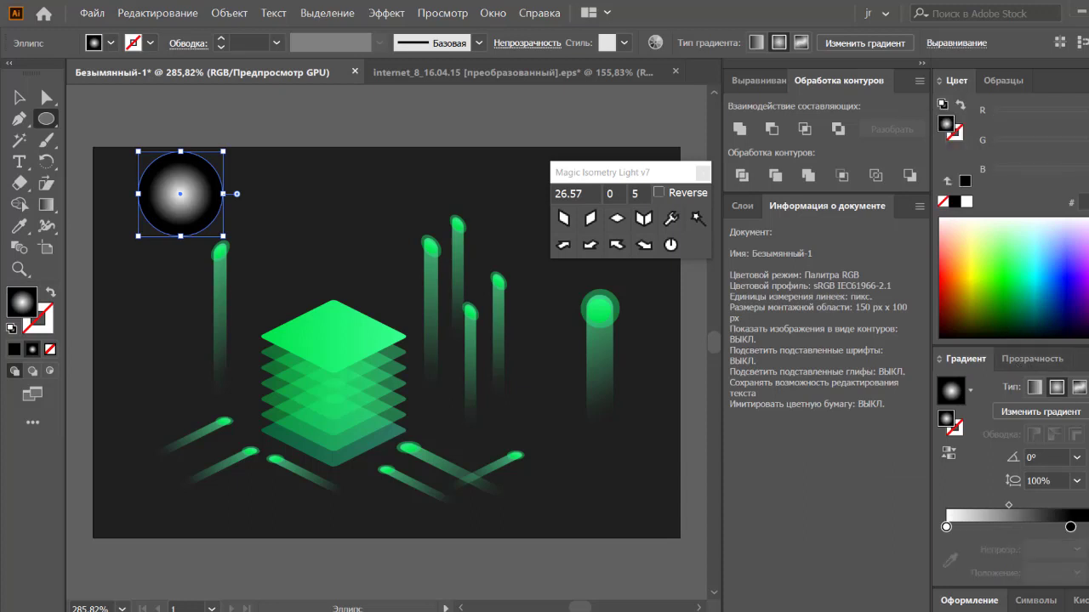
click(560, 475)
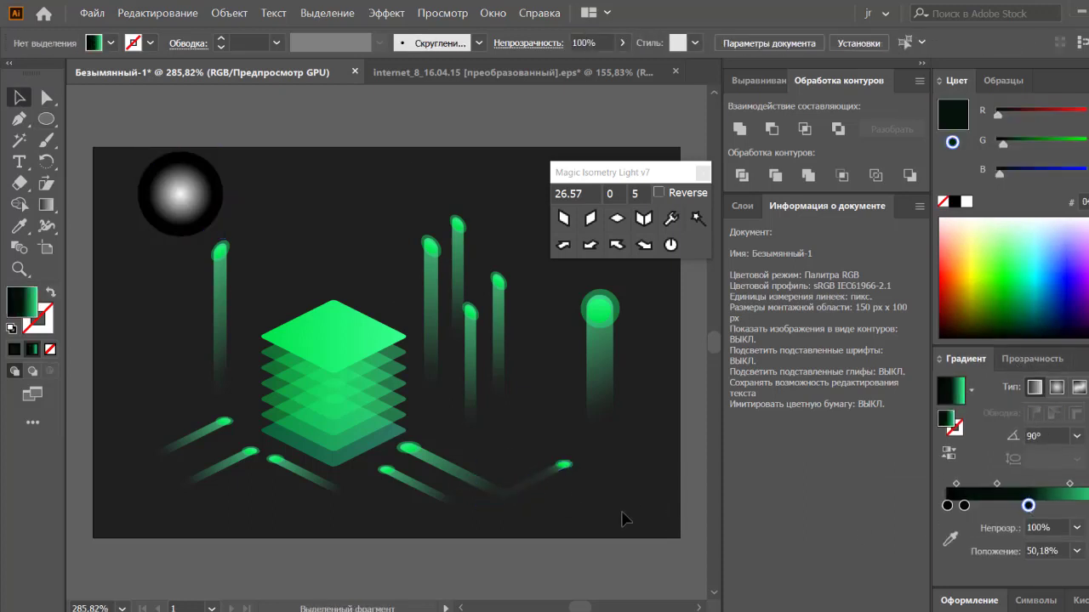
drag(554, 481, 485, 484)
click(461, 541)
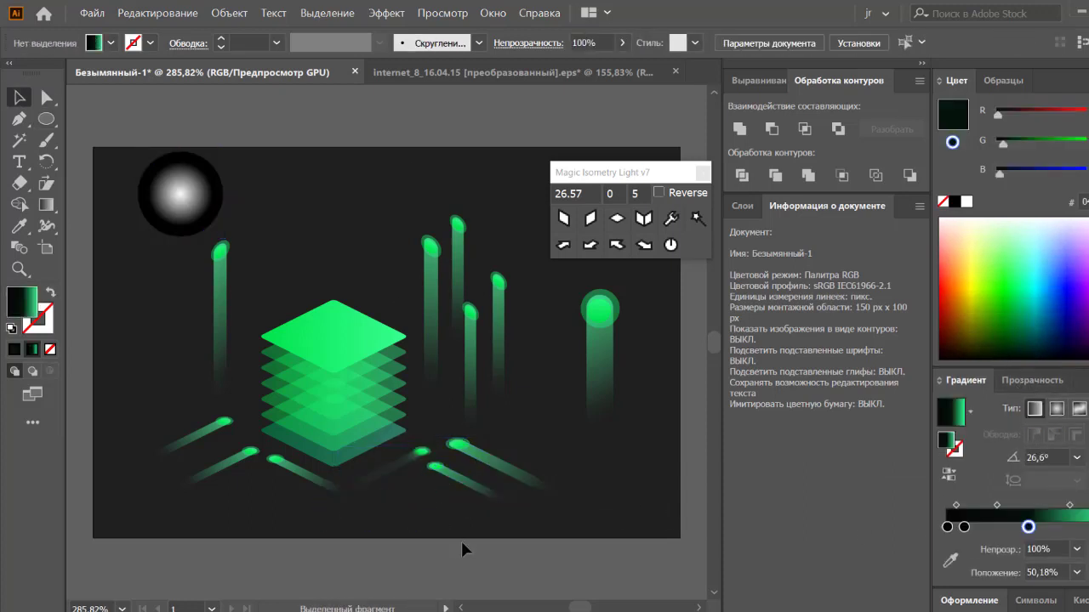
key(a)
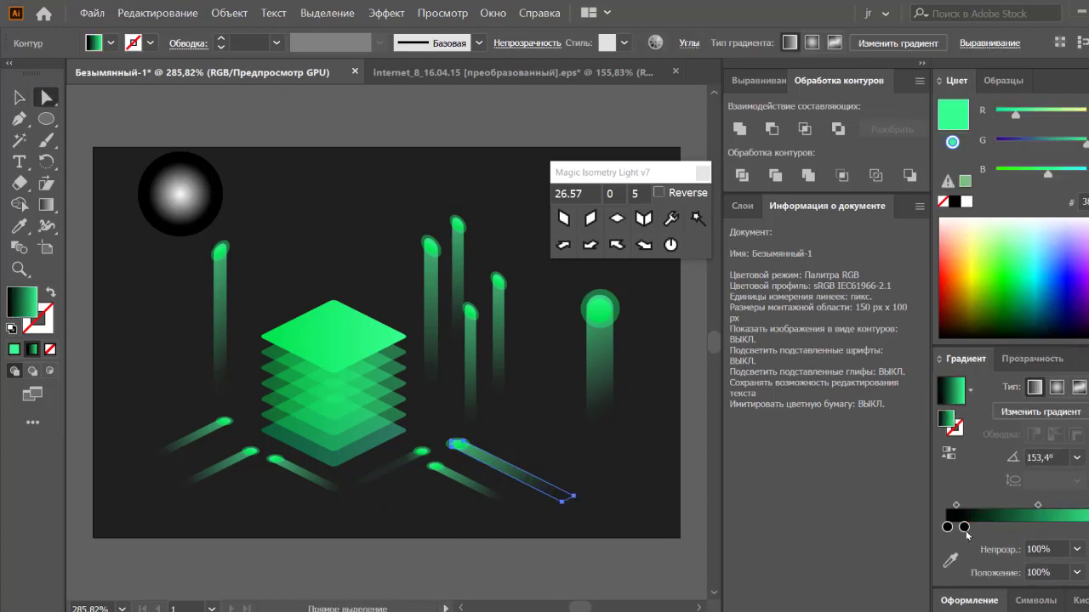
Alt-drag a copy of the glow circle, set it to Color Dodge, and place it on the right floor streak.
key(v)
mouse_move(180, 194)
mouse_down()
mouse_move(379, 193)
mouse_move(424, 242)
mouse_move(419, 338)
mouse_up()
click(1030, 358)
click(940, 432)
click(927, 218)
click(906, 404)
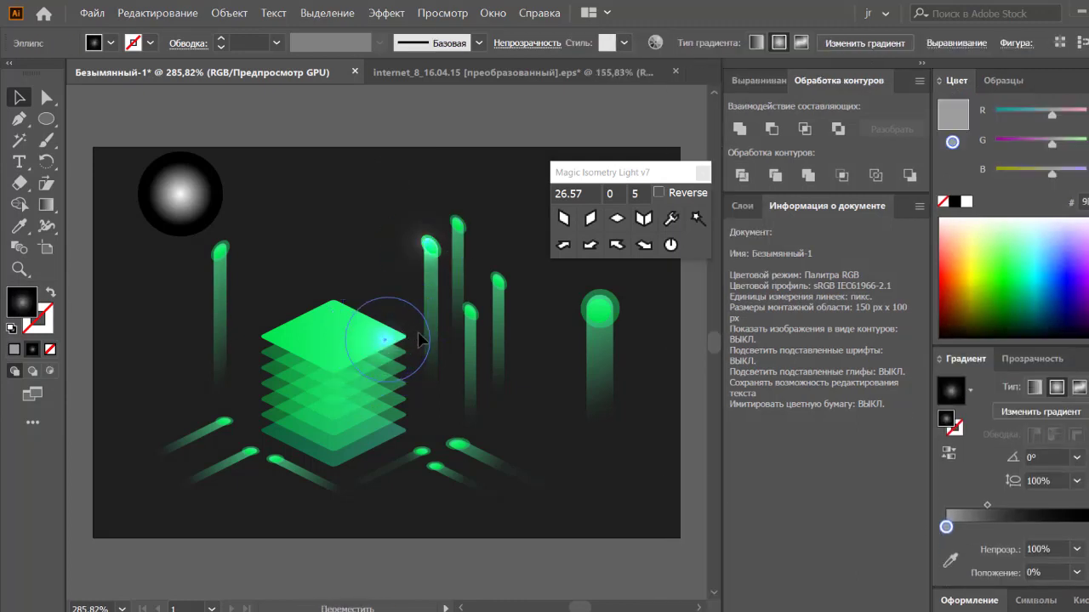
drag(276, 492, 452, 490)
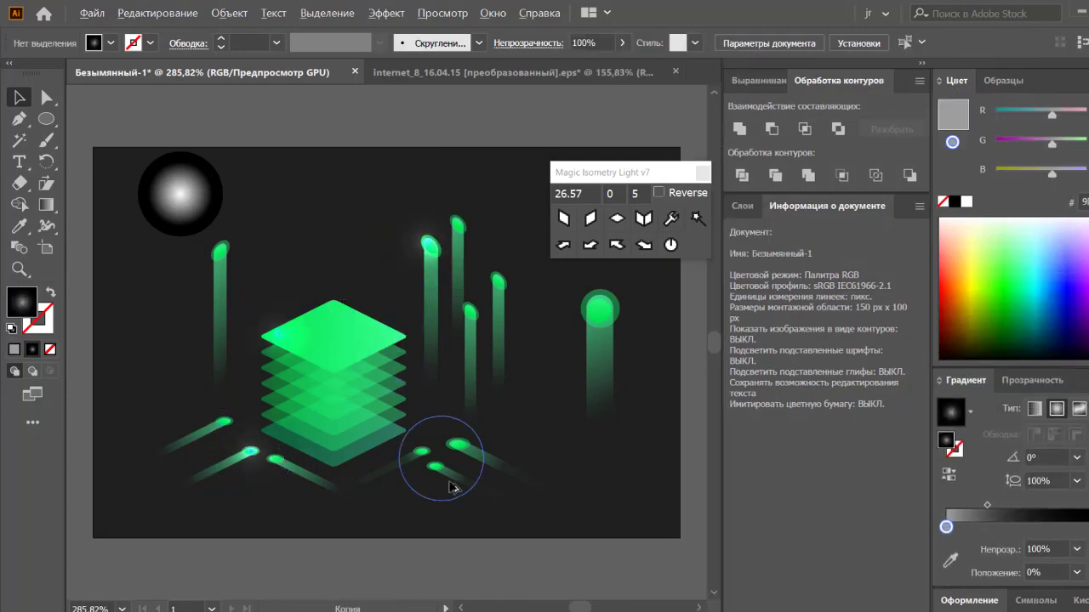
Shift the lower-right floor streak up and right, then select the glow ellipse at its end.
click(502, 502)
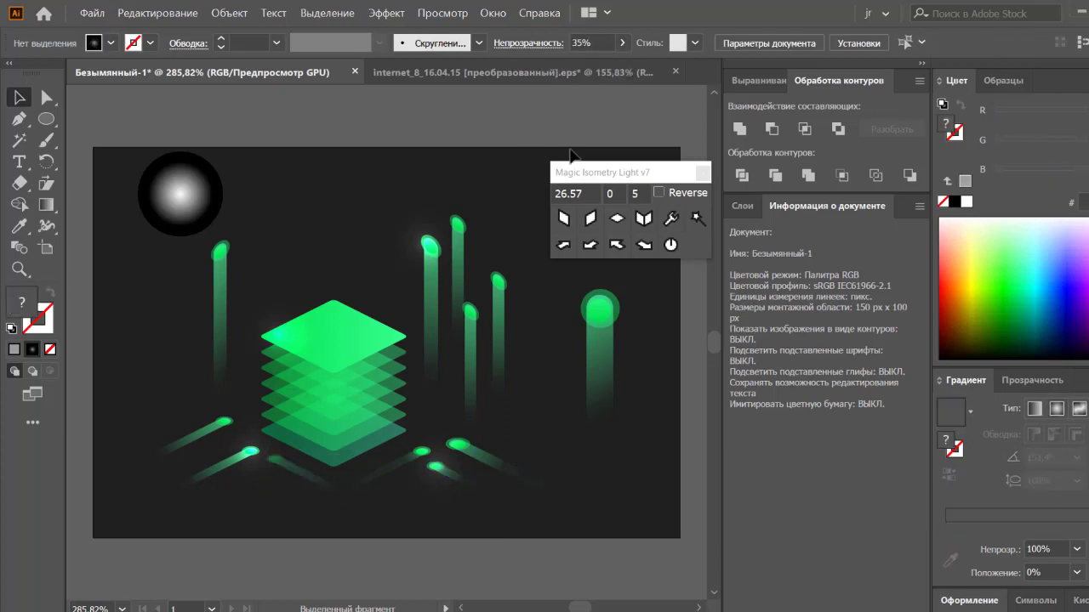
drag(576, 170, 761, 232)
click(182, 446)
click(605, 505)
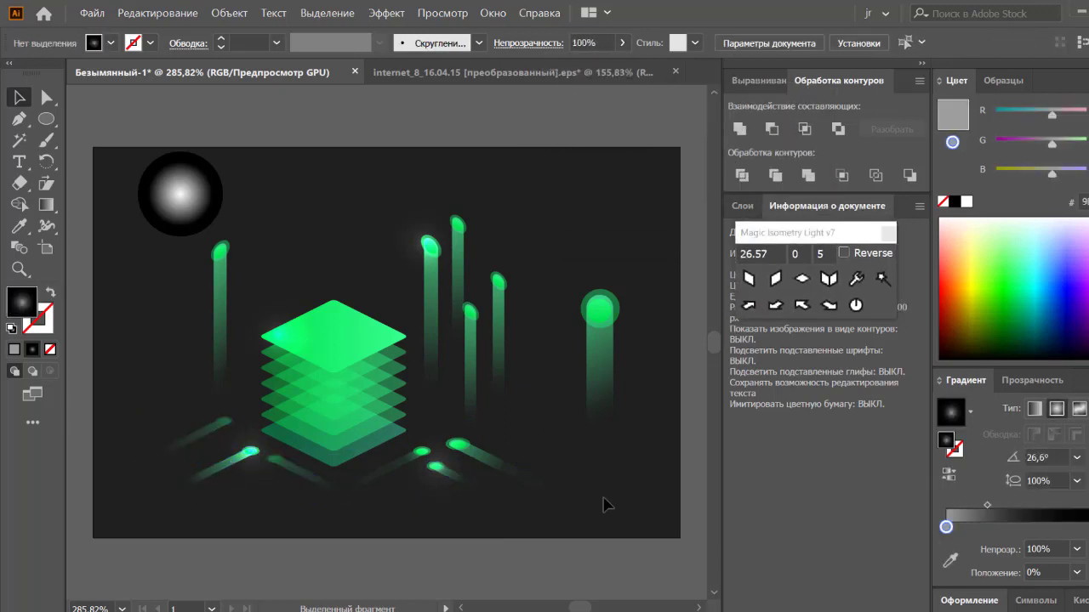
click(551, 498)
click(438, 451)
drag(369, 485, 381, 450)
click(428, 444)
key(a)
click(427, 423)
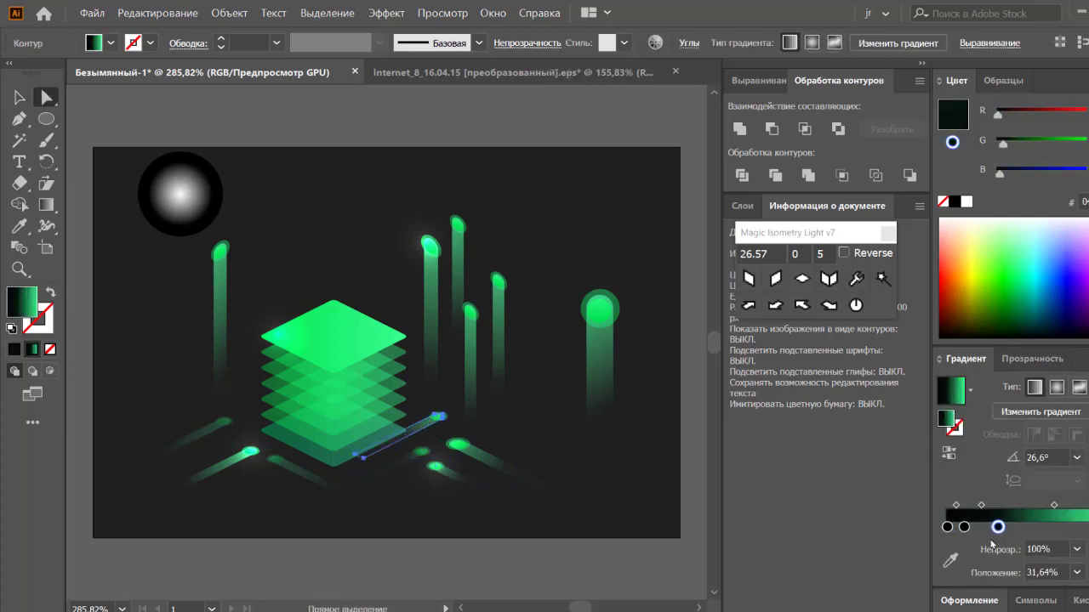
key(v)
click(474, 453)
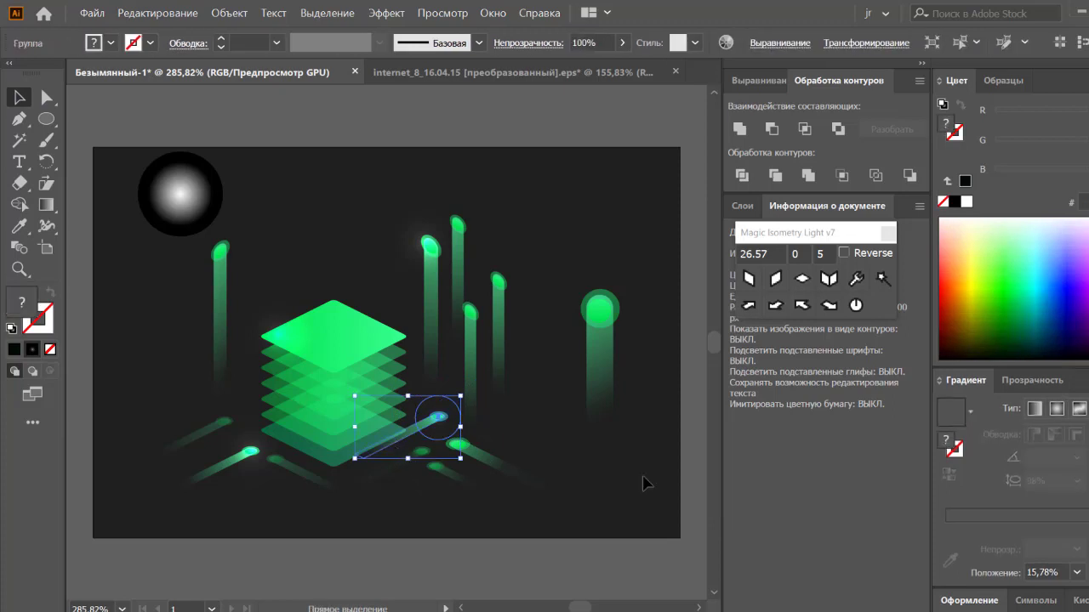
Move the right glowing column to the artboard's top-right corner.
drag(606, 349, 676, 196)
click(602, 274)
click(47, 119)
key(m)
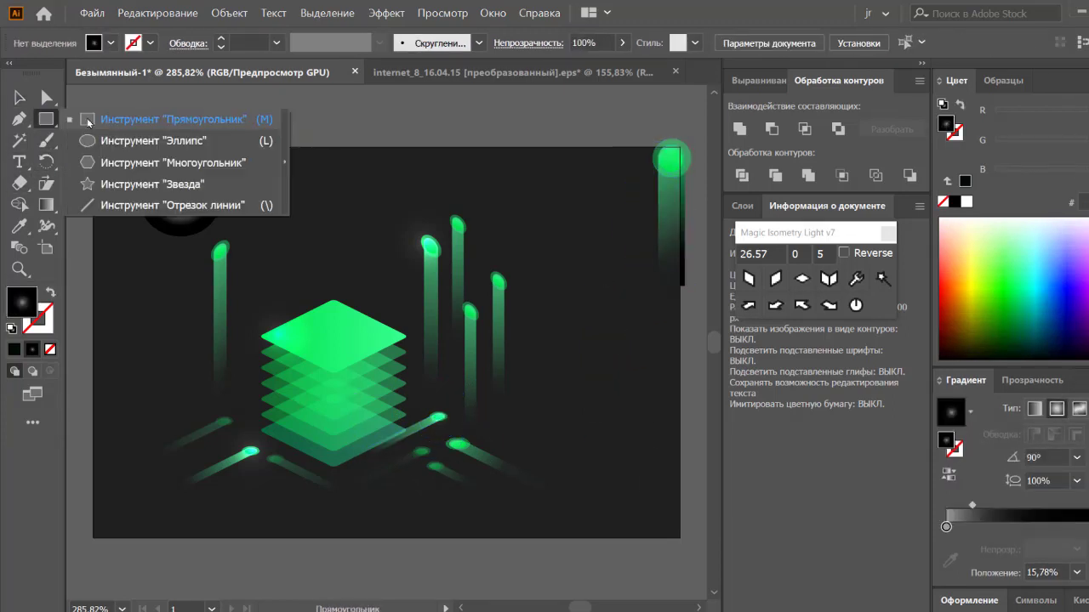
Move the radial gradient circle and the glowing column off the artboard to the top right.
click(18, 97)
drag(182, 190, 597, 154)
shift+click(661, 221)
drag(662, 221, 693, 171)
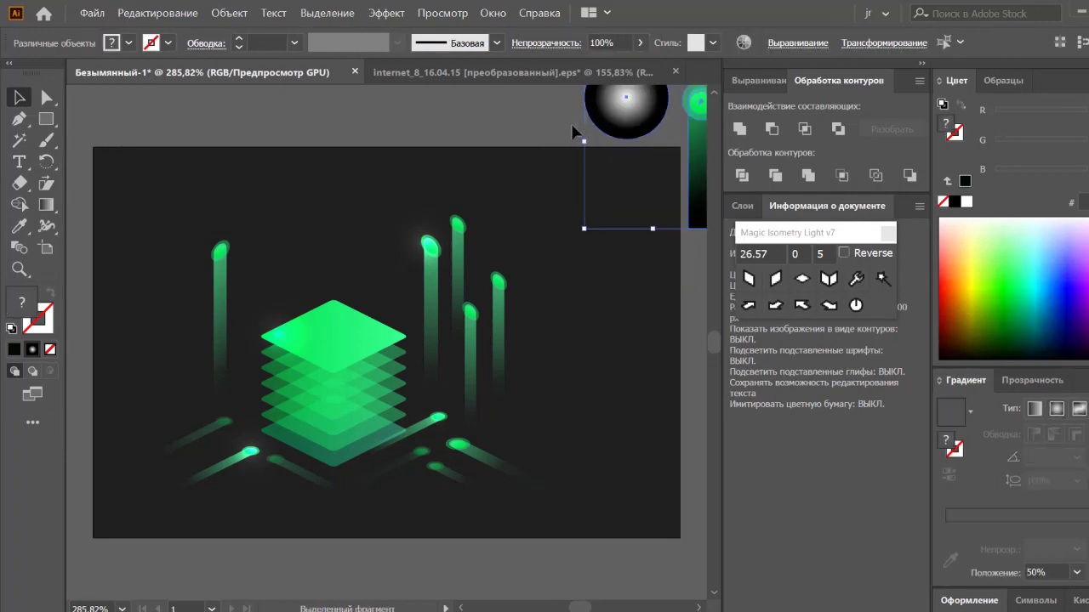
click(571, 123)
Draw a tall white-filled rectangle right of the cube and move the white square above it.
key(m)
mouse_move(609, 219)
mouse_down()
mouse_move(602, 420)
mouse_move(543, 427)
mouse_up()
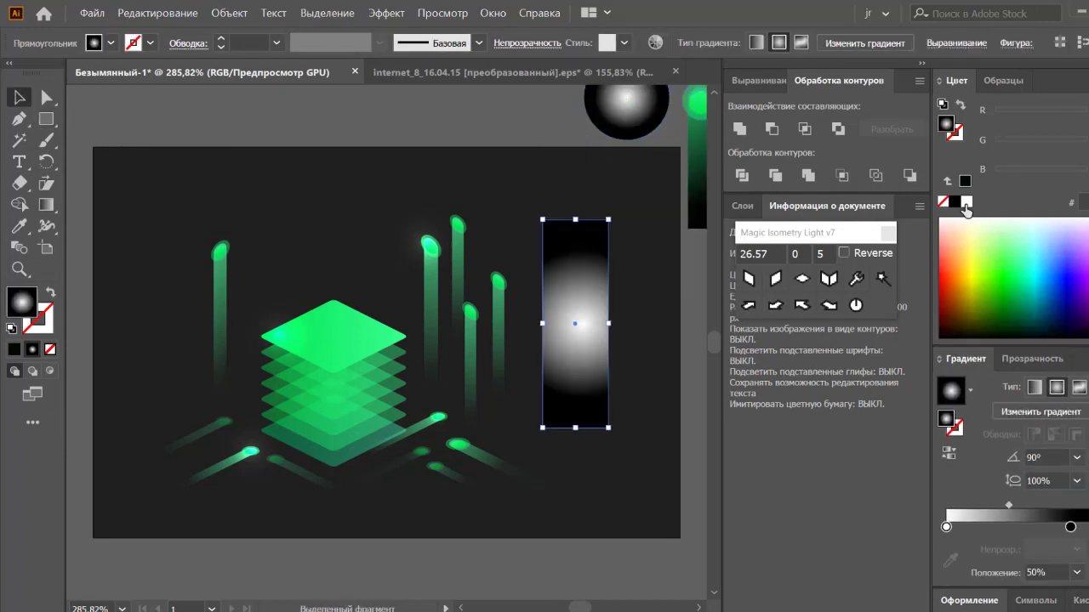
key(comma)
key(v)
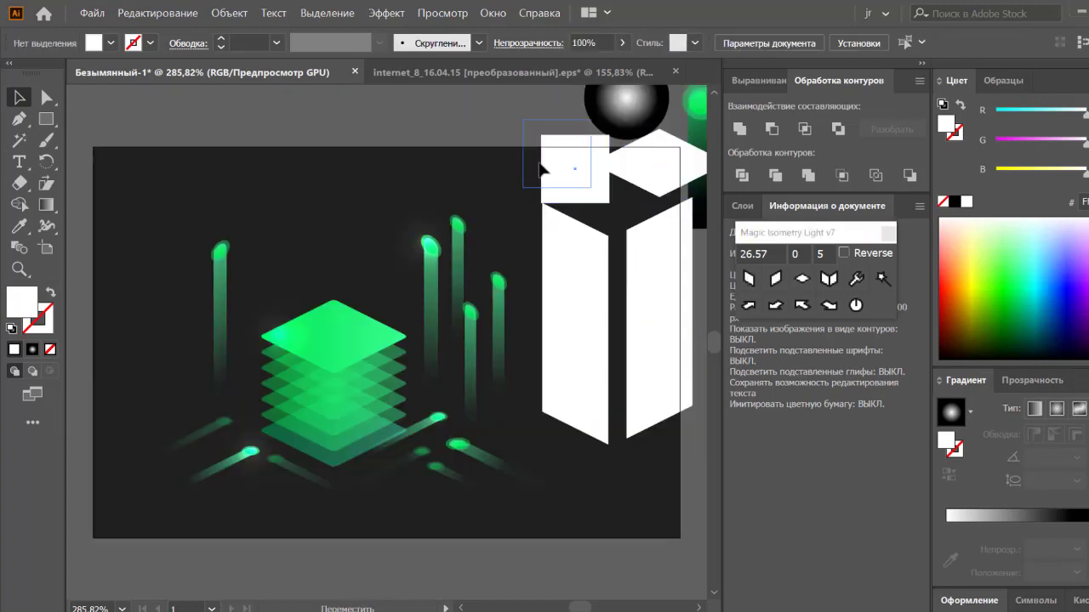
drag(541, 170, 484, 108)
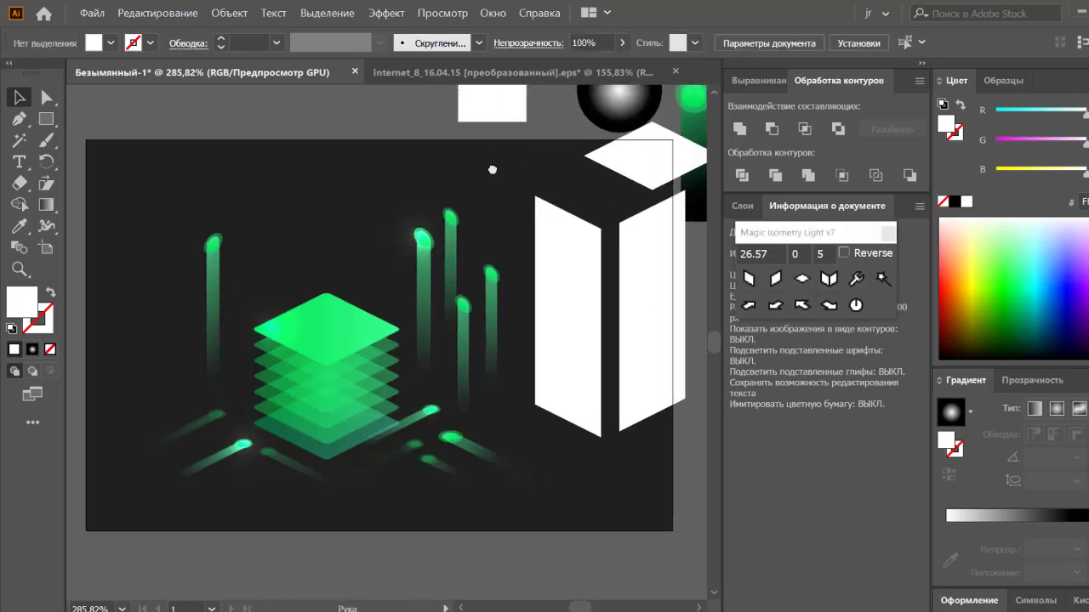
Run black-white gradients down the box's right and left faces and give the box a Screen-like blend.
click(542, 308)
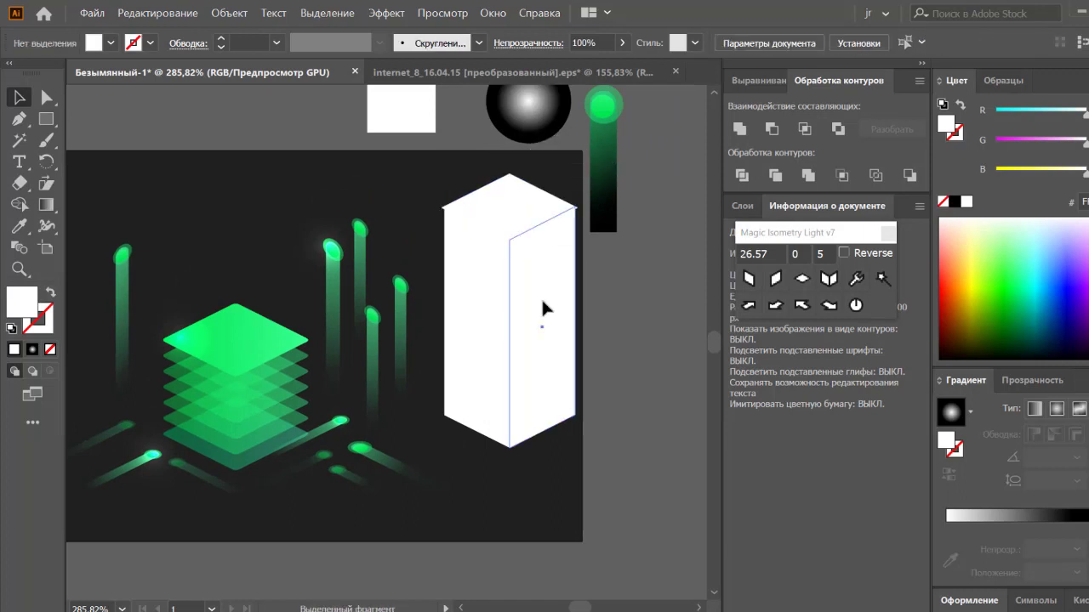
key(g)
drag(523, 245, 523, 492)
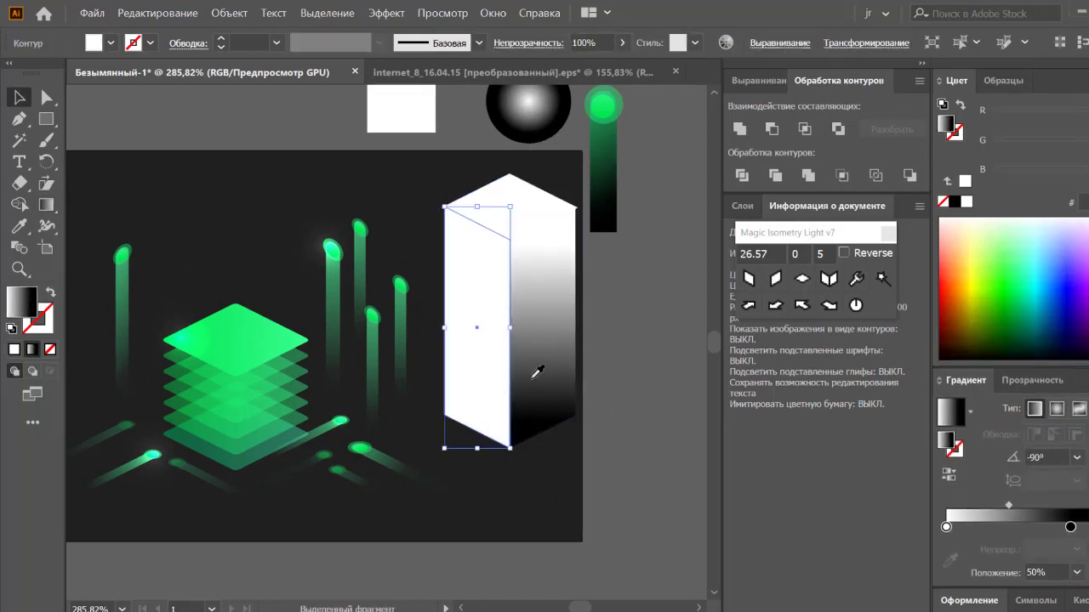
click(477, 324)
drag(508, 188, 399, 493)
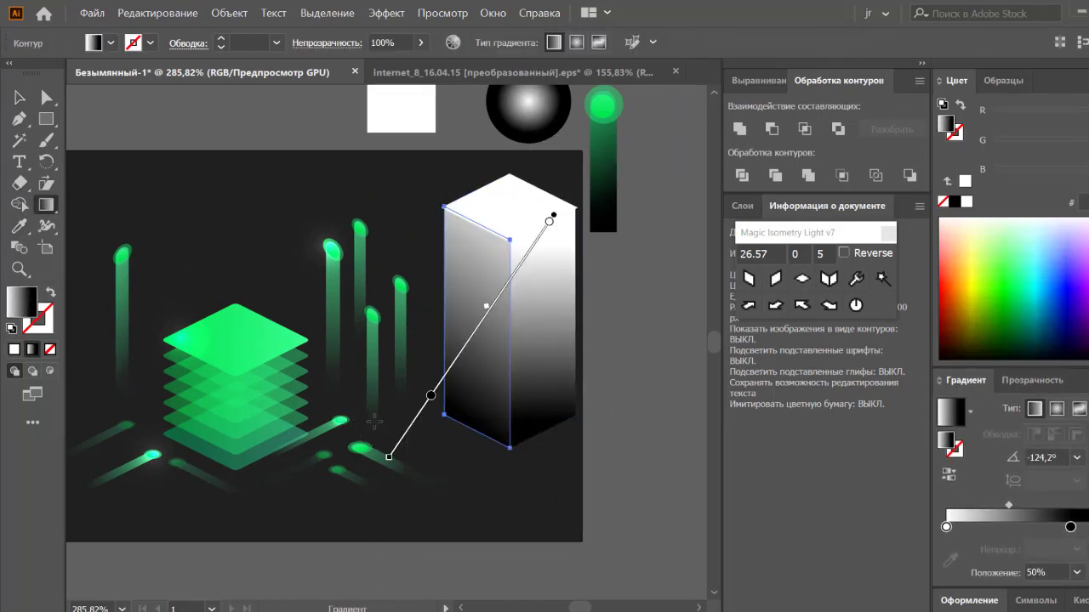
key(v)
click(483, 447)
click(1031, 380)
click(978, 409)
Make both side-face gradients green-to-black and fill the top face bright green.
click(936, 264)
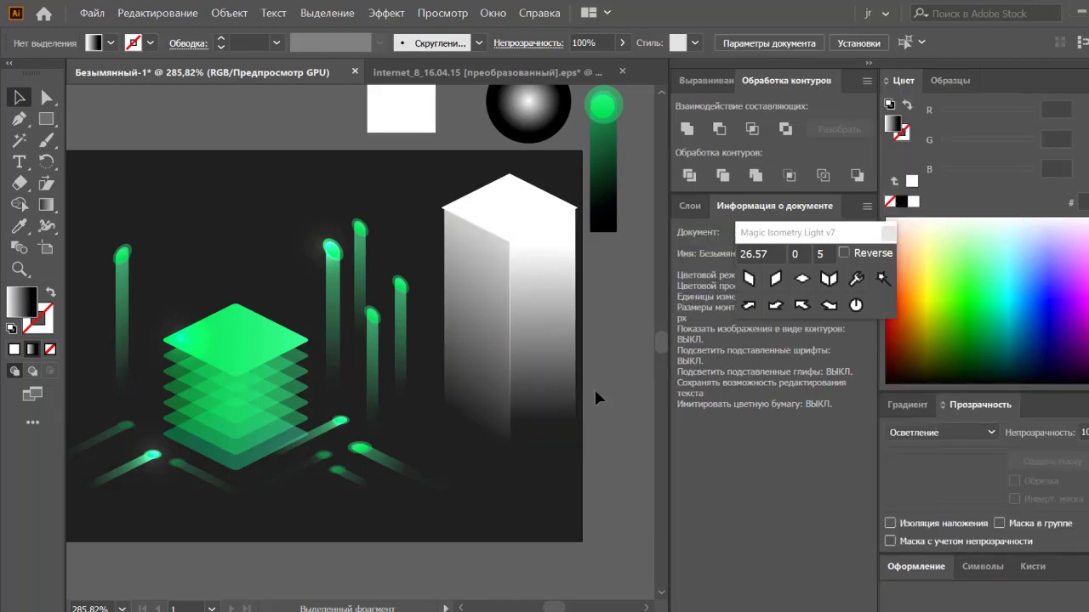
key(a)
click(549, 365)
click(946, 528)
click(1018, 280)
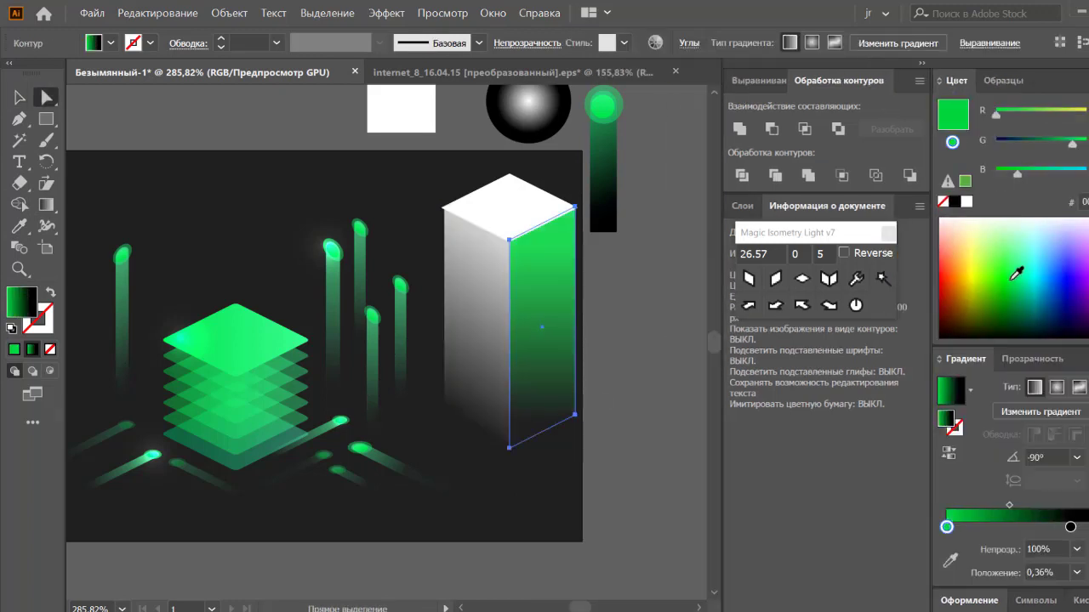
click(500, 343)
click(1020, 280)
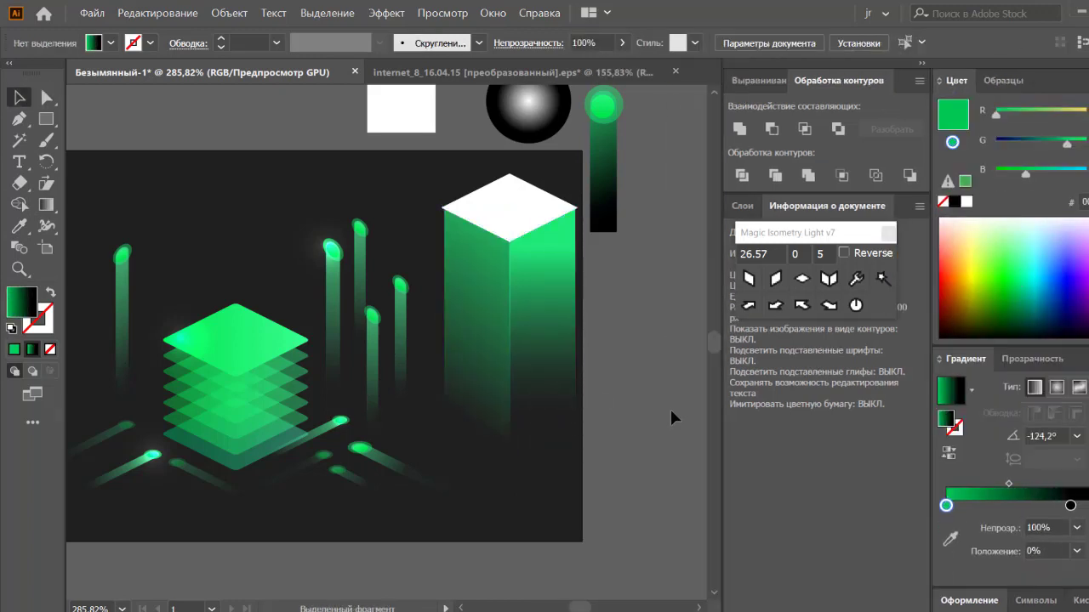
scroll(641, 374, up, 1)
click(641, 375)
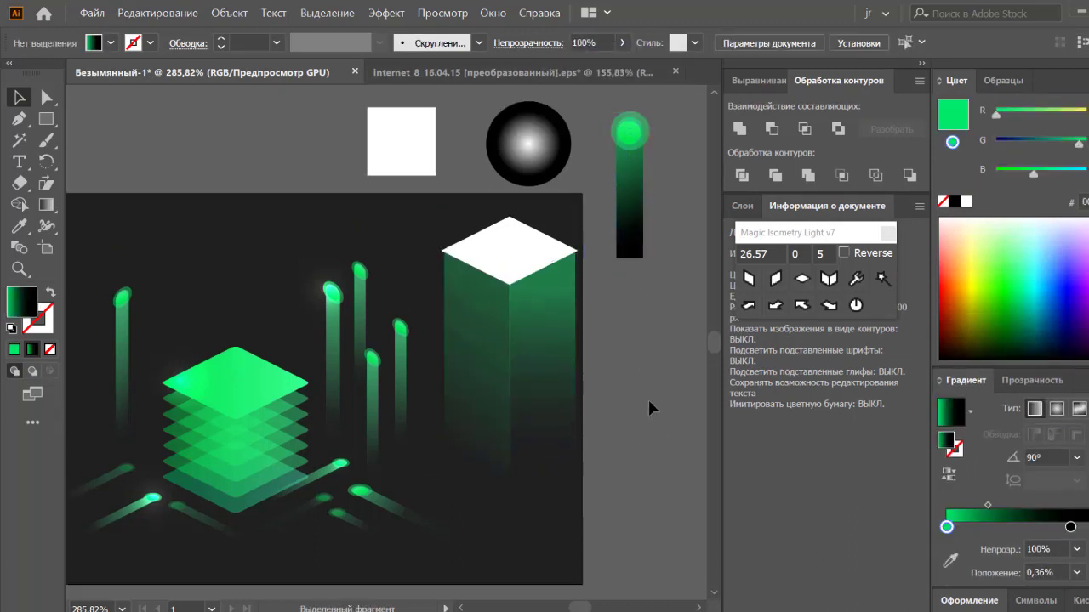
click(510, 247)
key(i)
click(260, 377)
scroll(518, 367, up, 5)
Nudge the top face upward and zoom and pan to check its corners.
key(ctrl+minus)
key(v)
click(437, 283)
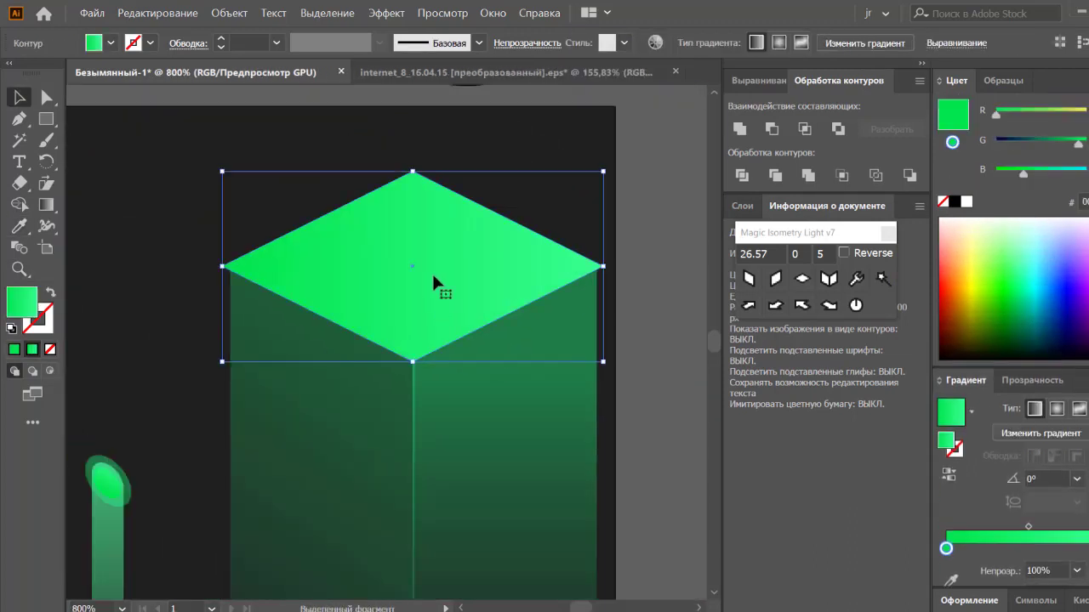
key(Up)
key(a)
scroll(451, 432, up, 5)
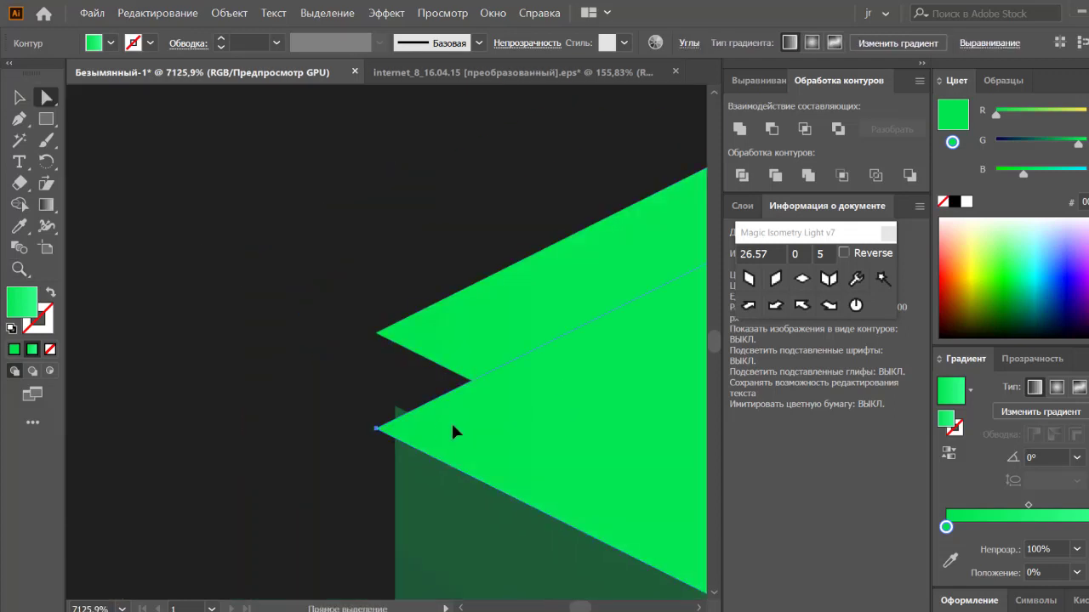
key(v)
click(358, 364)
mouse_move(357, 364)
mouse_down()
mouse_move(159, 315)
mouse_move(397, 385)
mouse_up()
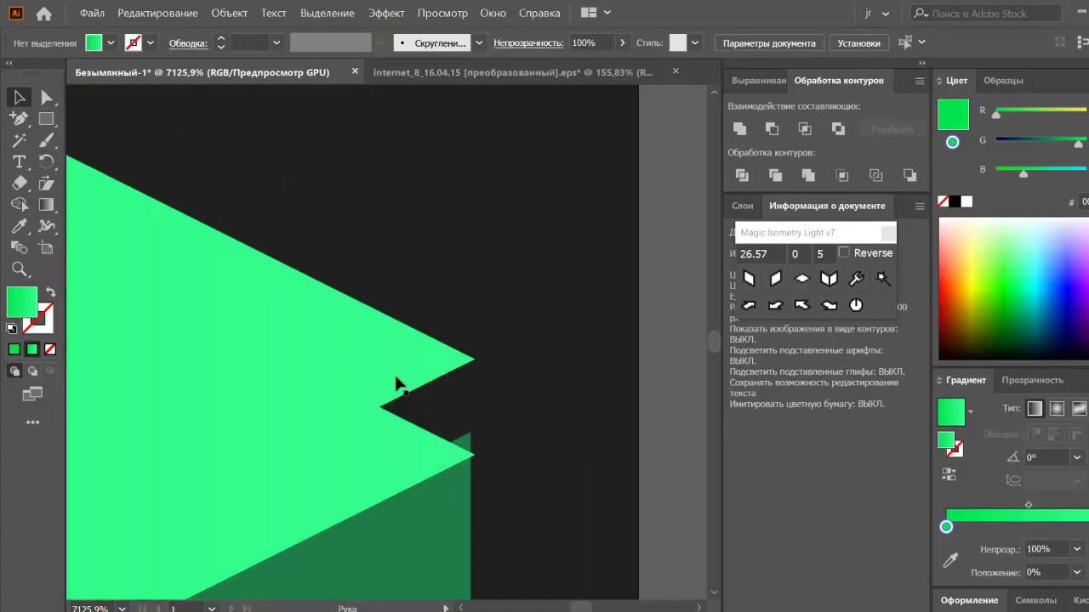
key(v)
key(ctrl+0)
scroll(569, 391, up, 3)
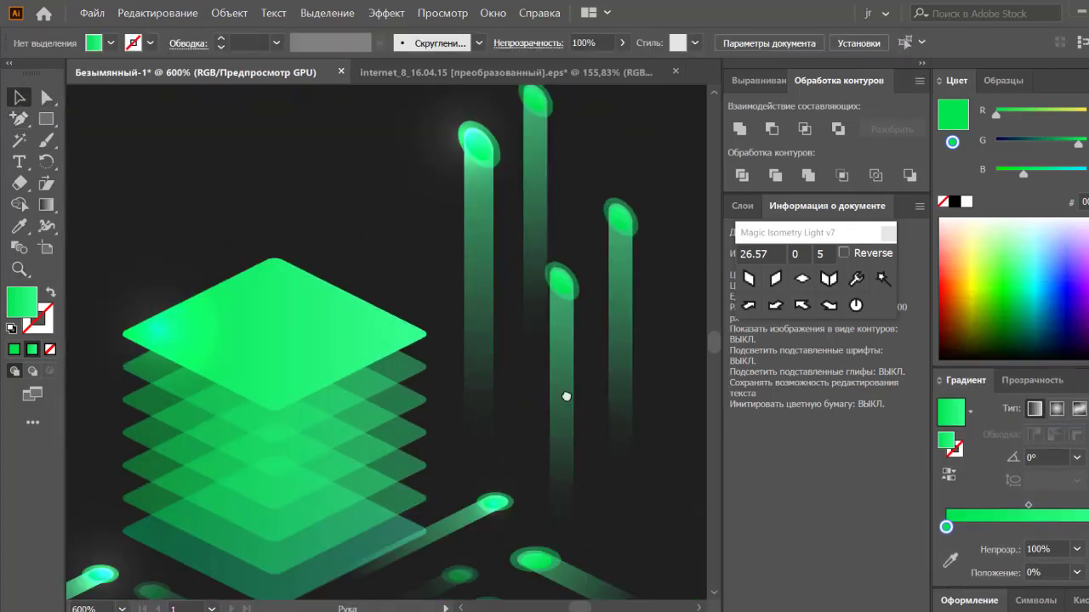
scroll(545, 341, up, 2)
Drag a copy of the top diamond down over the box front and lower its opacity to 42%.
click(517, 263)
click(616, 395)
scroll(527, 314, down, 2)
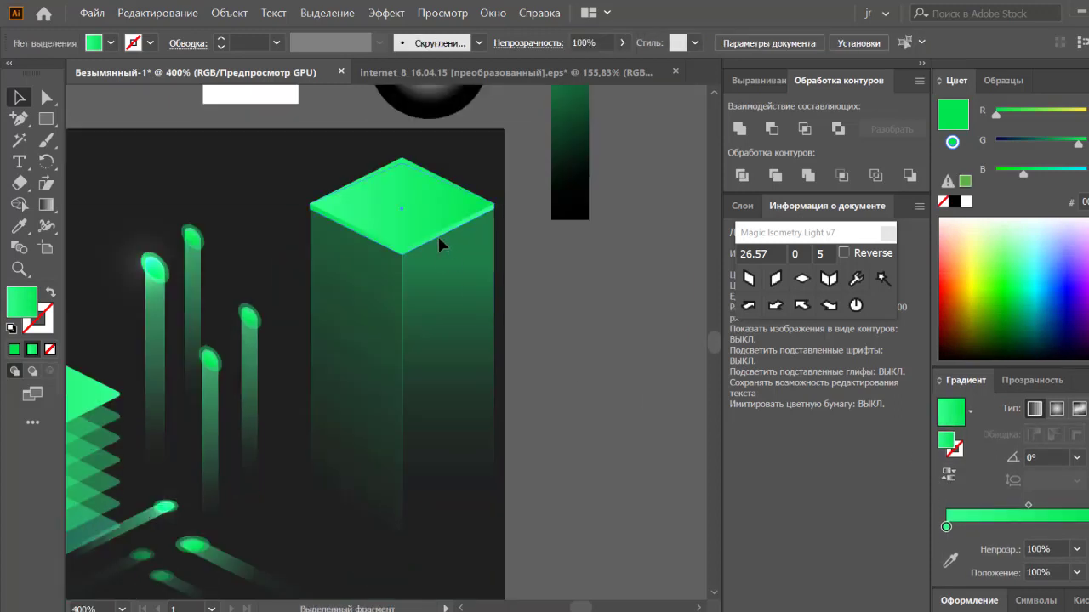
click(437, 234)
scroll(569, 314, down, 1)
mouse_move(428, 165)
mouse_down()
mouse_move(409, 312)
mouse_move(428, 463)
mouse_up()
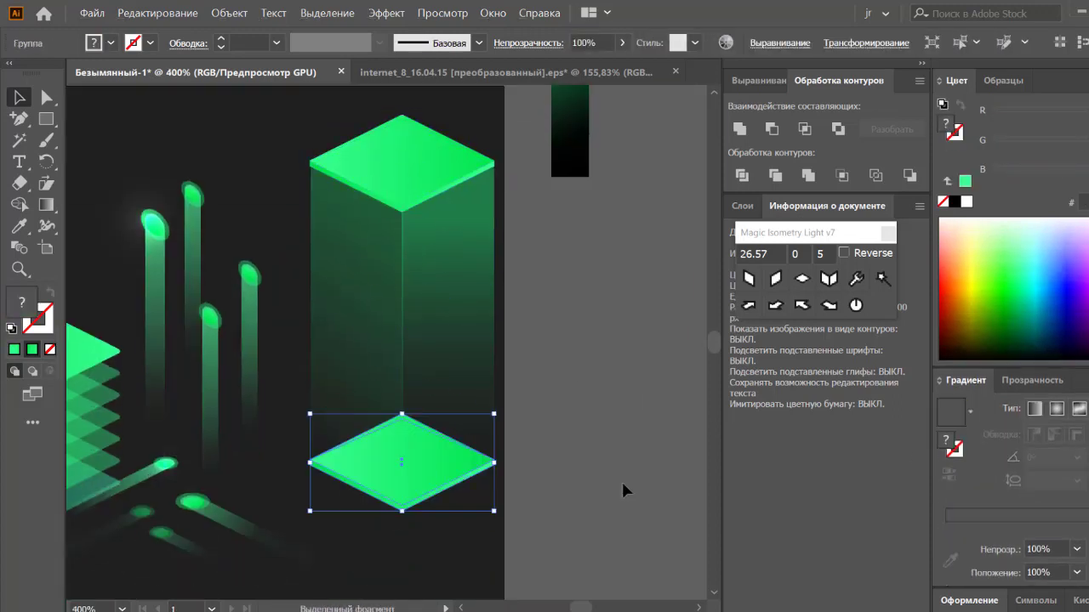
click(622, 42)
drag(619, 64, 580, 64)
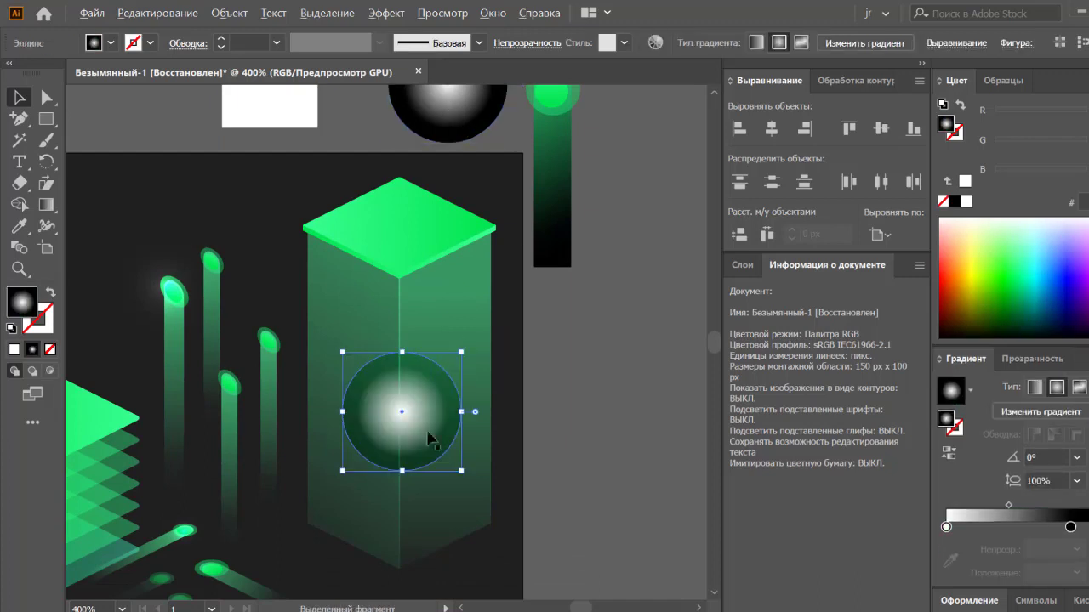
Darken the circle's starting gradient stop in grayscale and narrow the circle into a tall ellipse.
click(946, 527)
click(1031, 358)
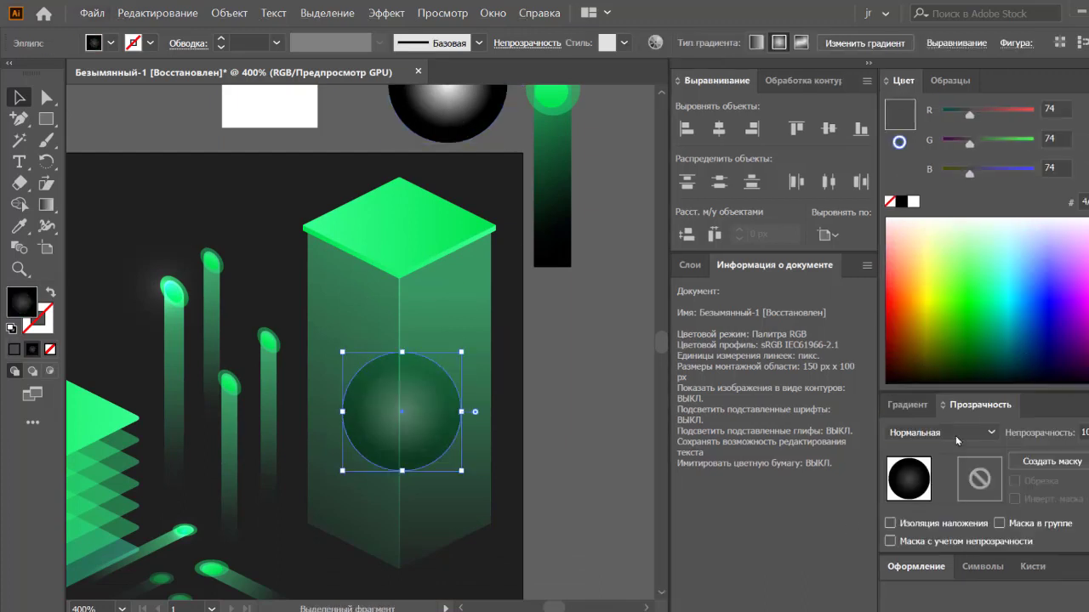
click(965, 358)
click(1078, 80)
click(1057, 102)
drag(461, 412, 434, 414)
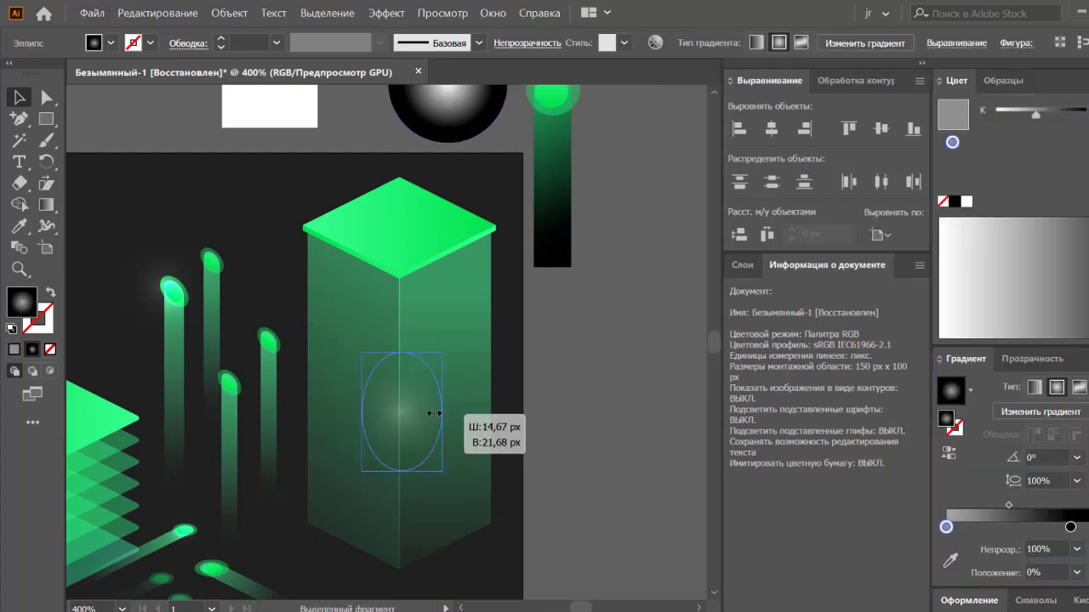
Make the ellipse gradient's starting stop green in RGB and save the document as .ai.
click(1079, 80)
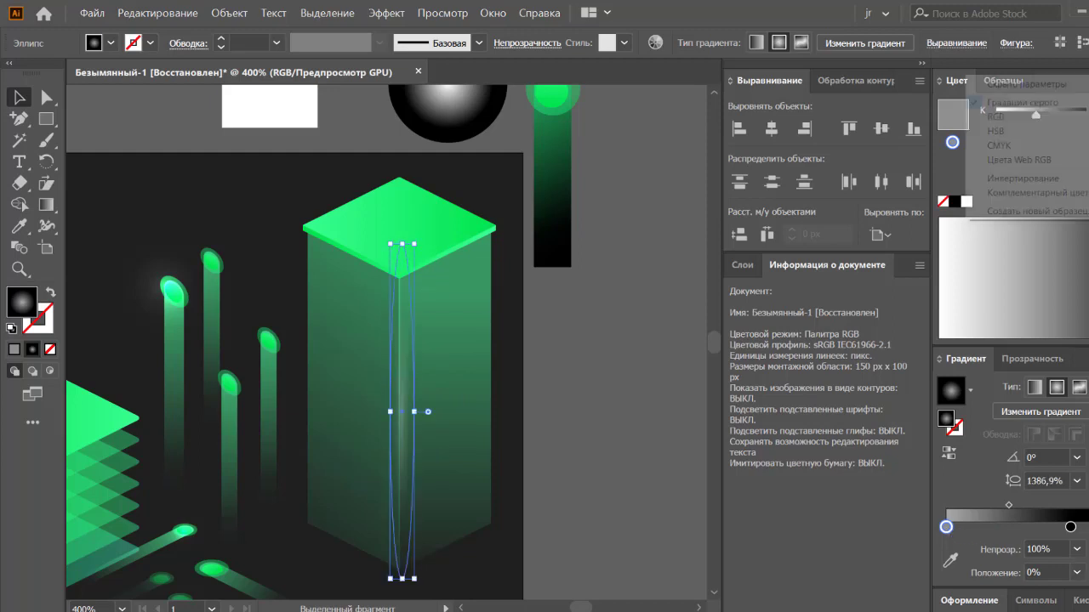
click(1057, 120)
click(1051, 263)
click(1025, 358)
click(966, 358)
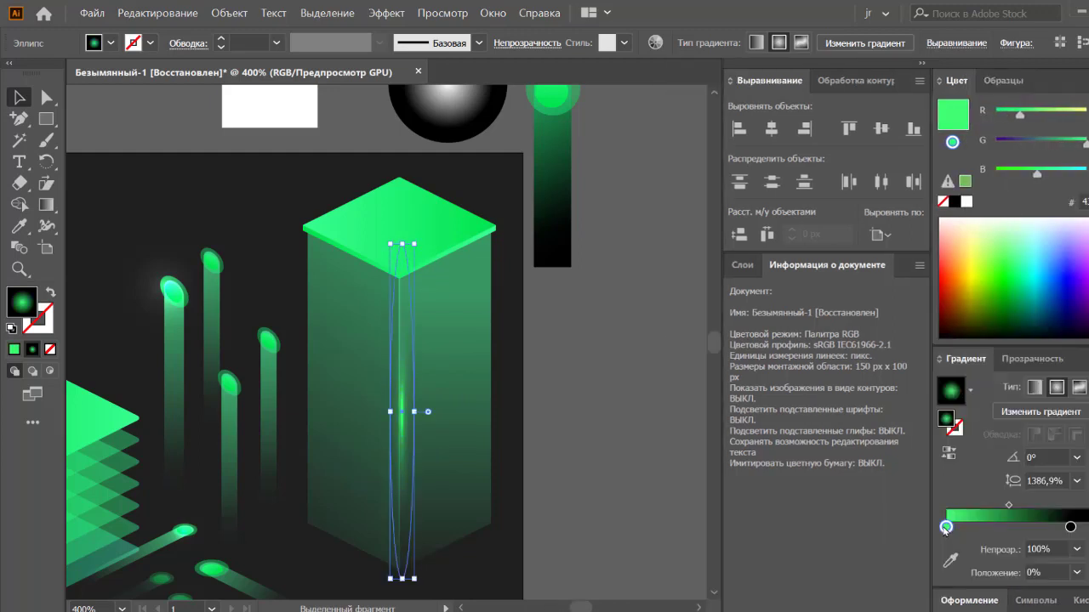
drag(1022, 179, 1020, 174)
key(ctrl+s)
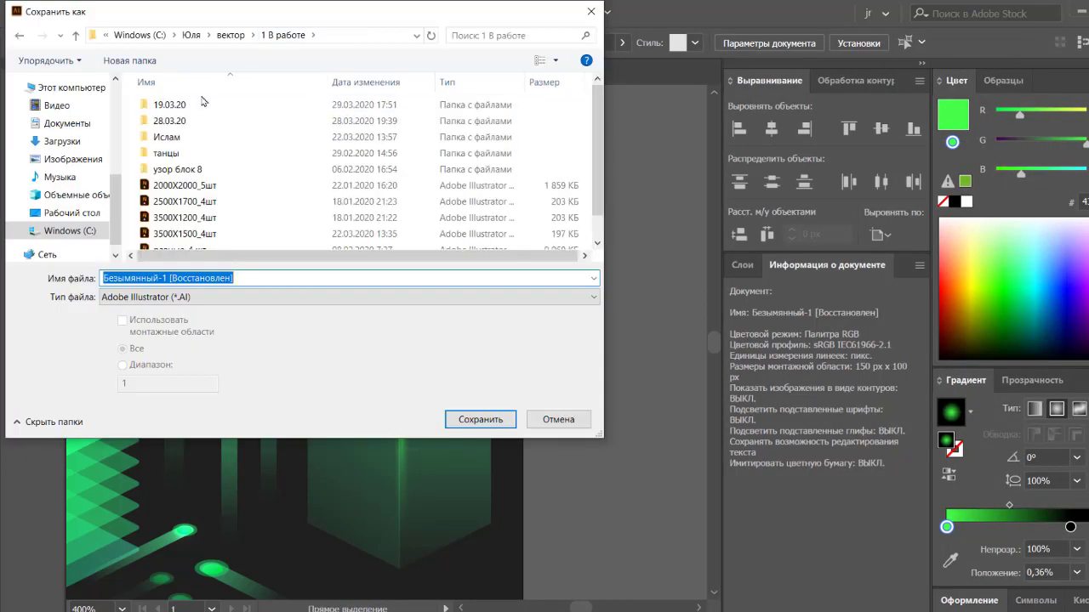
click(545, 418)
Thin the glow into a line down the box's centre edge and copy it to the right edge.
scroll(438, 400, up, 5)
click(451, 371)
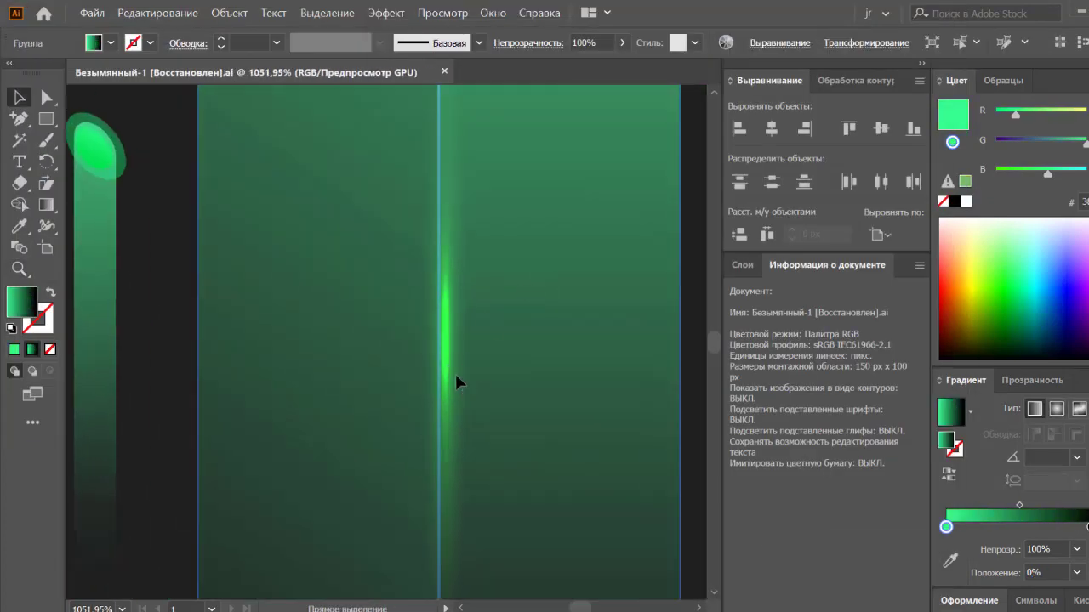
drag(452, 370, 444, 393)
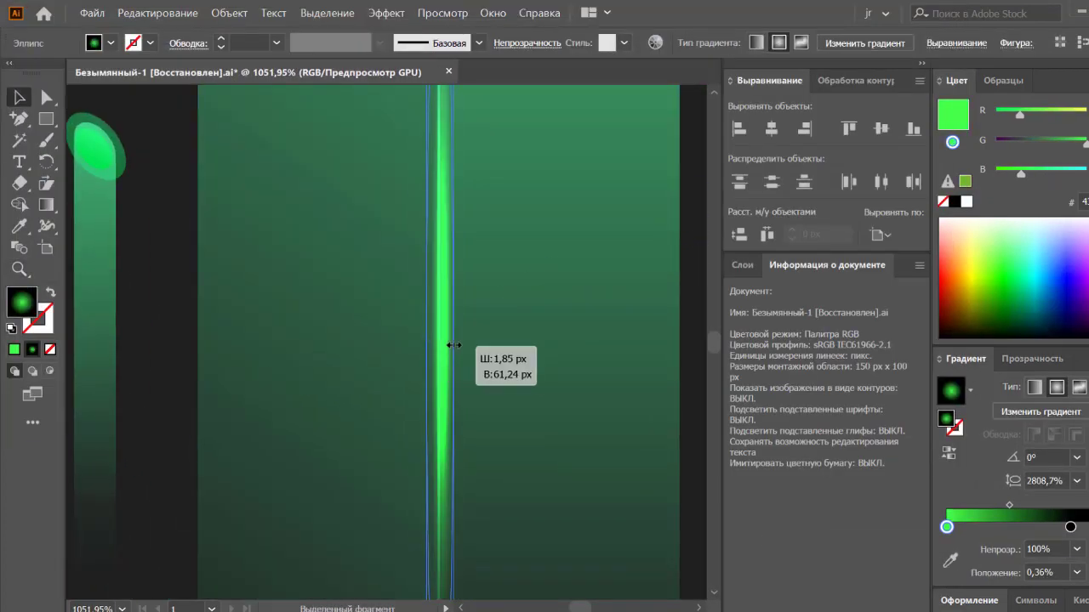
drag(453, 344, 445, 340)
key(ctrl+0)
alt+drag(592, 344, 659, 344)
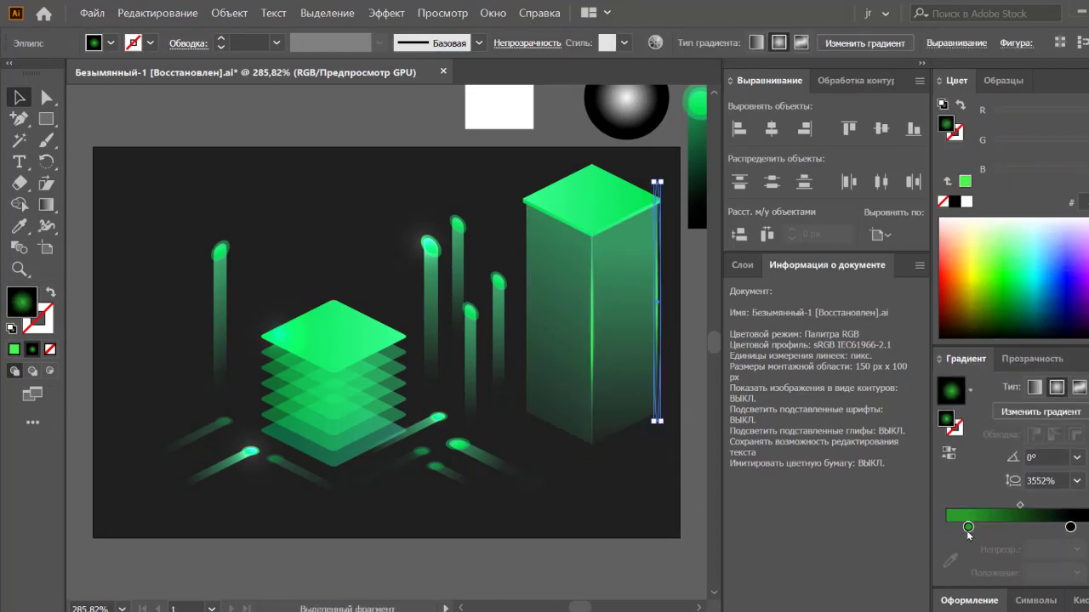
click(583, 348)
Copy the top diamond down to the tall box's base and lower its opacity.
drag(591, 477, 637, 450)
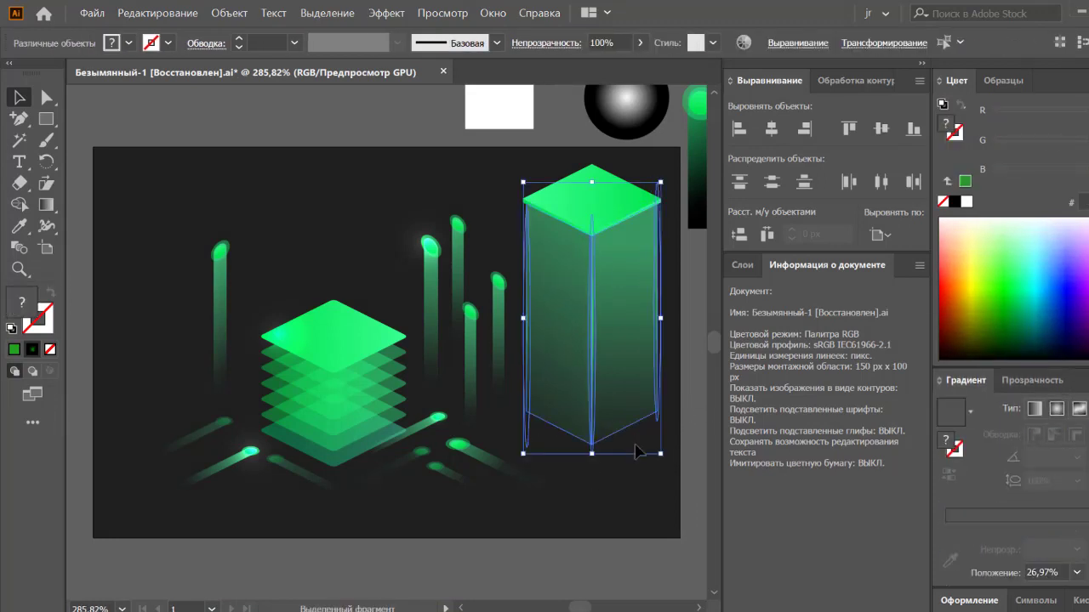
click(598, 193)
alt+drag(598, 193, 596, 417)
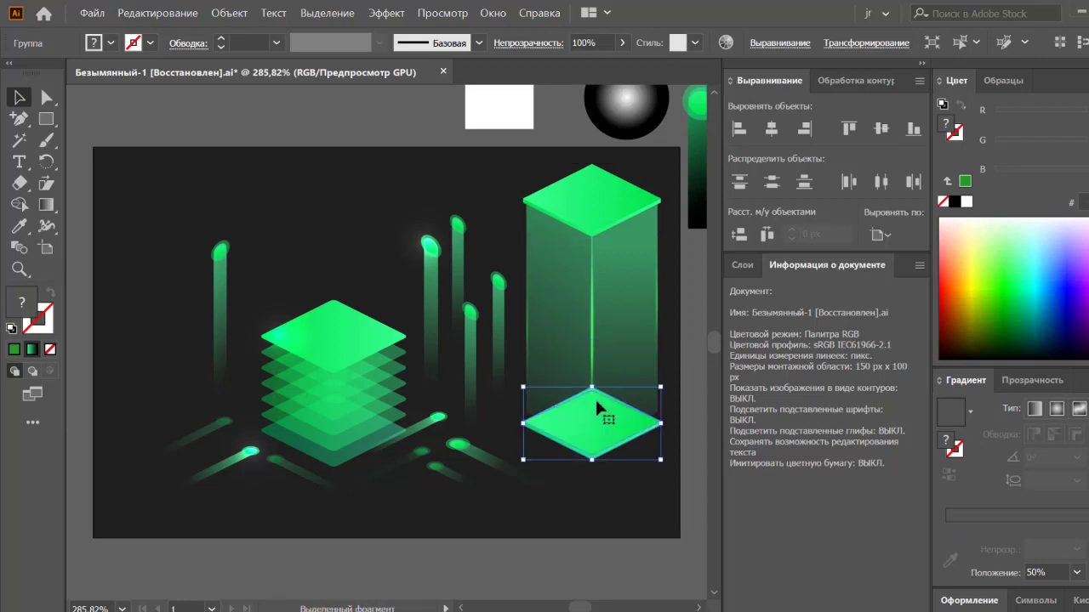
drag(623, 42, 585, 68)
click(690, 280)
Dim the top diamond's face through the Transparency panel and adjust the tall box's side face.
click(553, 138)
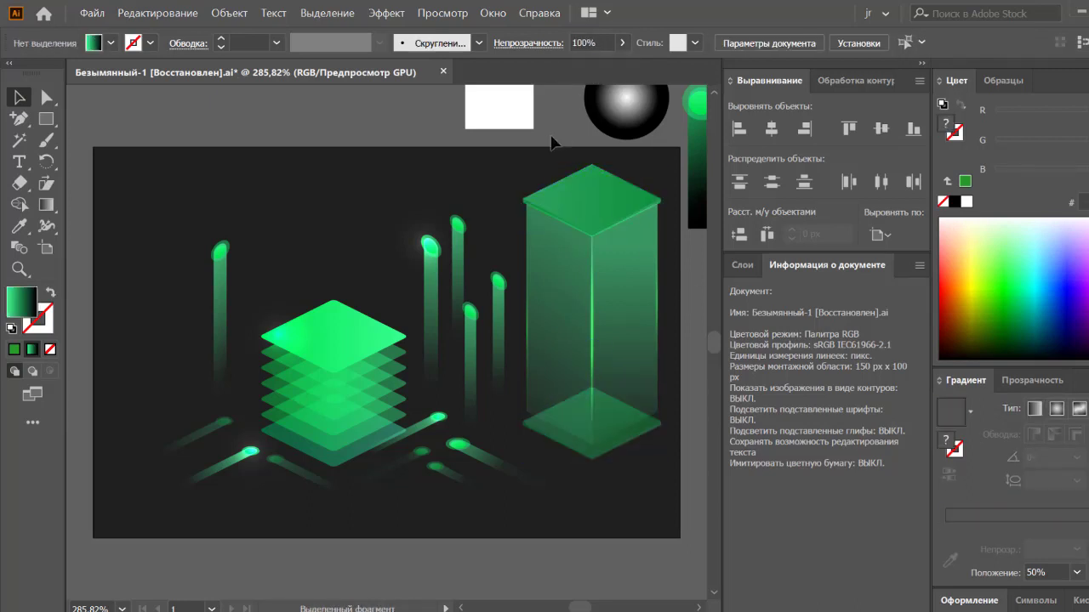
scroll(609, 209, up, 2)
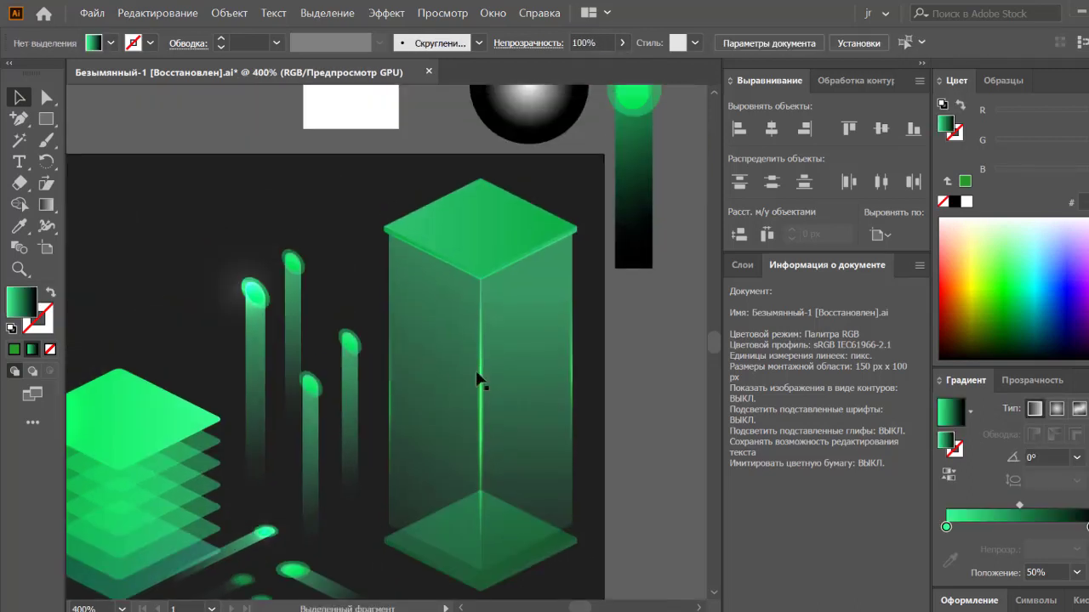
key(a)
click(533, 186)
click(1032, 358)
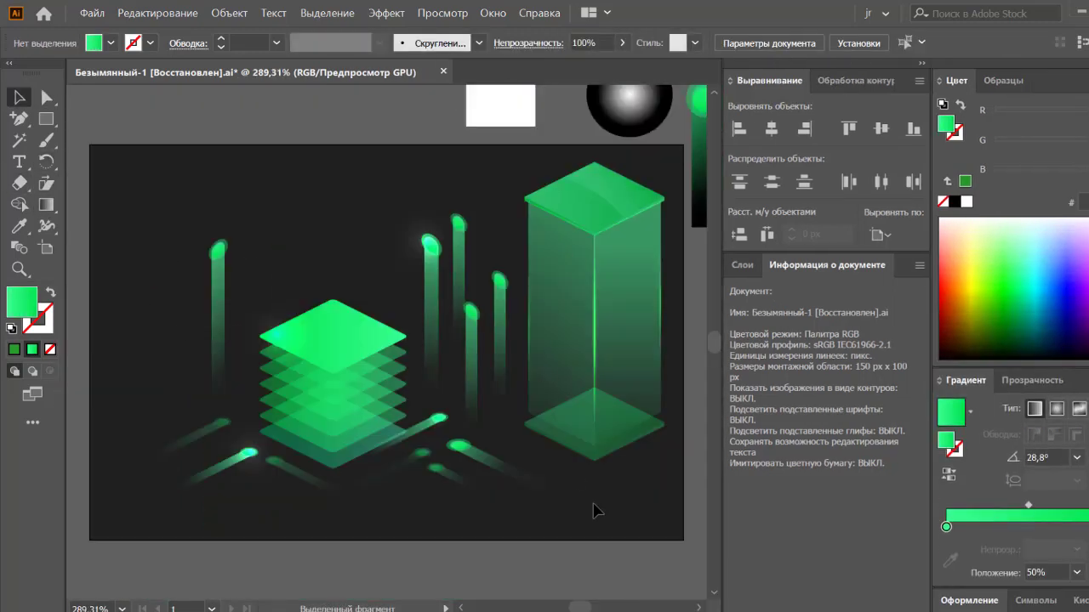
key(a)
click(595, 447)
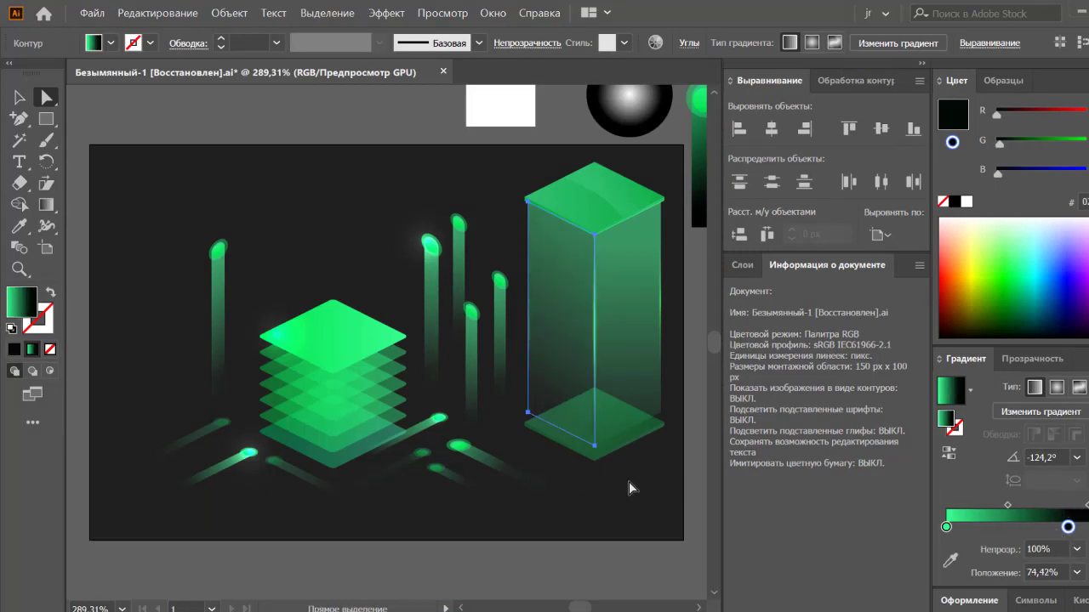
drag(572, 422, 530, 425)
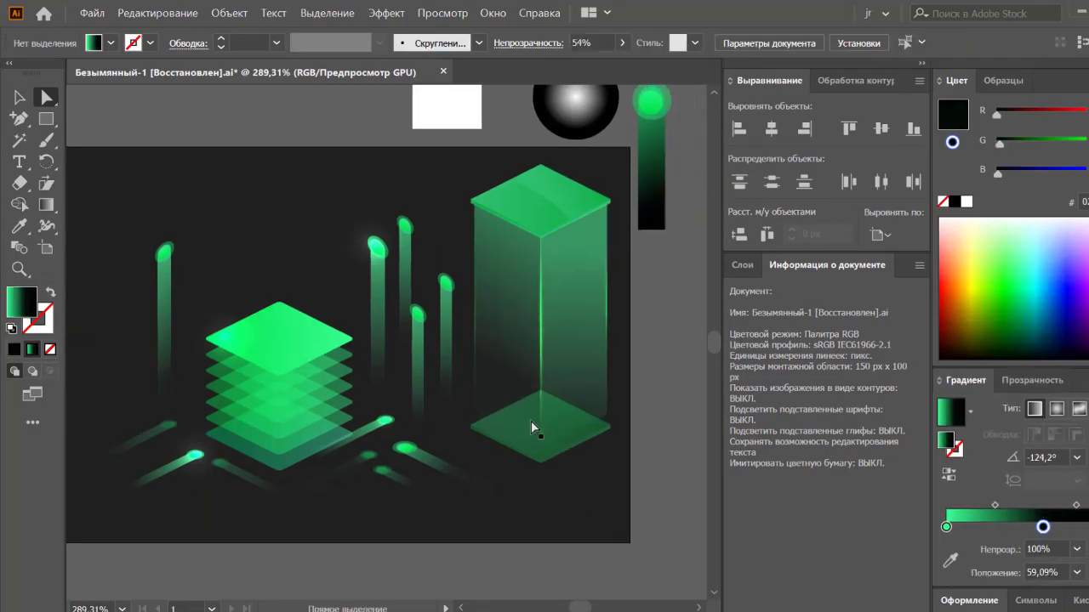
click(632, 515)
Select the whole tall box and scale it down toward its base.
key(v)
scroll(639, 482, left, 2)
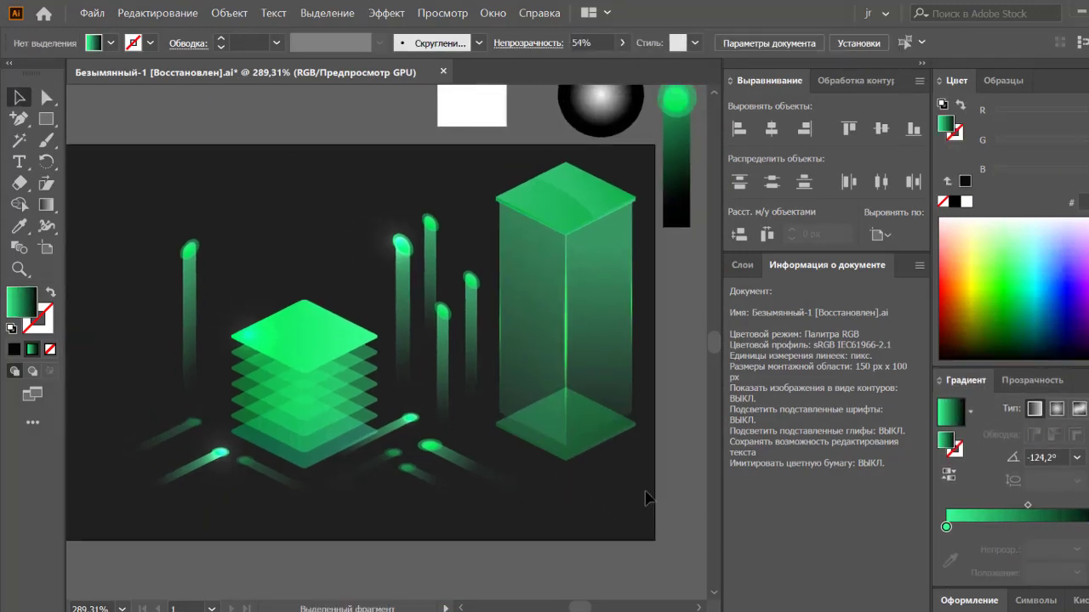
click(545, 177)
click(641, 346)
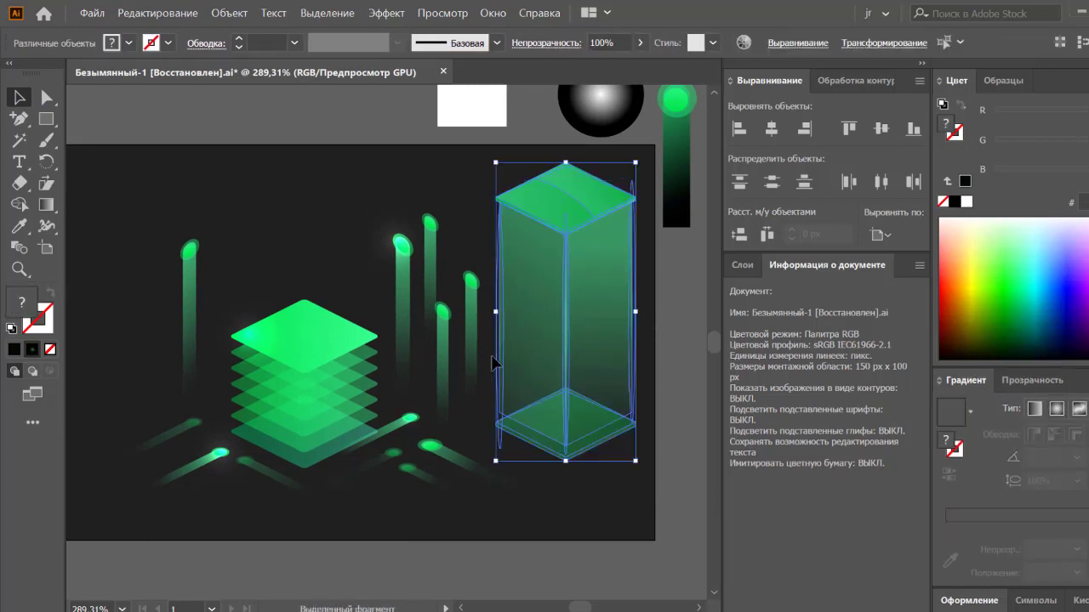
drag(565, 180, 672, 344)
click(672, 367)
Recolour the background gradient stops dark grey, run the gradient vertically, and move the cube artwork aside.
scroll(659, 460, down, 1)
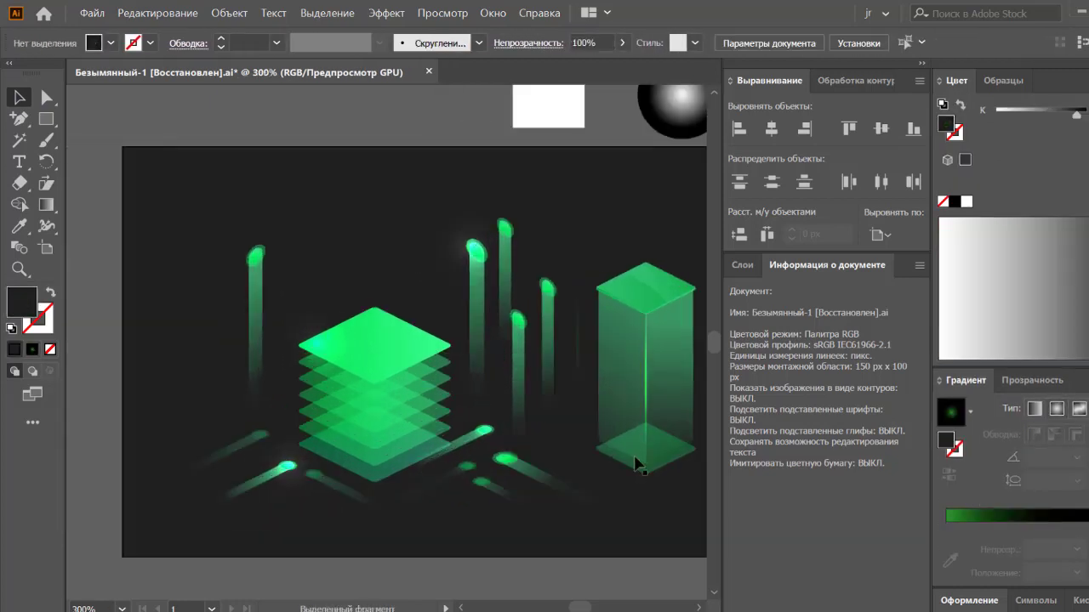
click(981, 520)
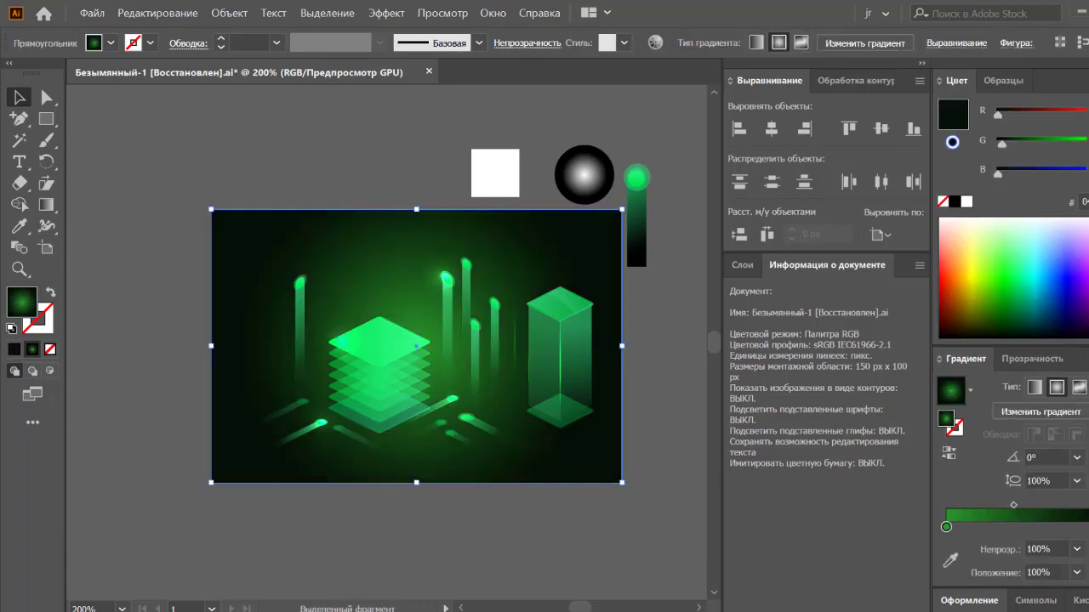
click(946, 527)
drag(1078, 111, 1061, 114)
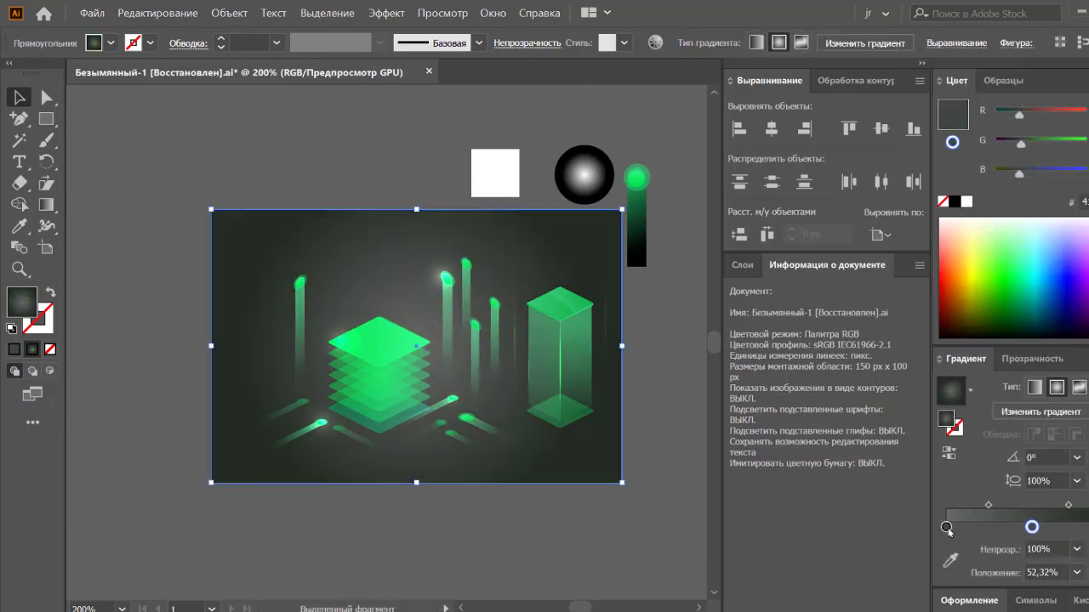
click(946, 527)
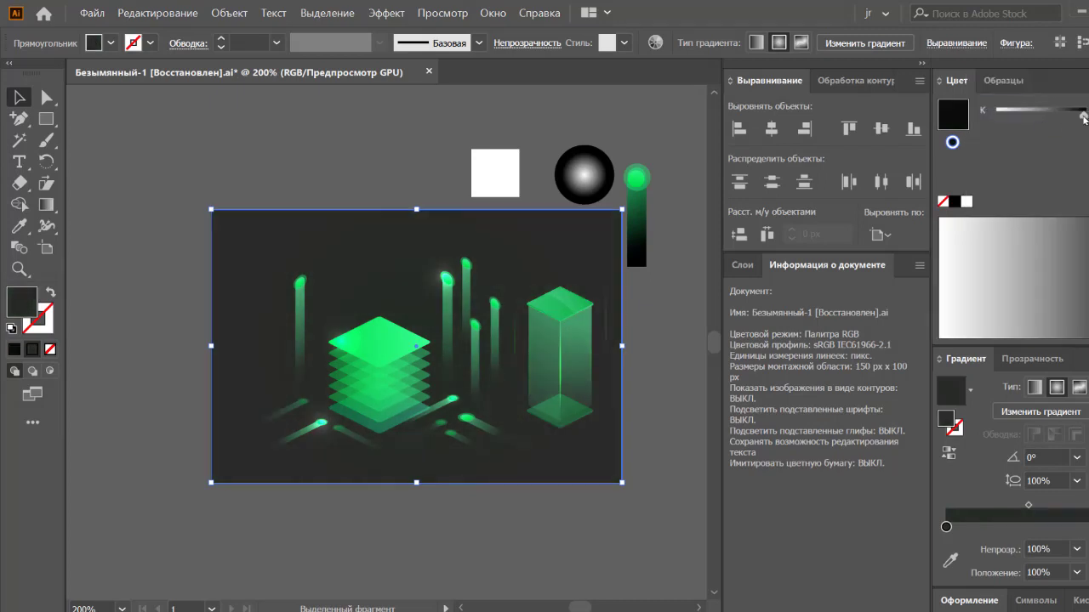
key(g)
drag(418, 392, 417, 121)
key(v)
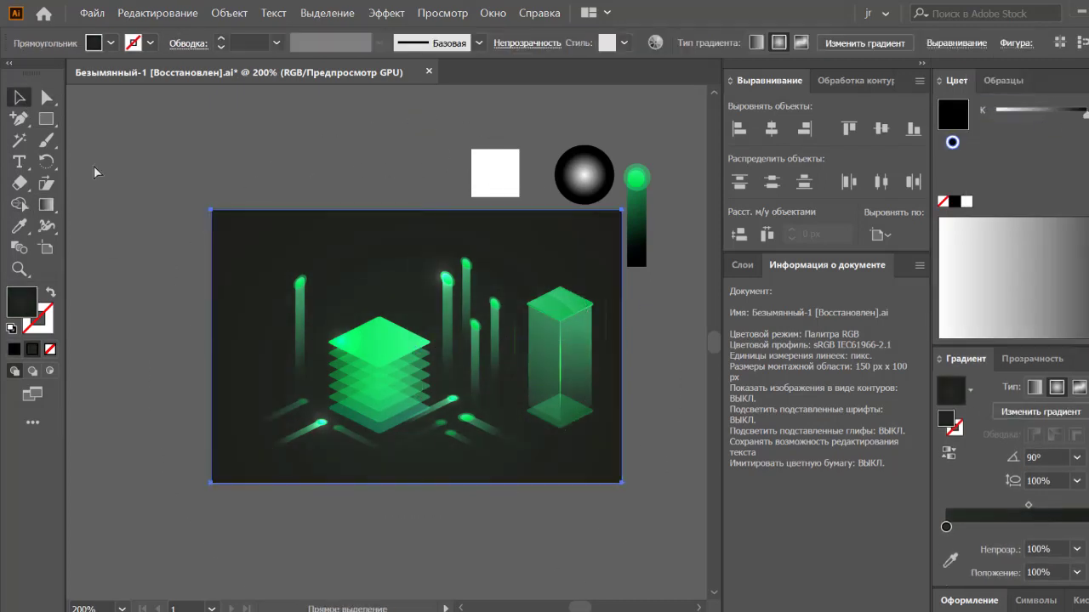
mouse_move(553, 377)
mouse_down()
mouse_move(481, 540)
mouse_move(452, 445)
mouse_move(352, 433)
mouse_move(383, 440)
mouse_up()
Draw a tall no-fill rectangle left of the artboard with 5 px rounded corners.
key(m)
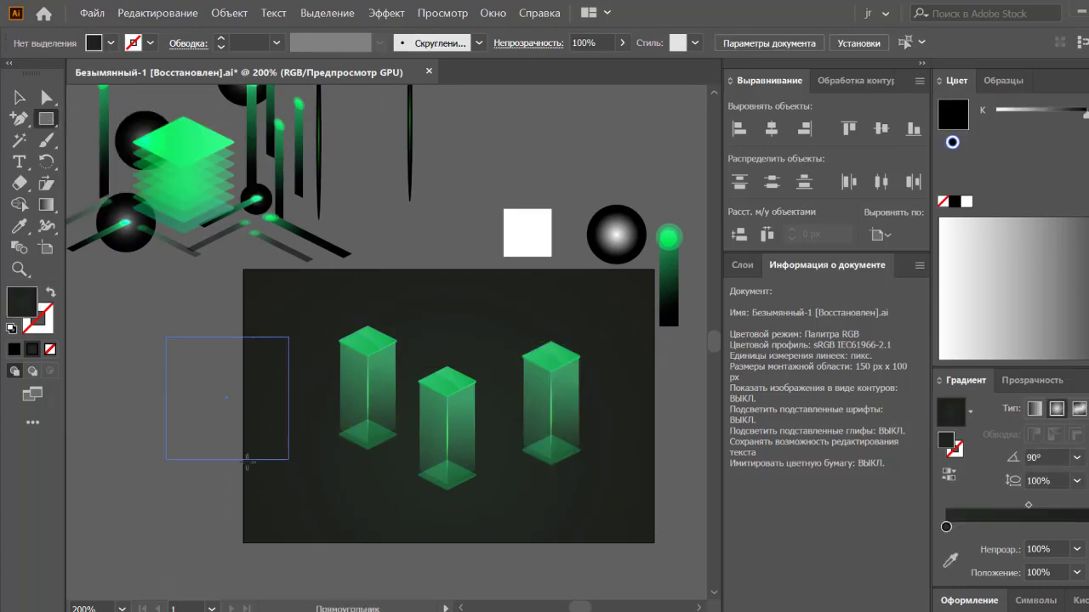
drag(166, 337, 262, 519)
key(shift+x)
click(386, 13)
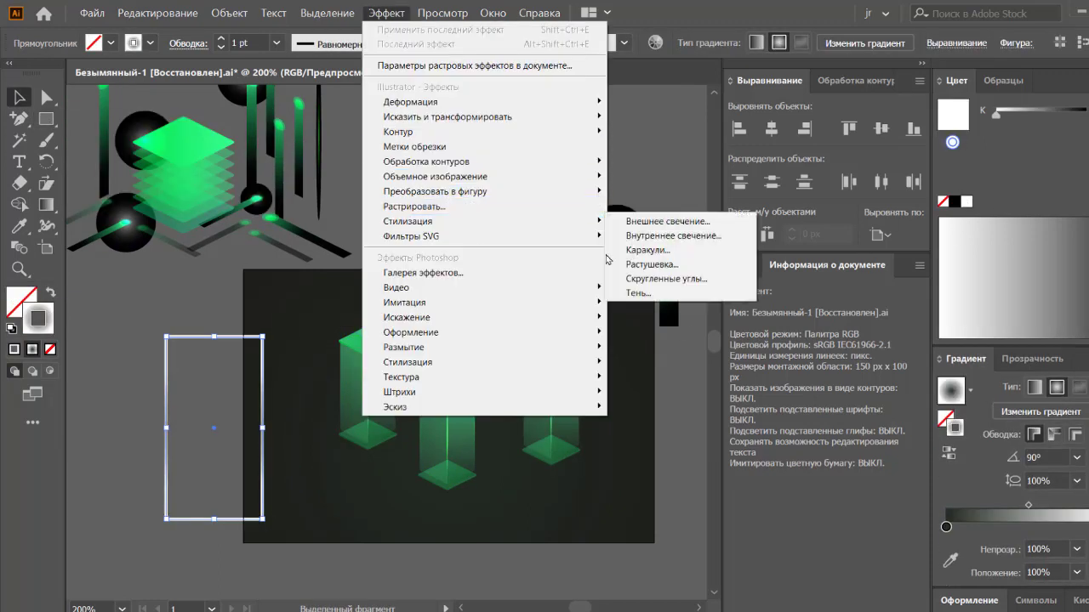
click(664, 286)
text(5)
key(Return)
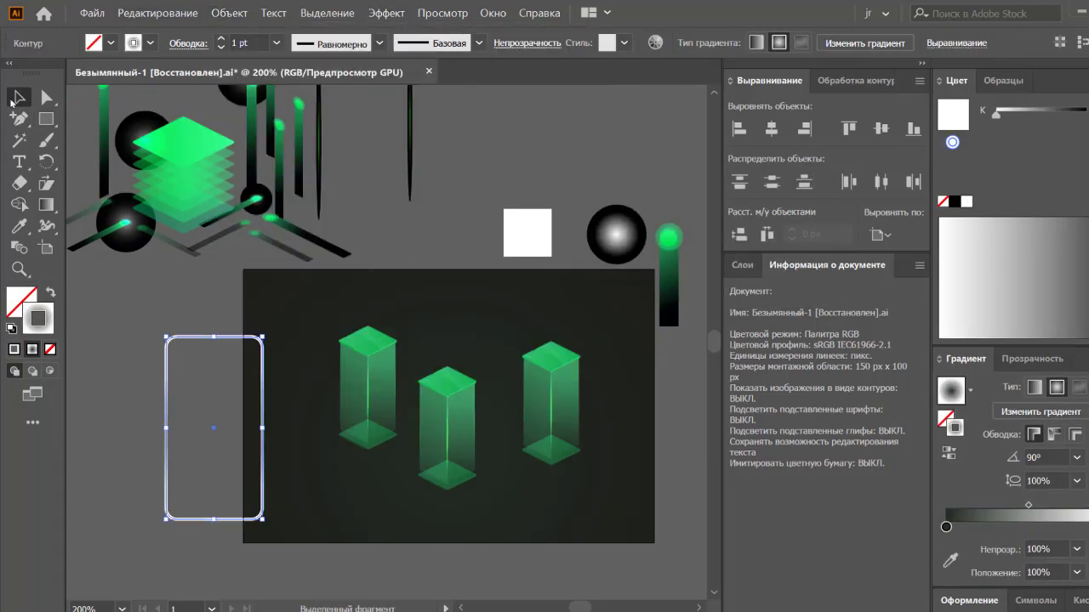
Turn the rectangle into an isometric top plane with Magic Isometry Light v7, placed beneath the boxes.
click(92, 12)
click(468, 325)
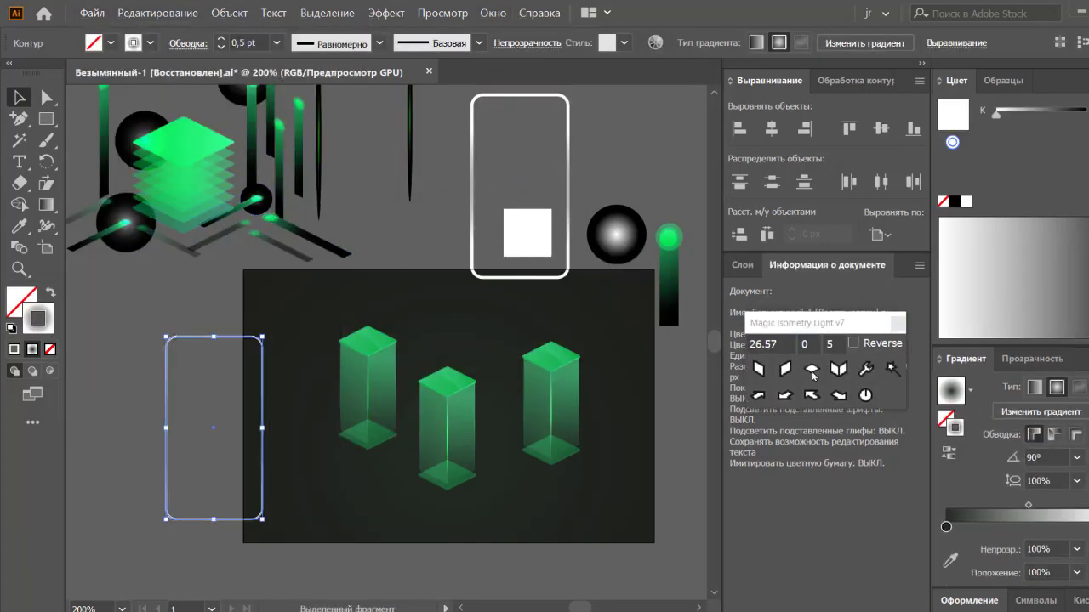
click(812, 371)
drag(170, 457, 396, 493)
Cut the floor outline near its bottom corner and delete the top-left and short lower-left pieces.
key(r)
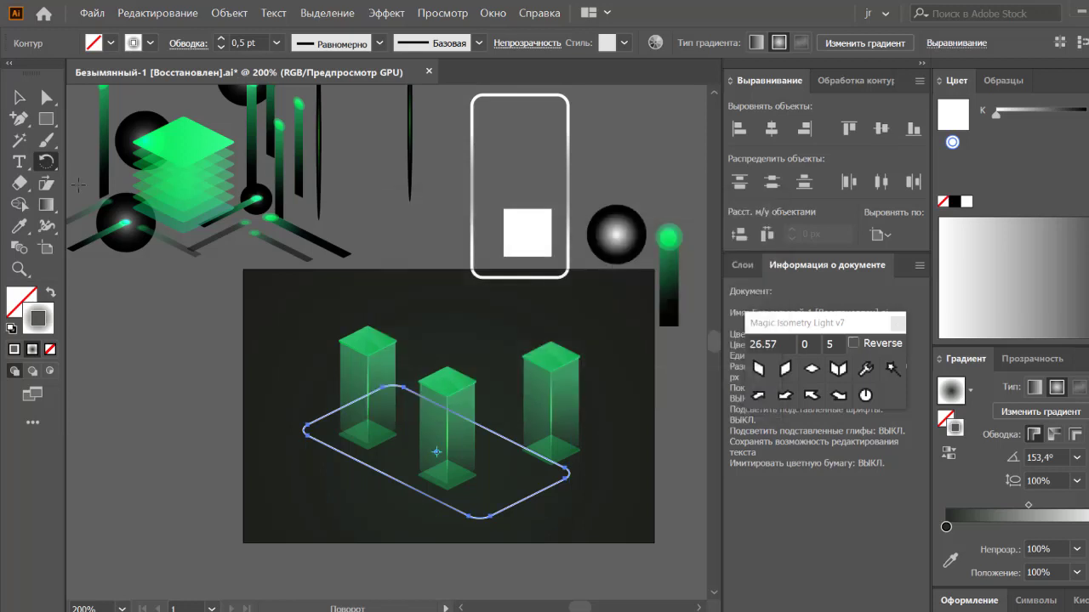
drag(19, 182, 44, 182)
click(392, 479)
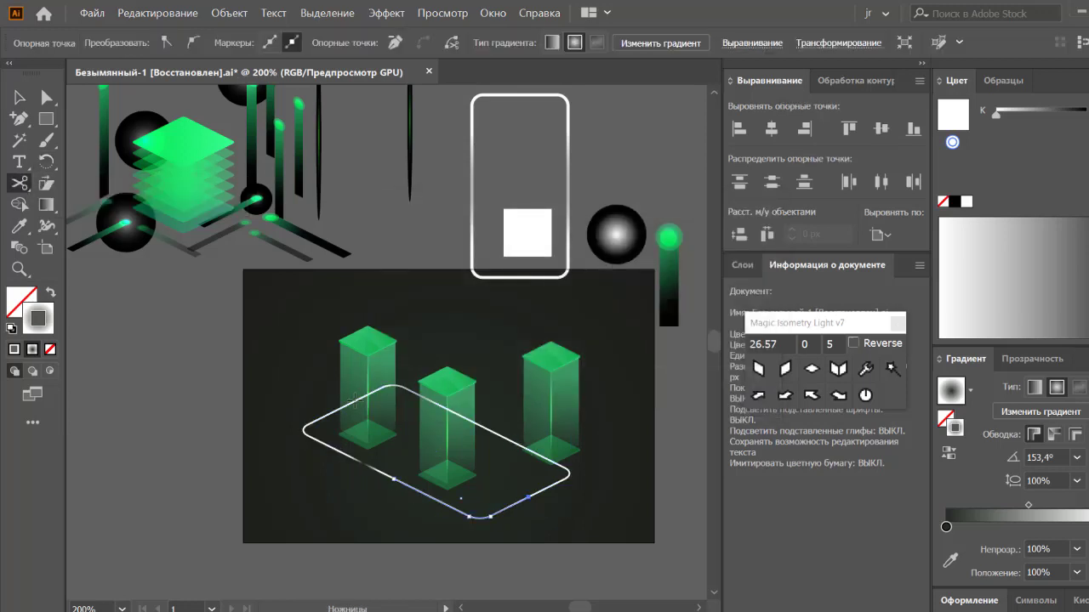
key(v)
click(502, 438)
key(Delete)
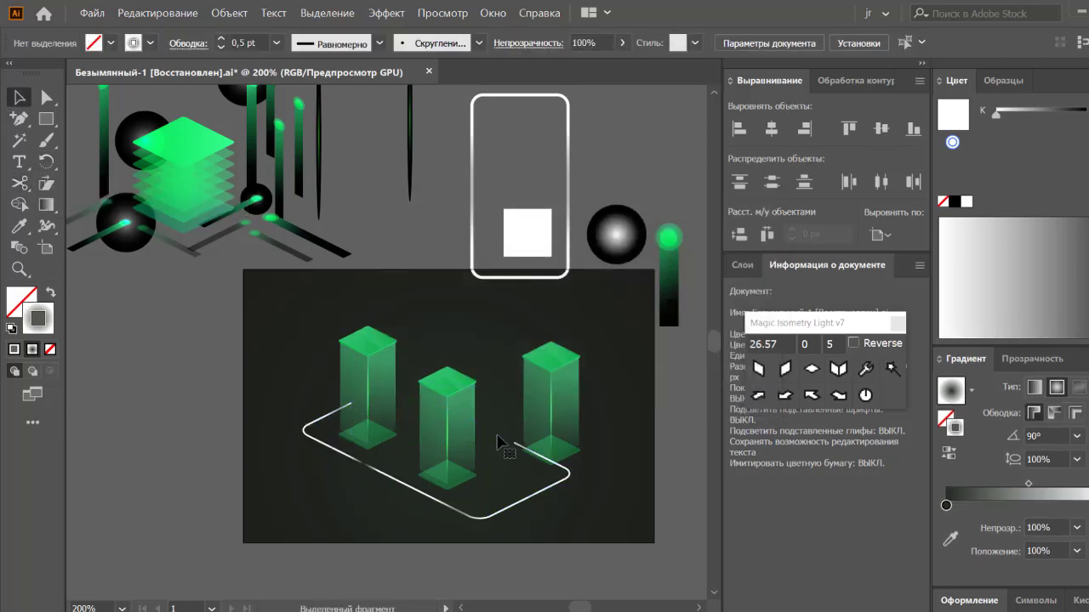
click(514, 502)
key(Delete)
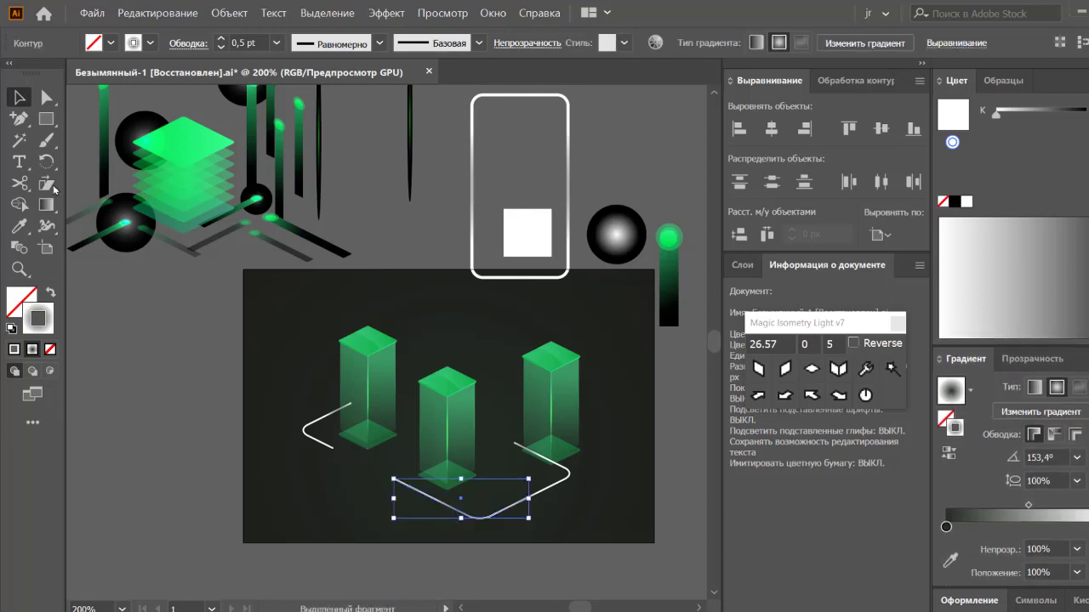
Cut the bottom path near its right corner, remove the extra piece, and select the three remaining lines.
click(491, 514)
key(a)
key(Delete)
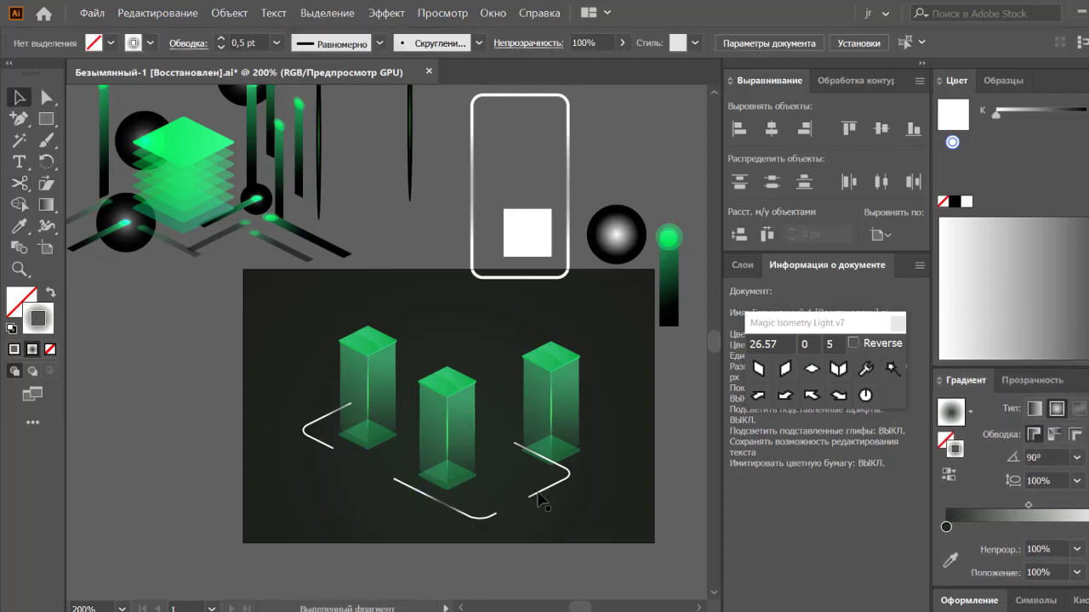
drag(539, 500, 327, 460)
Give the line pieces a black-to-bright-green gradient stroke with the Осветление (lighten) blend mode.
click(948, 530)
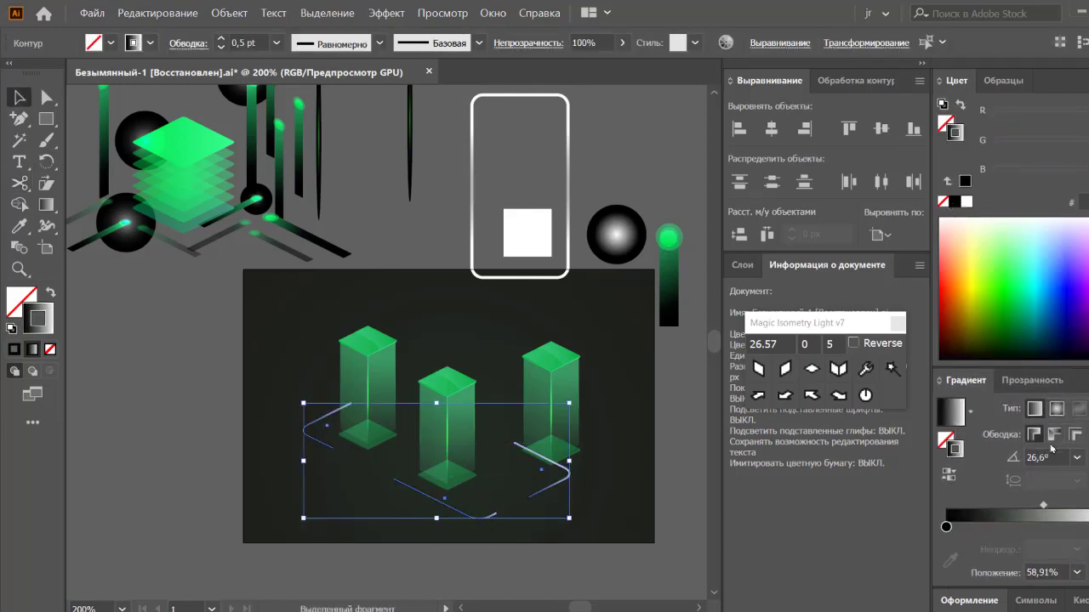
click(1080, 80)
click(978, 116)
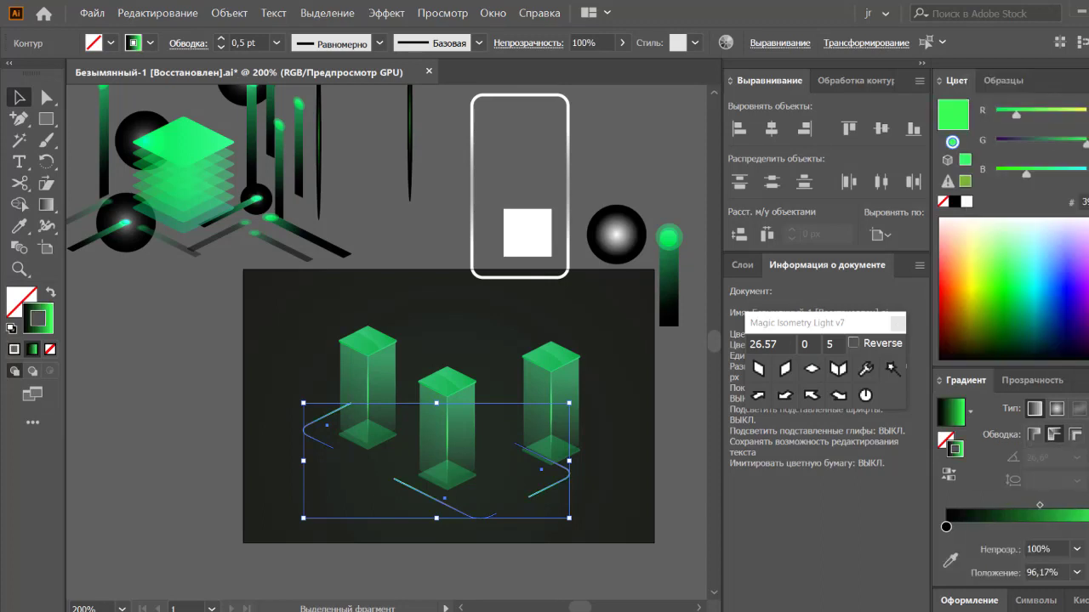
click(1029, 381)
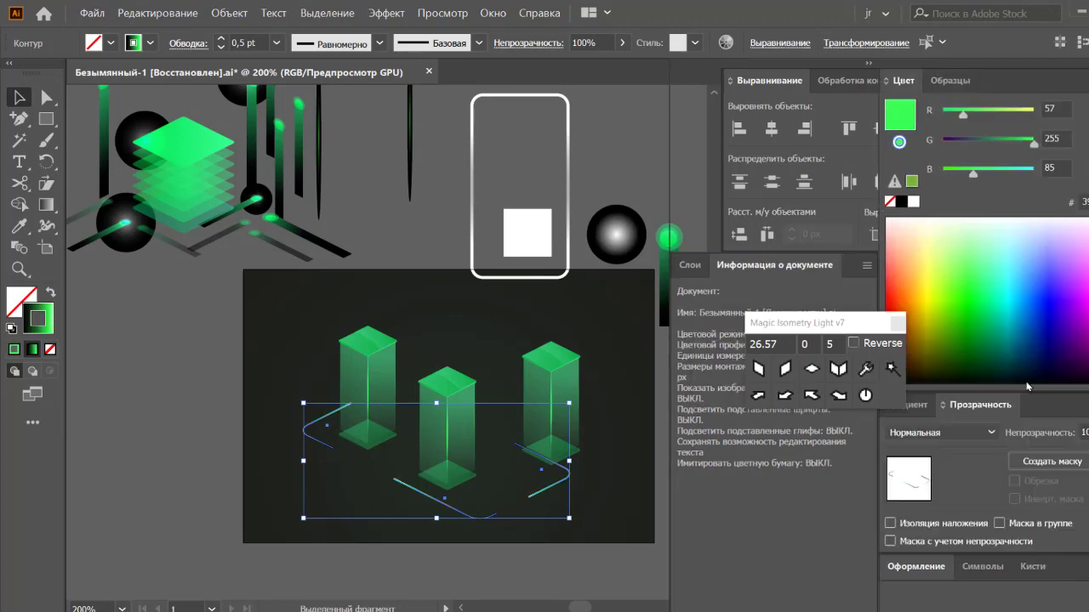
click(940, 432)
click(620, 522)
Isolate the floor line group to edit the lower floor path's gradient individually.
double_click(585, 489)
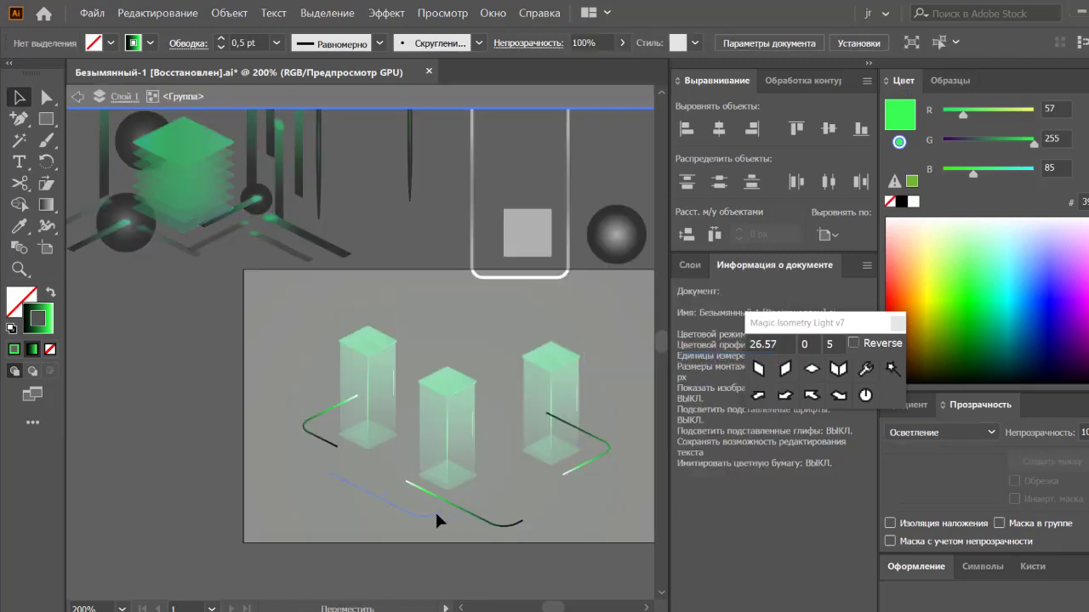
double_click(310, 420)
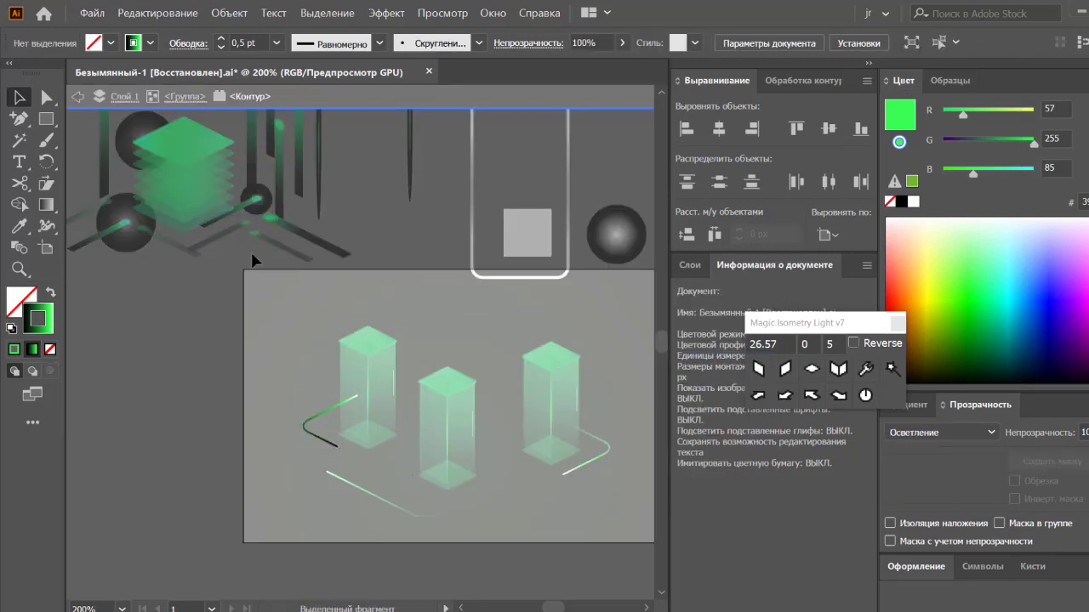
key(Escape)
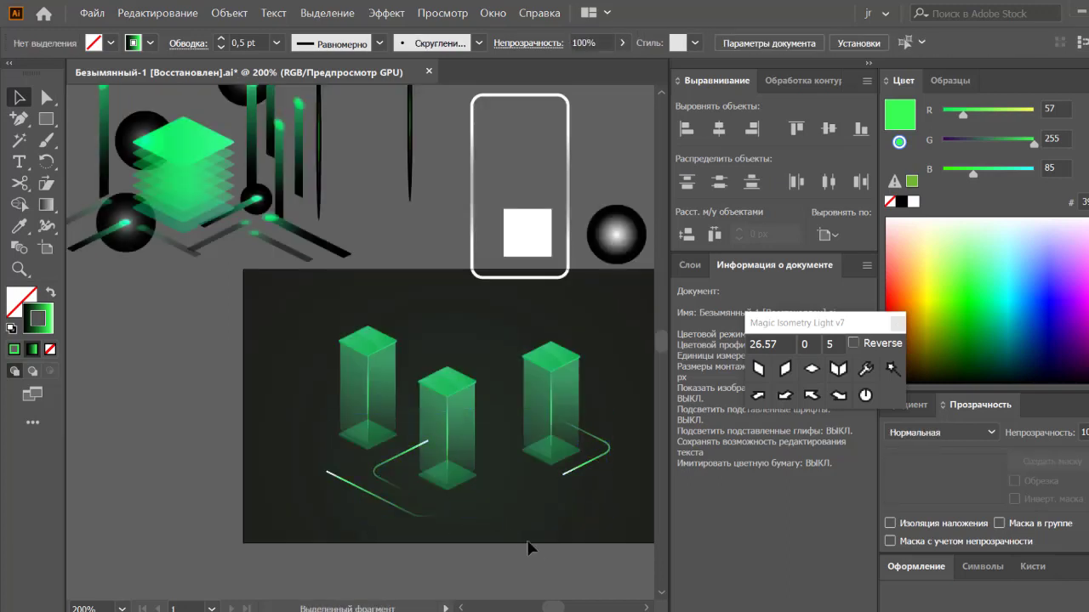
double_click(391, 472)
key(Escape)
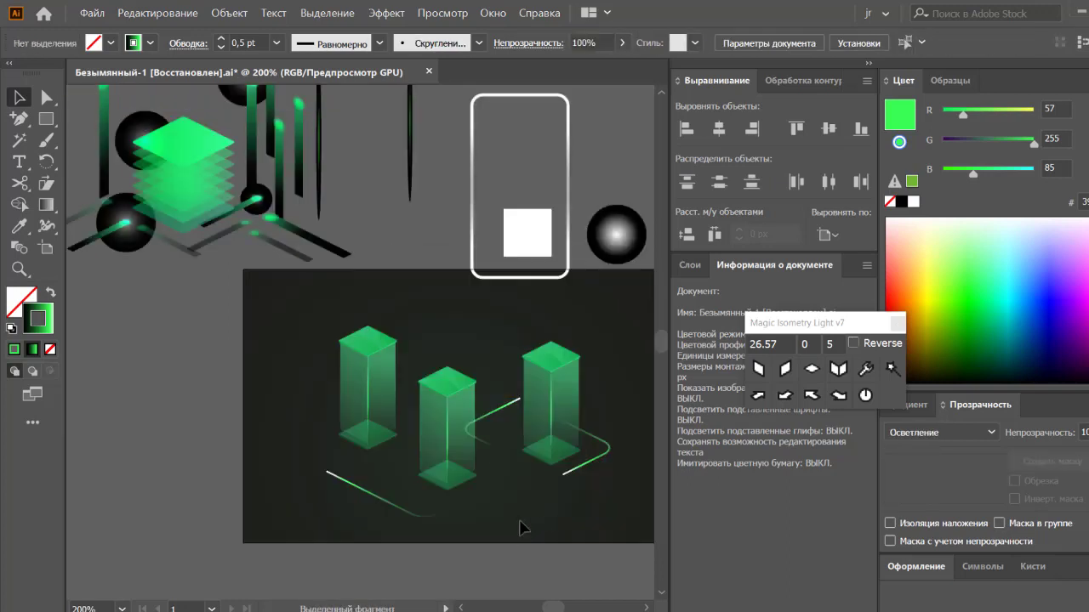
right_click(500, 420)
click(519, 280)
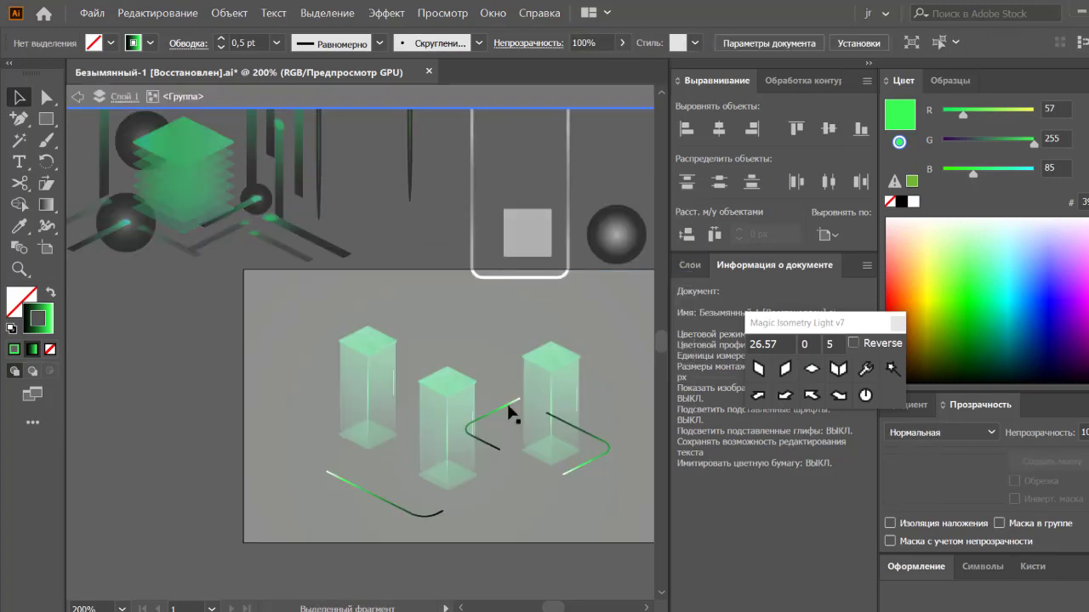
Adjust the lower-left and right floor lines individually, then select the middle green column.
click(314, 439)
key(Escape)
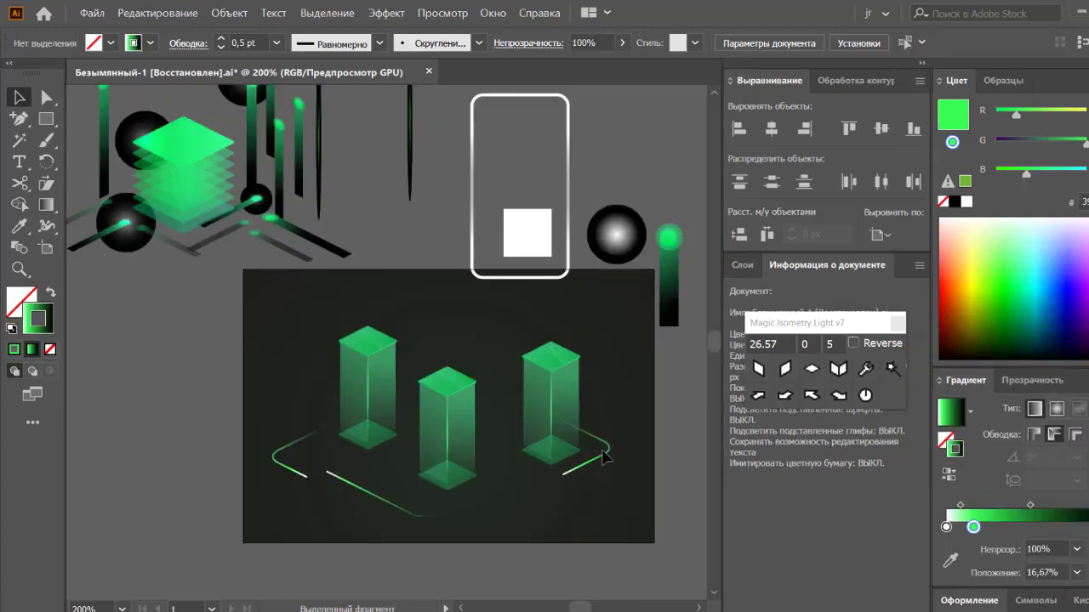
click(596, 451)
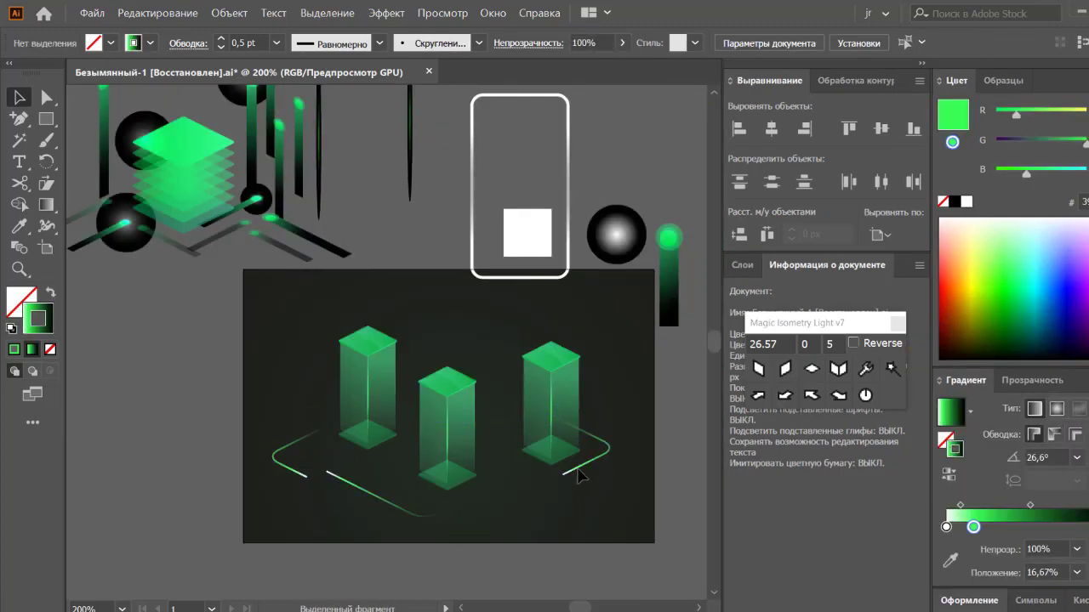
double_click(599, 447)
key(Escape)
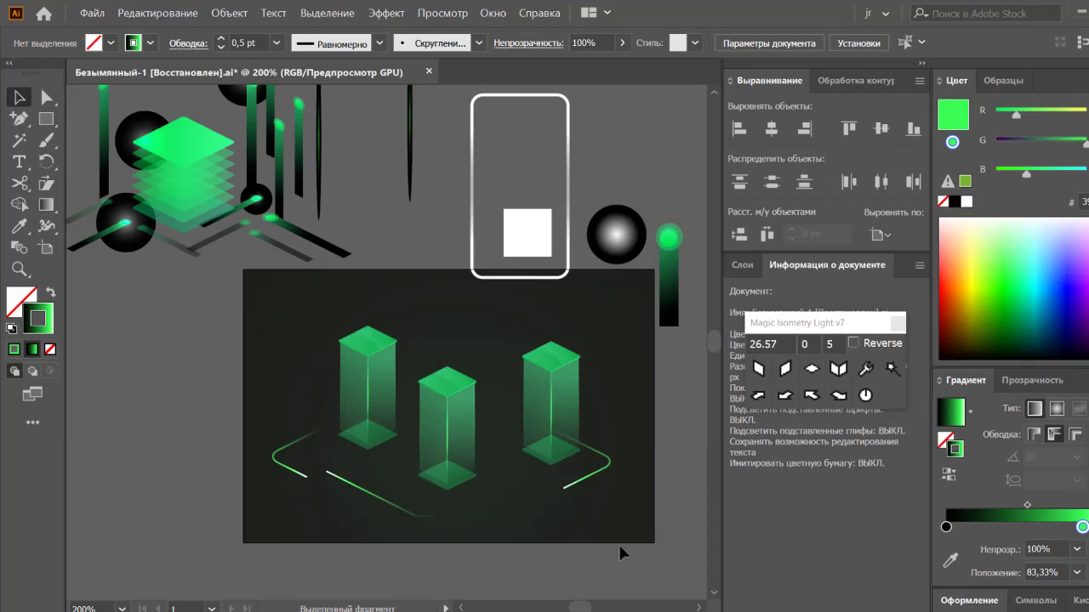
click(448, 425)
Replace the middle column with the centred green layer stack and copy the white rounded rectangle onto it.
key(Delete)
drag(184, 142, 459, 398)
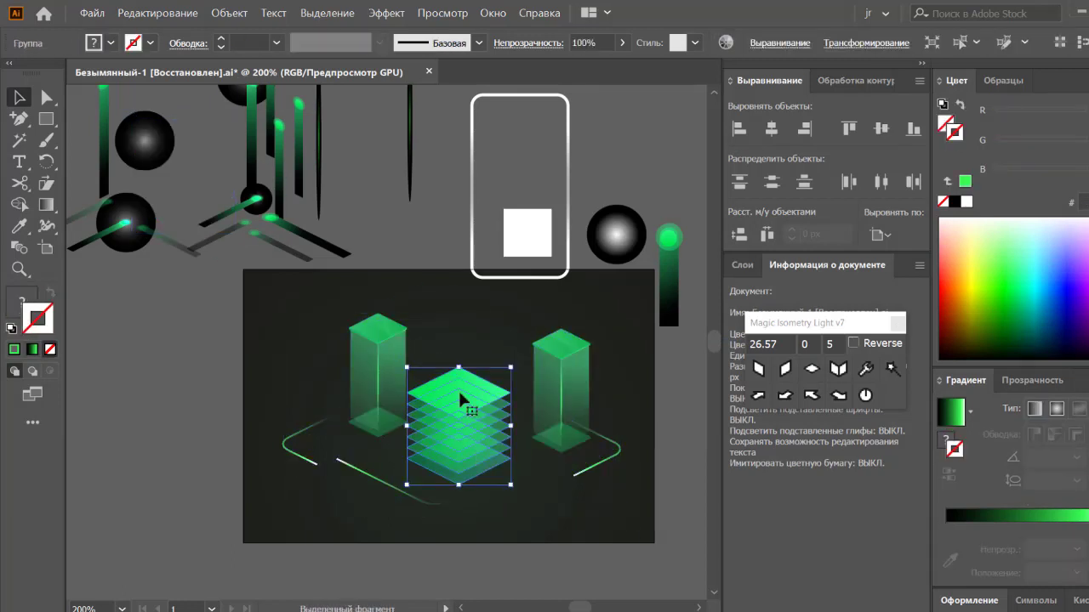
drag(471, 211, 417, 404)
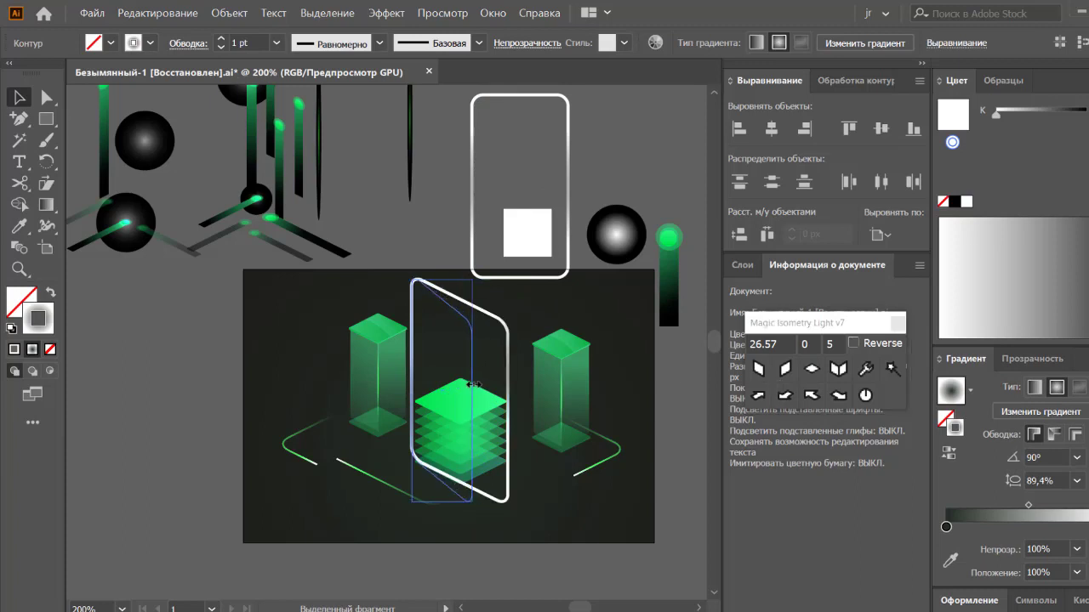
click(785, 369)
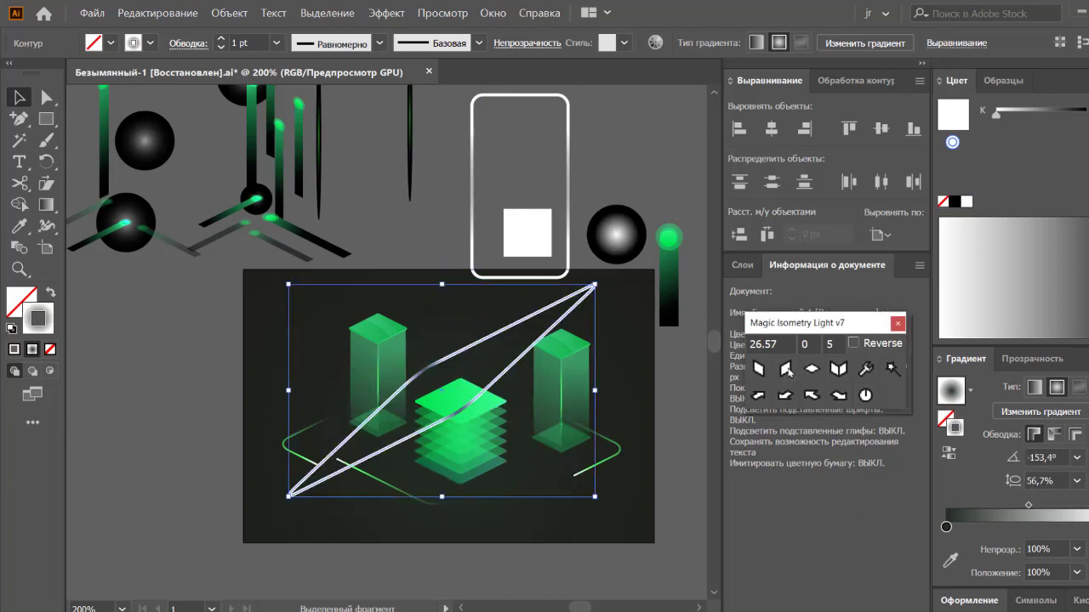
key(Delete)
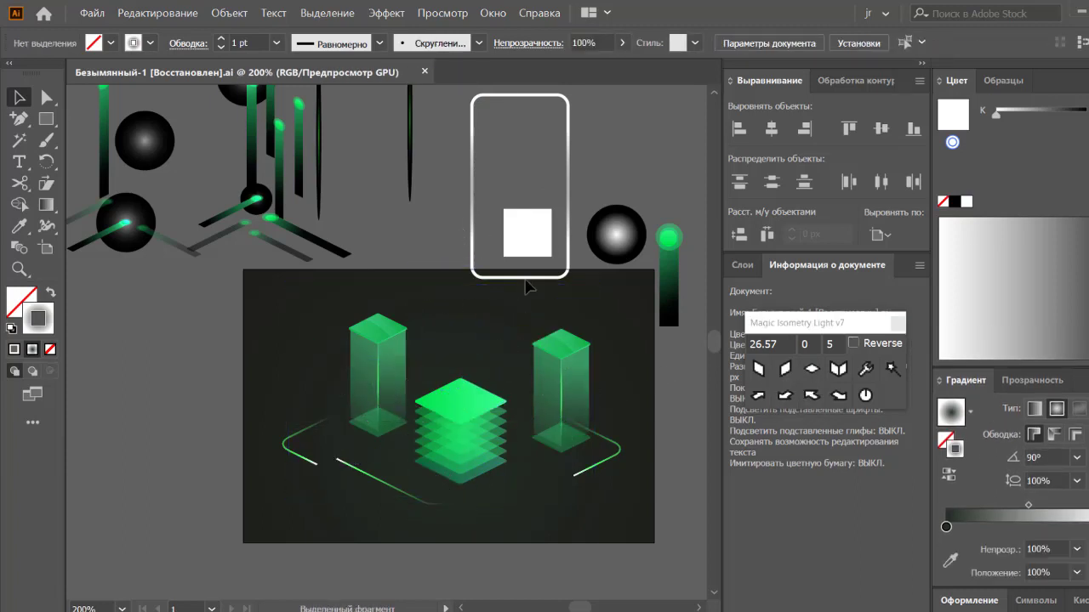
mouse_move(526, 279)
mouse_down()
mouse_move(506, 369)
mouse_move(467, 393)
mouse_up()
Thin the rounded outline to a 0,5 pt stroke, undoing an accidental vertical resize.
click(275, 42)
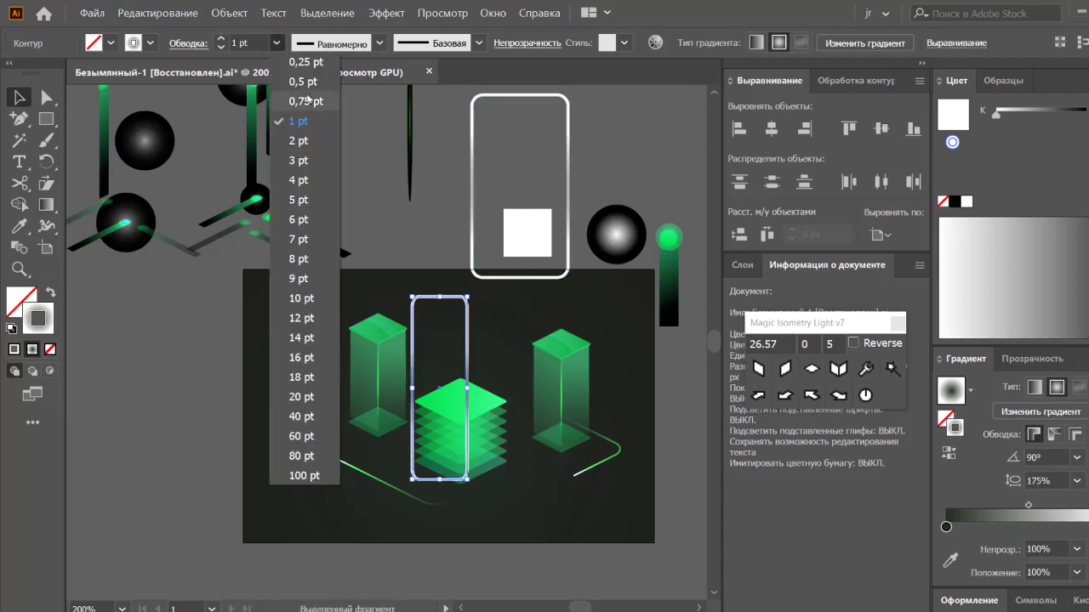
click(289, 80)
drag(439, 297, 442, 359)
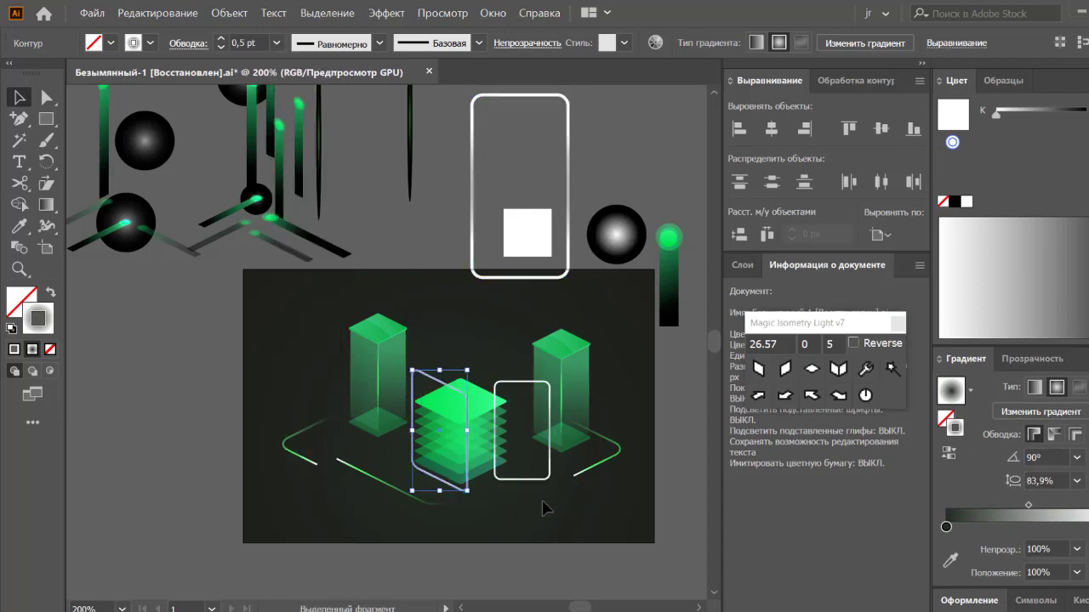
key(ctrl+z)
key(ctrl+z)
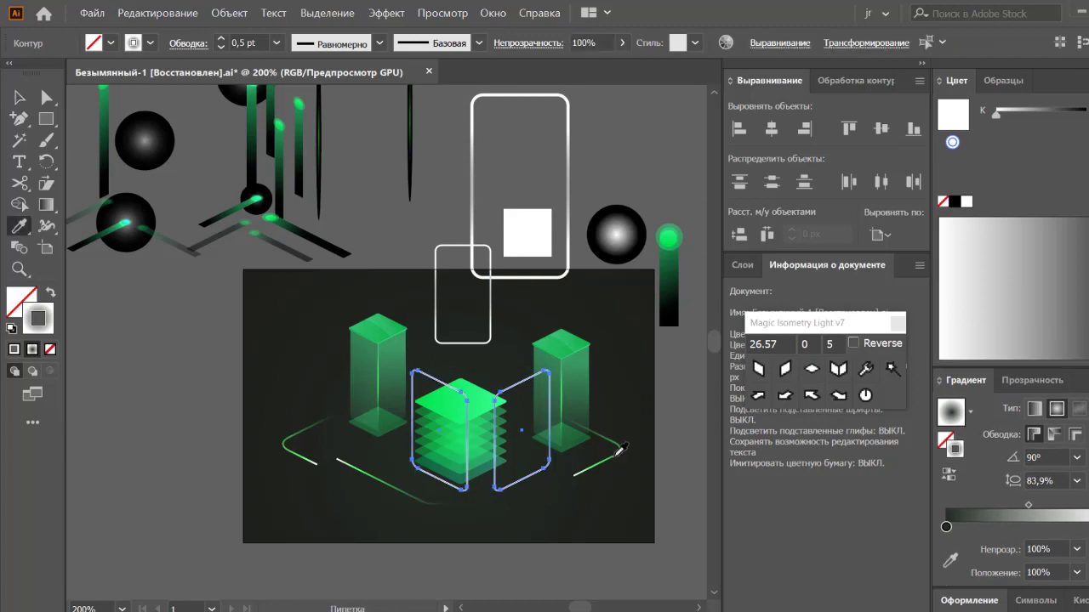
key(ctrl+z)
Give both frames a white-to-green gradient stroke and nudge them together at the cube's front edge.
click(534, 478)
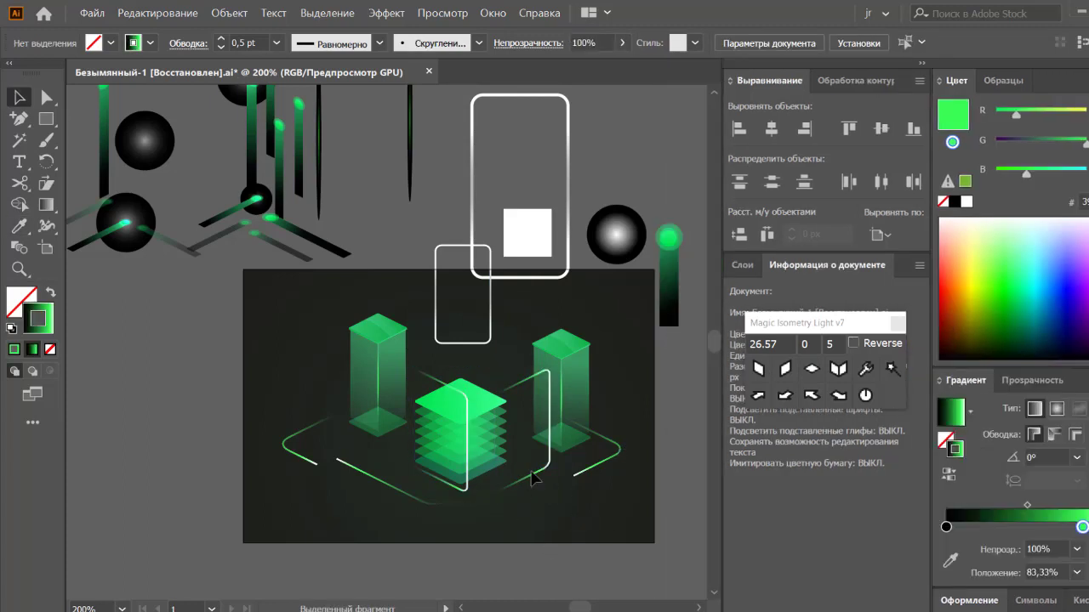
click(548, 537)
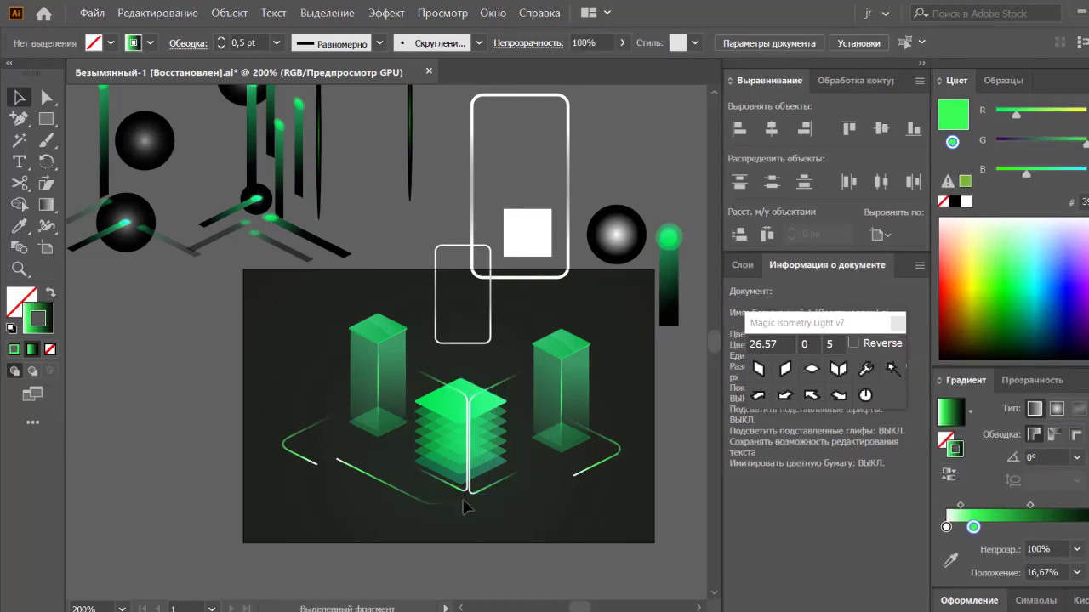
scroll(467, 507, up, 2)
scroll(493, 473, up, 2)
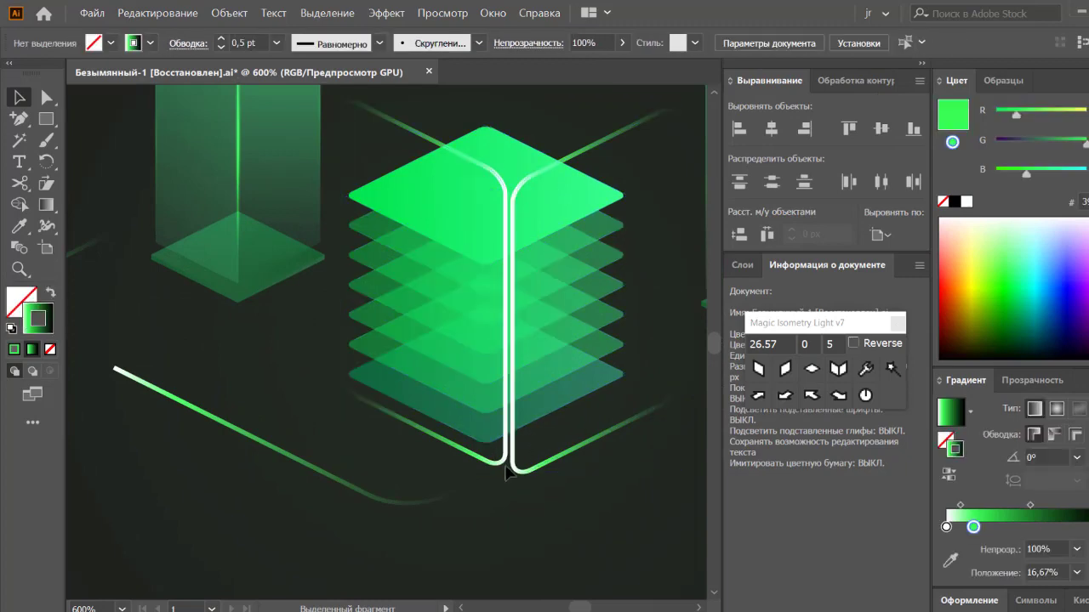
click(493, 471)
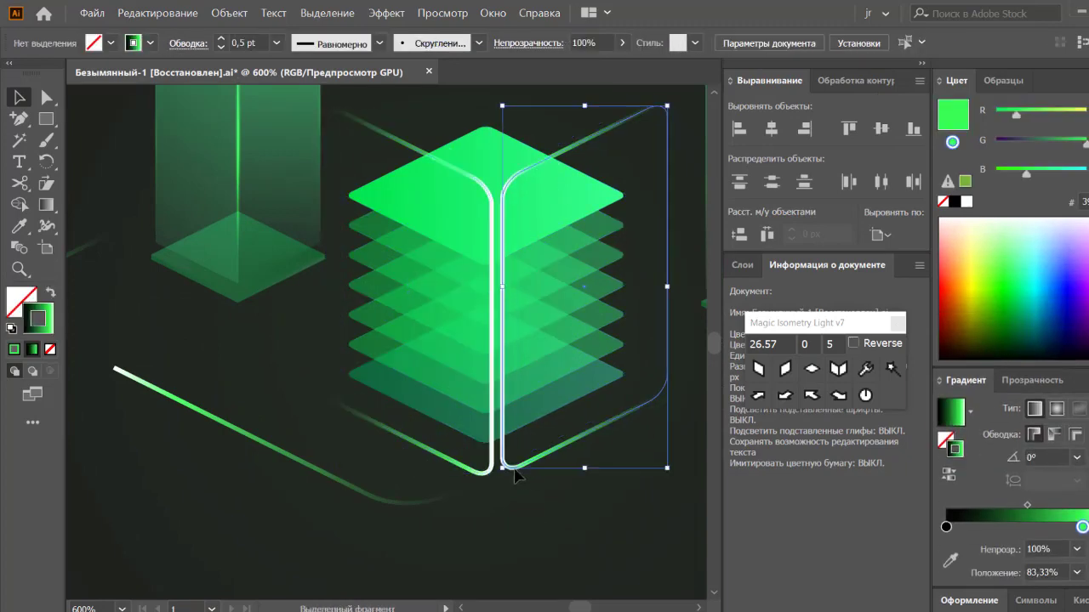
shift+click(511, 476)
click(561, 537)
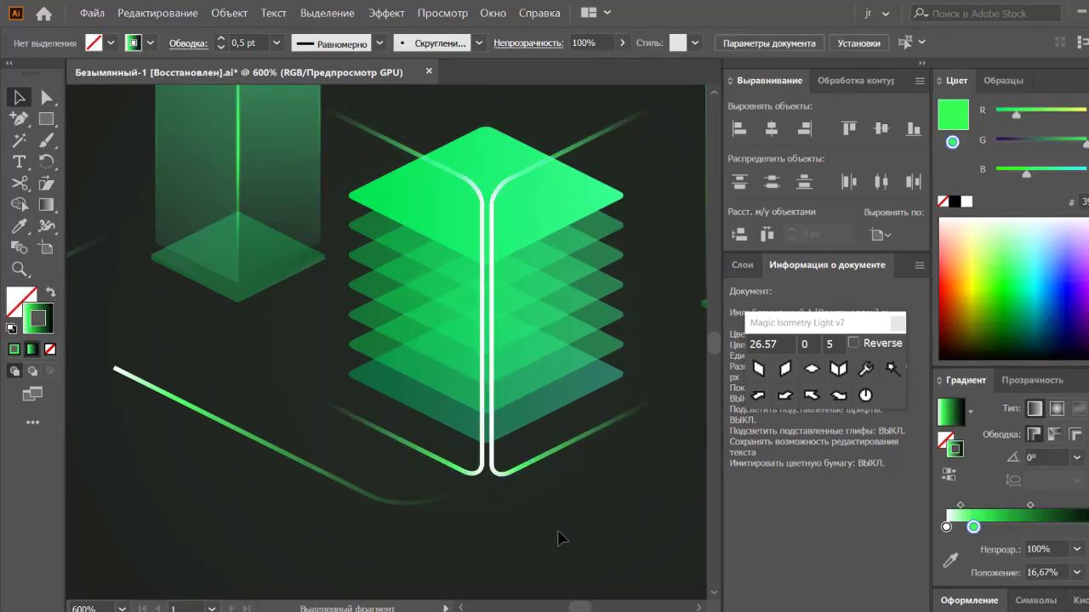
scroll(549, 521, down, 3)
click(432, 470)
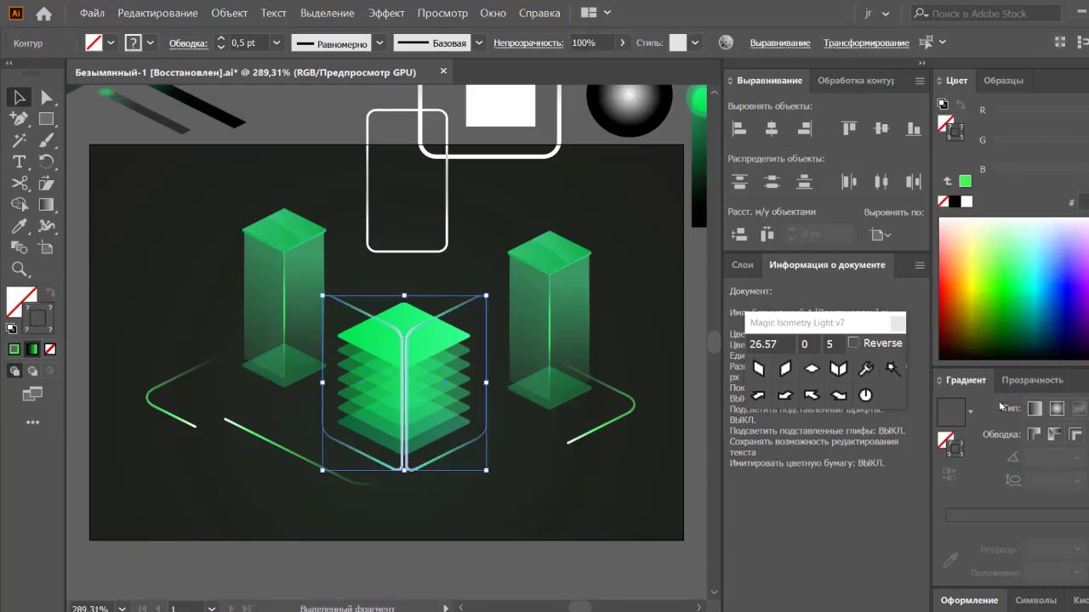
Remove the panels' stroke and fill them with a diagonally angled green gradient.
click(943, 202)
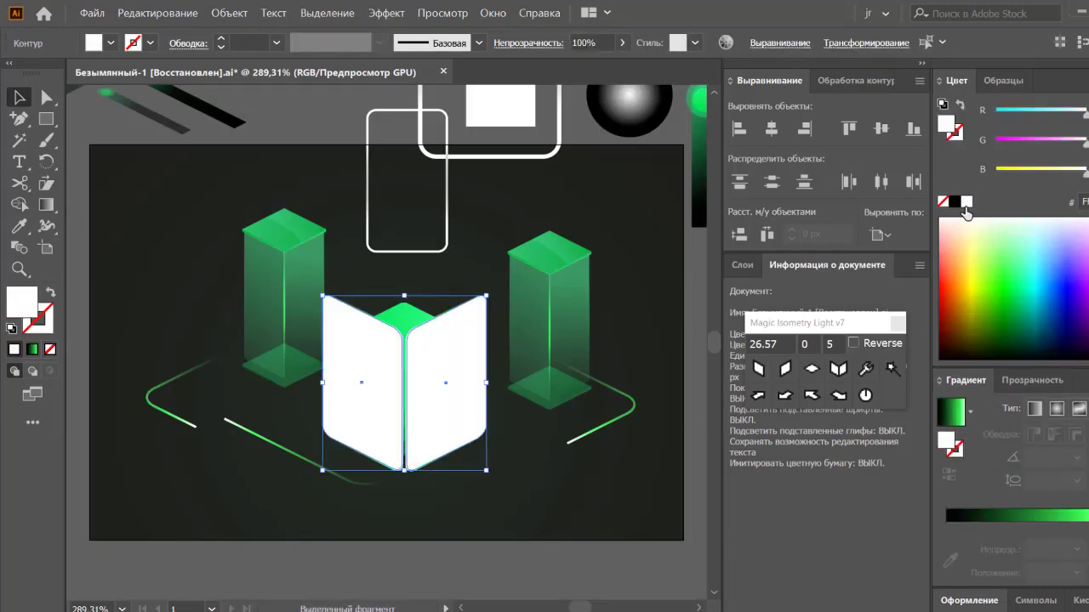
click(950, 412)
key(a)
click(455, 415)
key(g)
drag(464, 286, 363, 391)
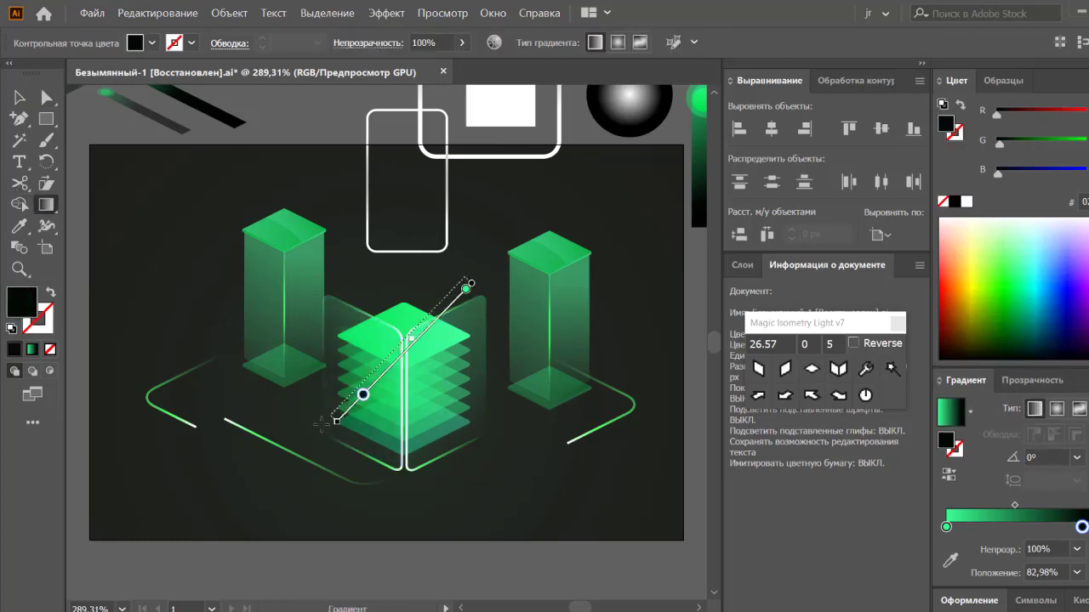
key(v)
click(513, 517)
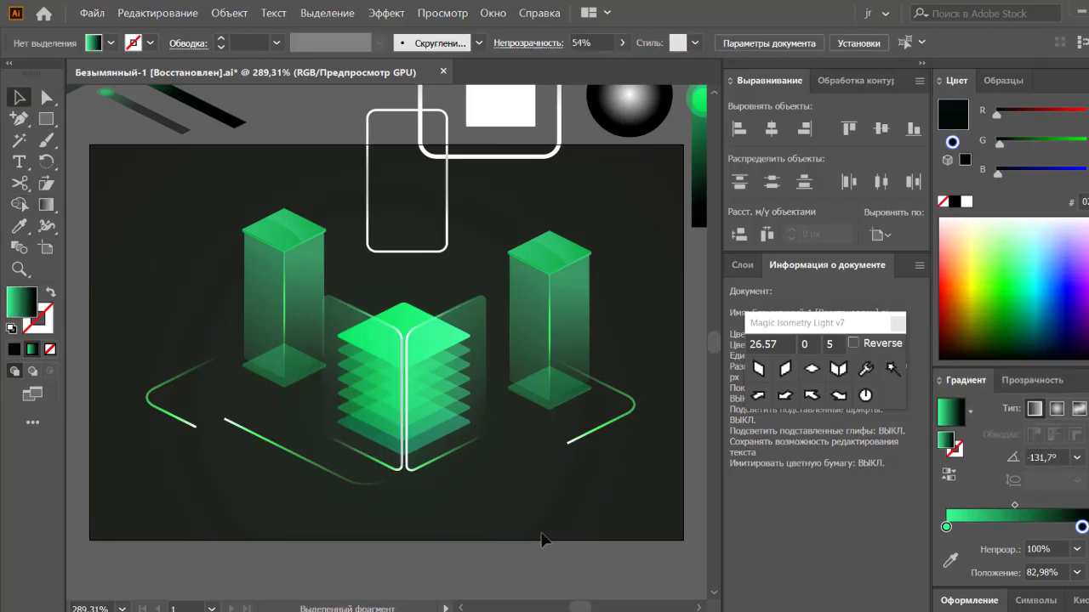
Resize the central stacked cube and turn a copied white square into an isometric rhombus.
click(408, 312)
click(421, 281)
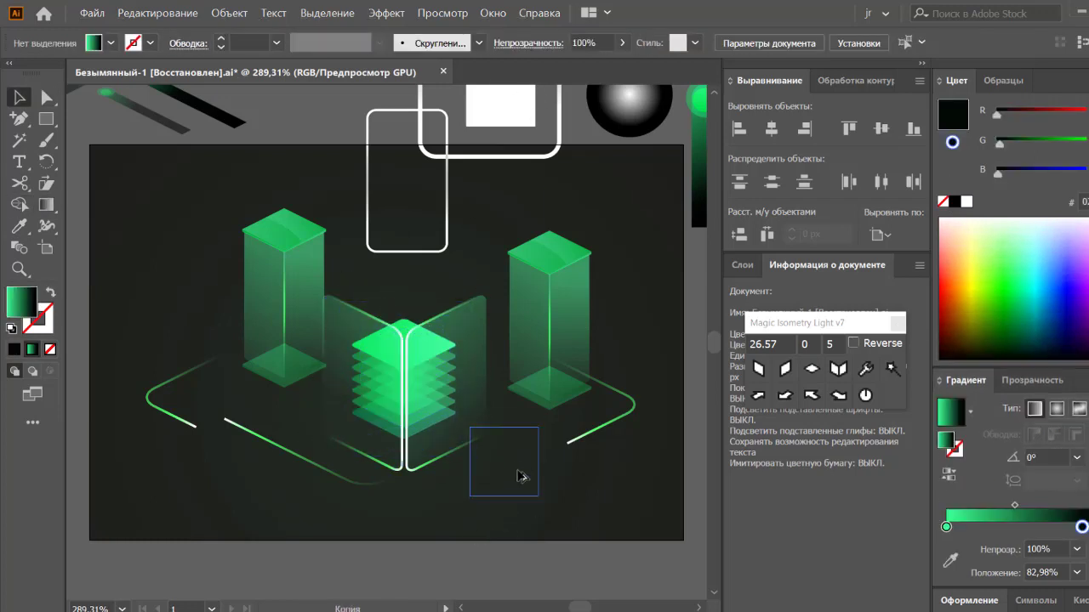
drag(521, 476, 296, 127)
click(811, 369)
Move the cube's top layer down as a 40% opacity base plate under the central stack.
click(536, 251)
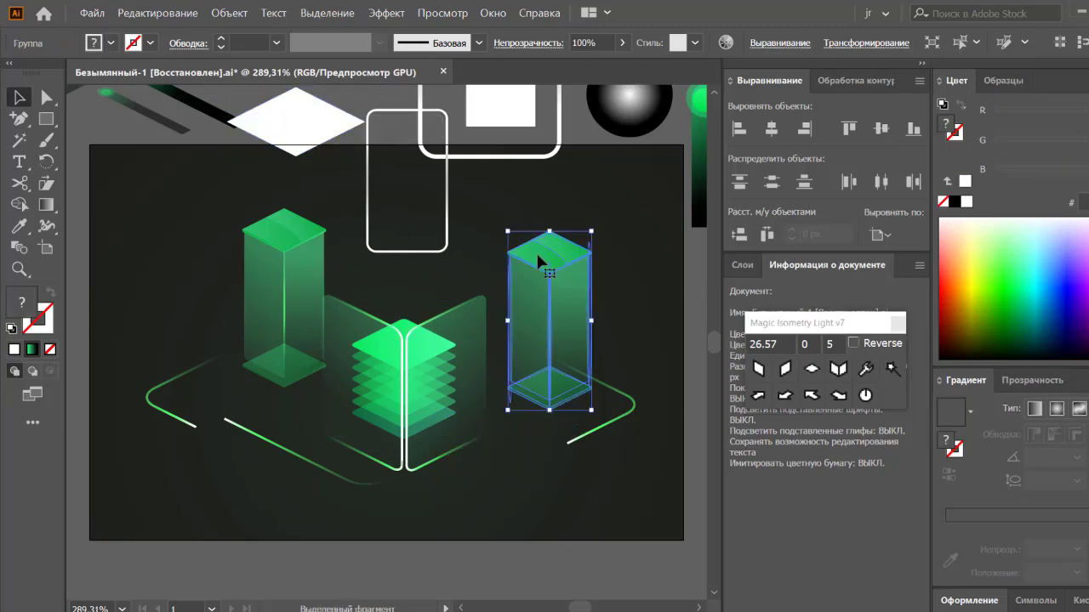
right_click(535, 251)
click(607, 357)
double_click(536, 494)
click(388, 362)
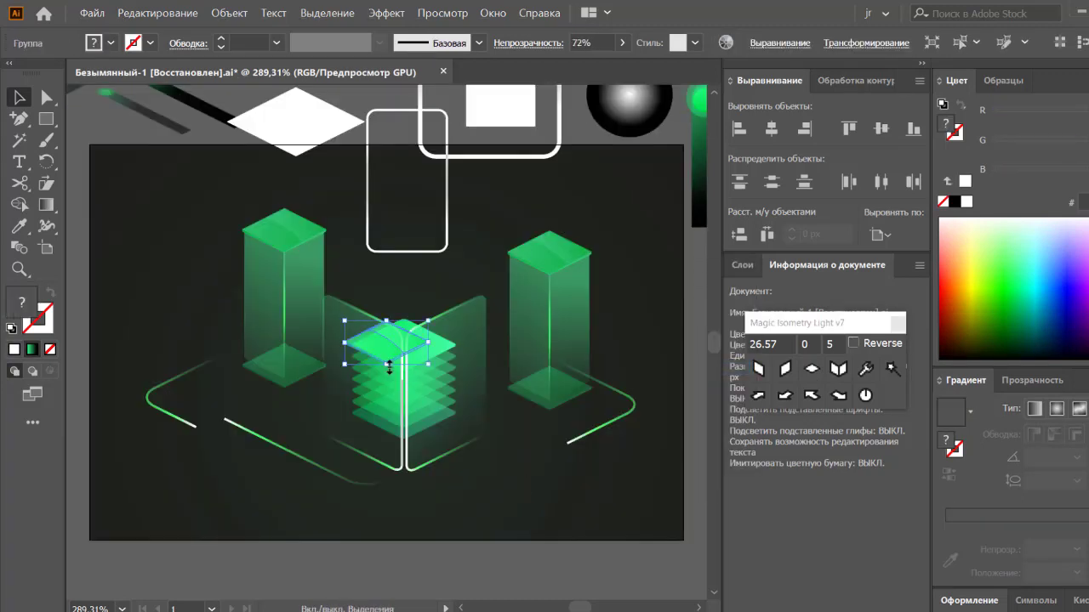
drag(405, 459, 406, 460)
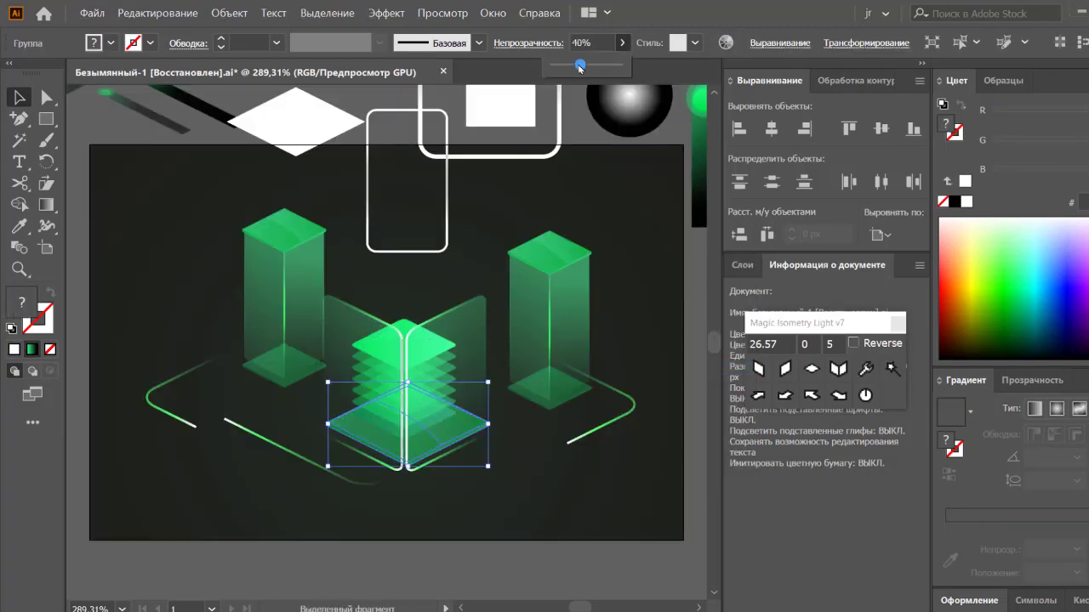
click(510, 529)
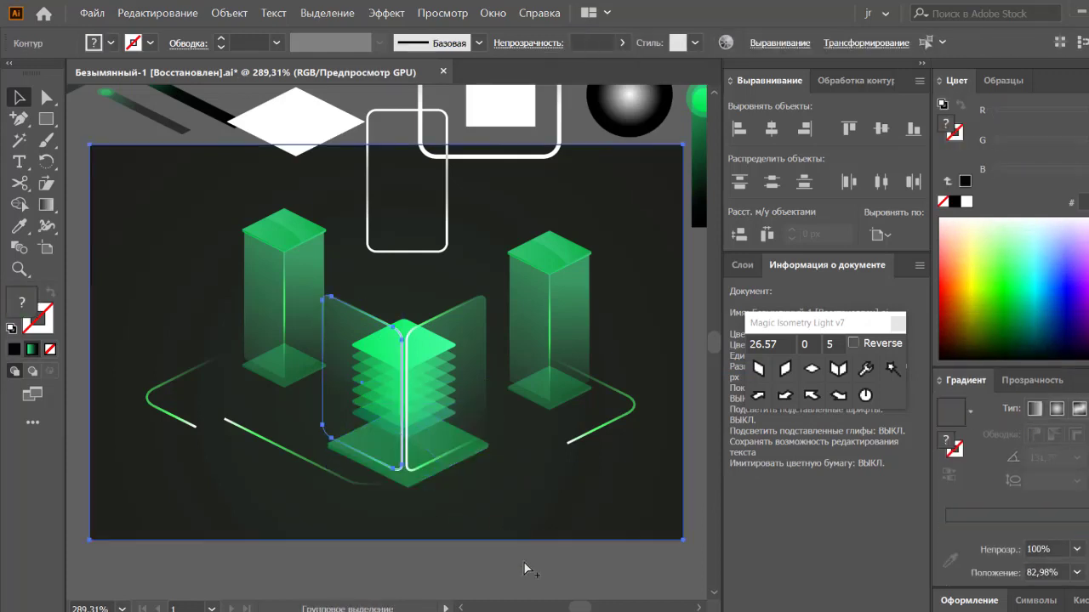
key(ctrl+shift+a)
Shift the bottom-left floor line and place a 6% opacity copy of the left box below it.
right_click(309, 463)
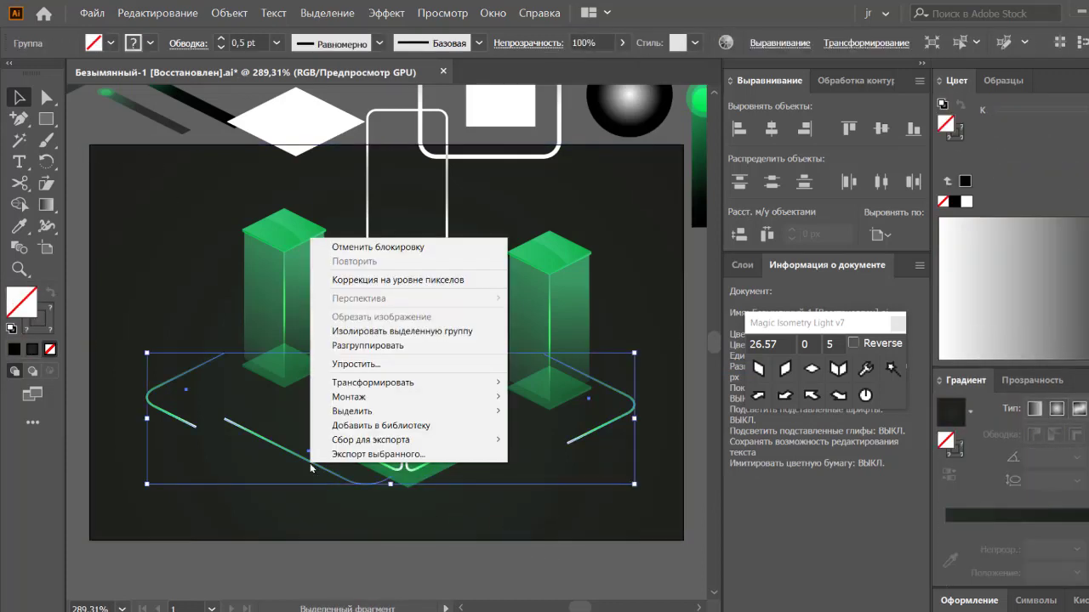
key(Escape)
drag(309, 463, 347, 480)
click(425, 523)
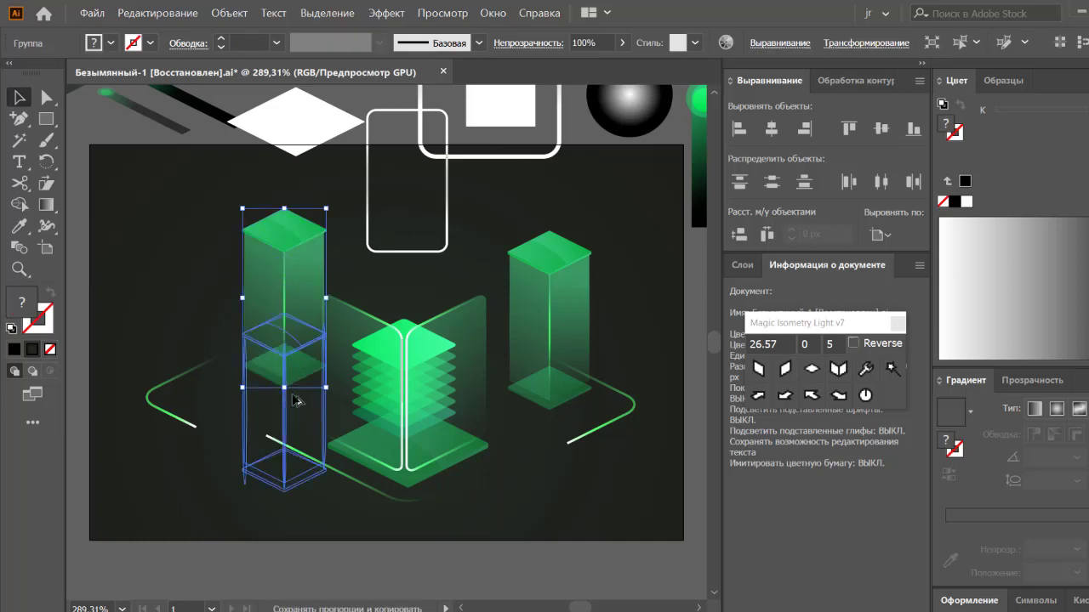
click(296, 367)
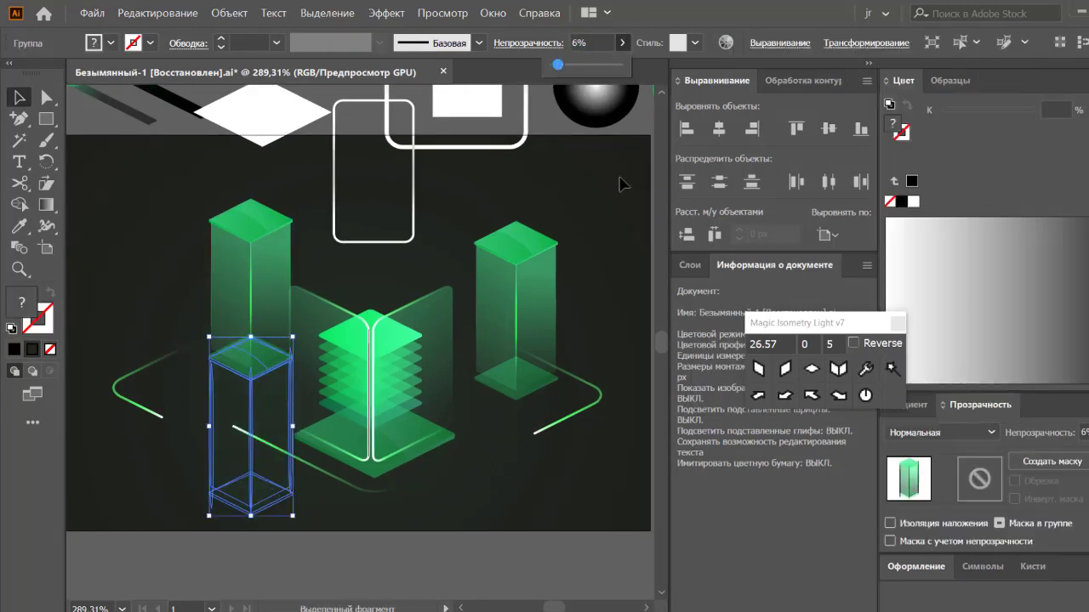
drag(262, 484, 521, 504)
scroll(641, 513, down, 1)
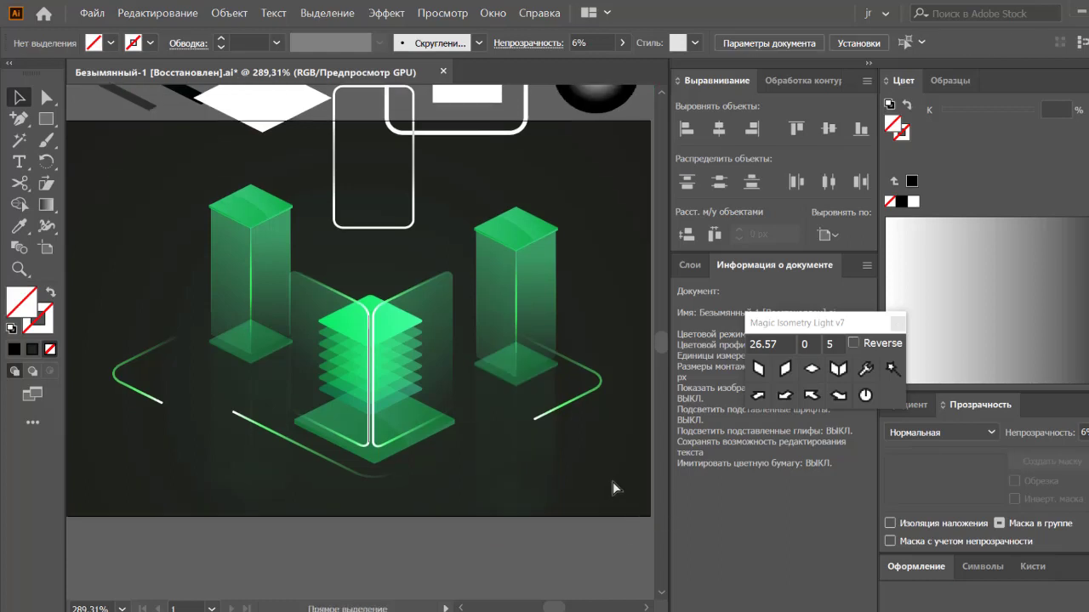
Bring in a radial glow circle, tighten it into a bright point, and copy it to a line end.
scroll(629, 455, up, 3)
key(ctrl+z)
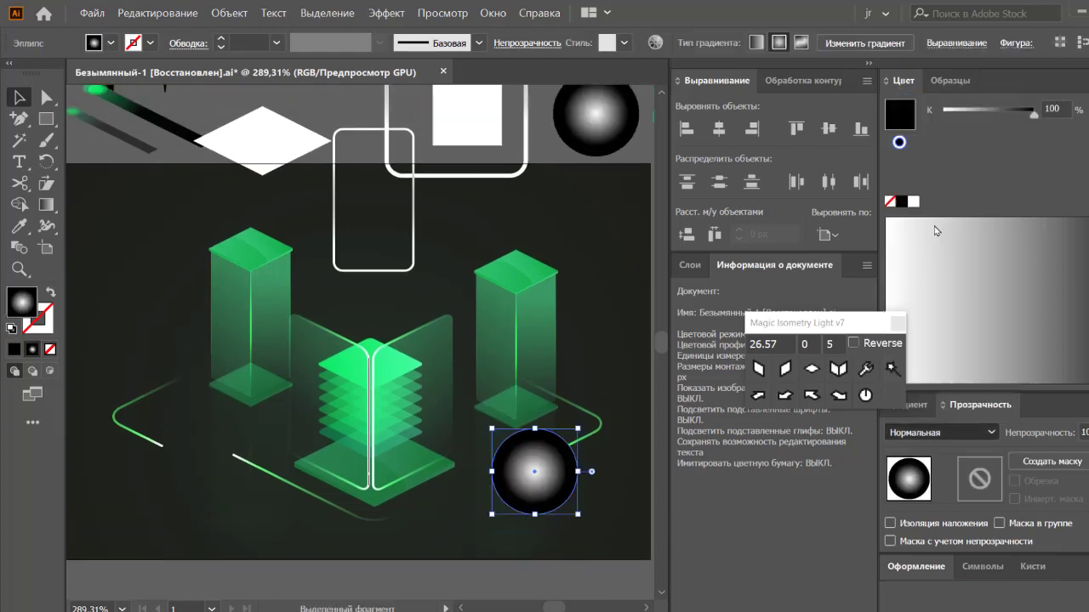
key(ctrl+F9)
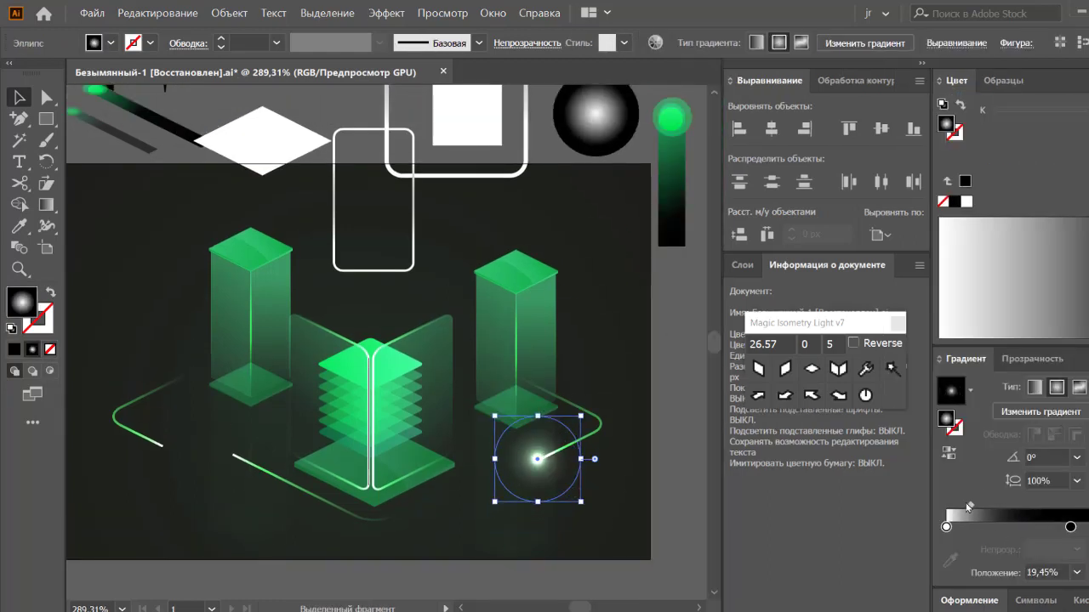
click(687, 570)
click(534, 482)
drag(541, 489, 176, 477)
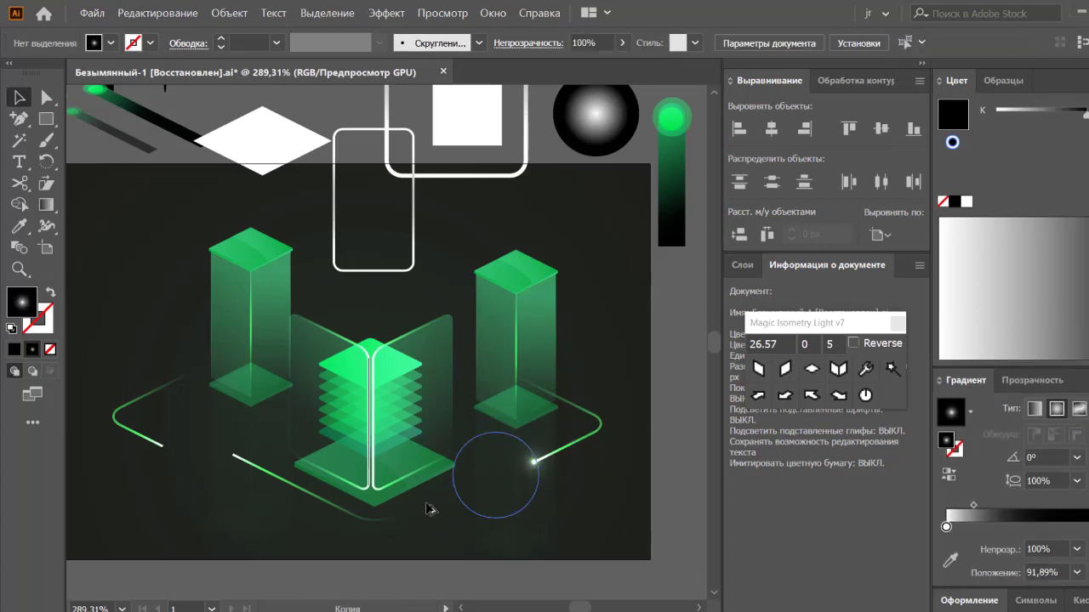
Copy a green glow streak from off the artboard onto a floor line end.
scroll(199, 569, left, 1)
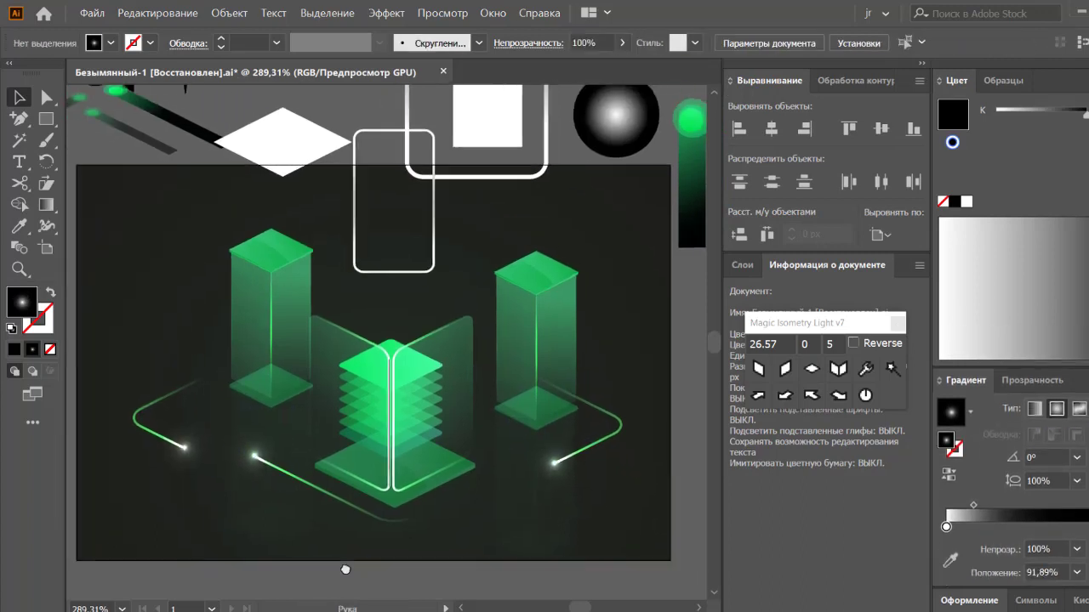
scroll(347, 569, up, 5)
click(485, 285)
scroll(485, 285, up, 2)
click(316, 462)
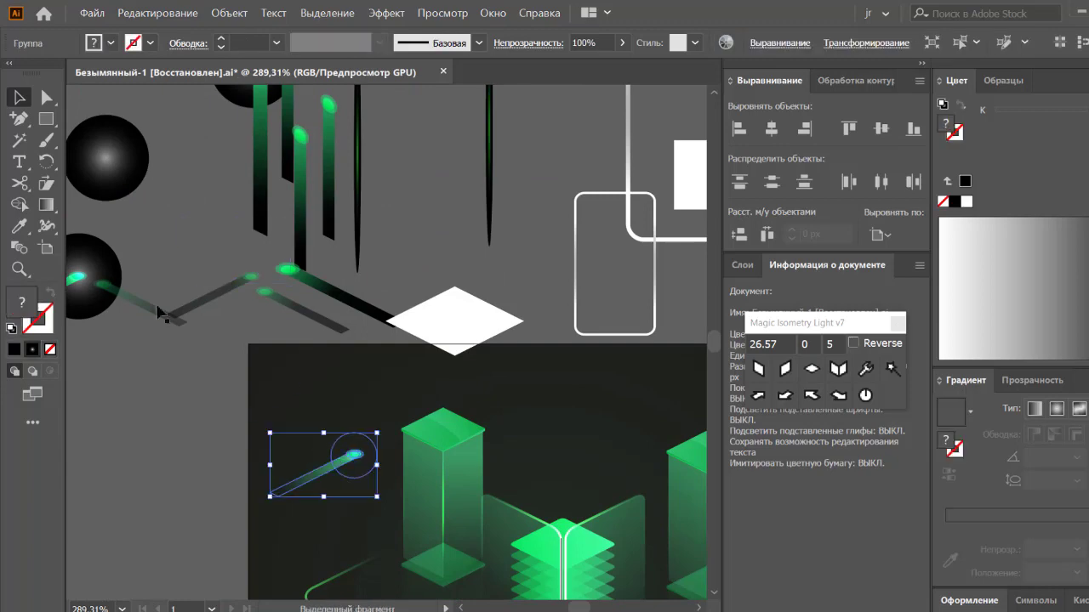
scroll(208, 267, down, 5)
drag(209, 266, 666, 436)
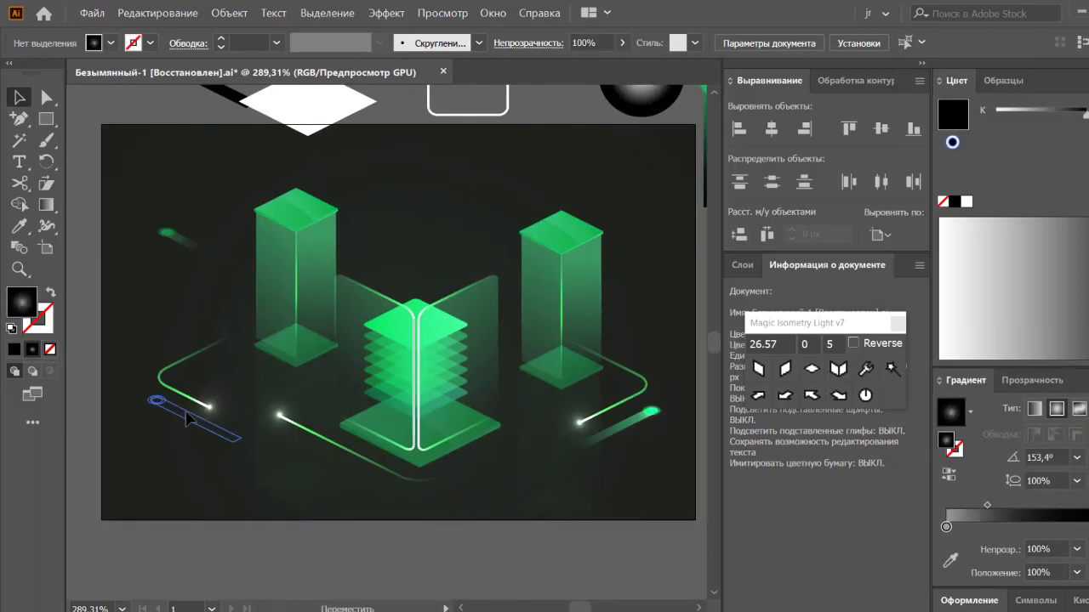
Check the vertical glow streaks on the right and left columns, then pan to empty canvas above.
mouse_move(343, 244)
mouse_down()
mouse_move(554, 508)
mouse_move(350, 256)
mouse_up()
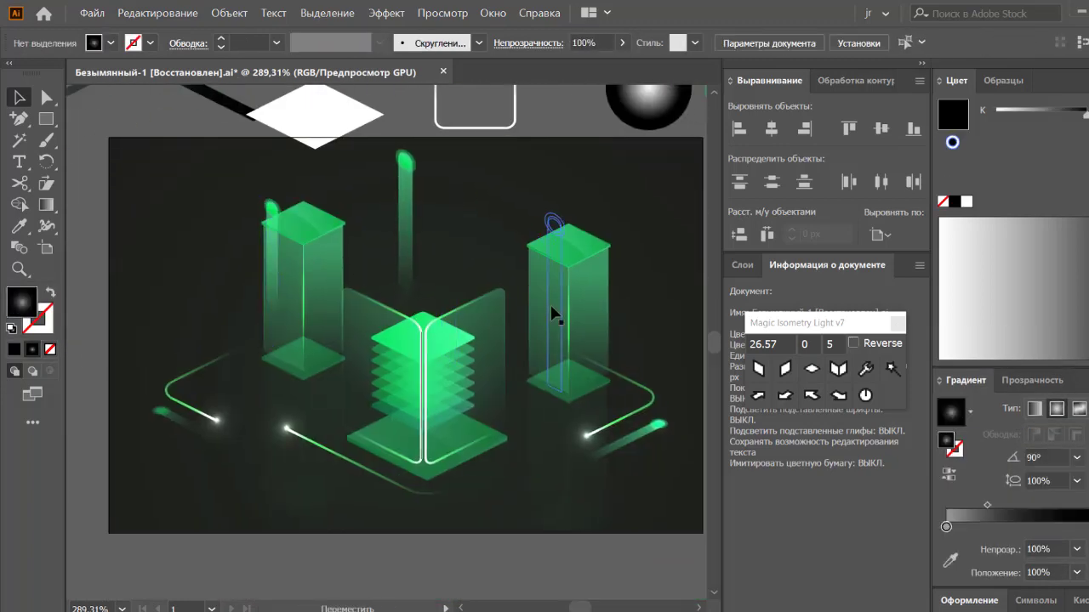
click(640, 234)
click(592, 223)
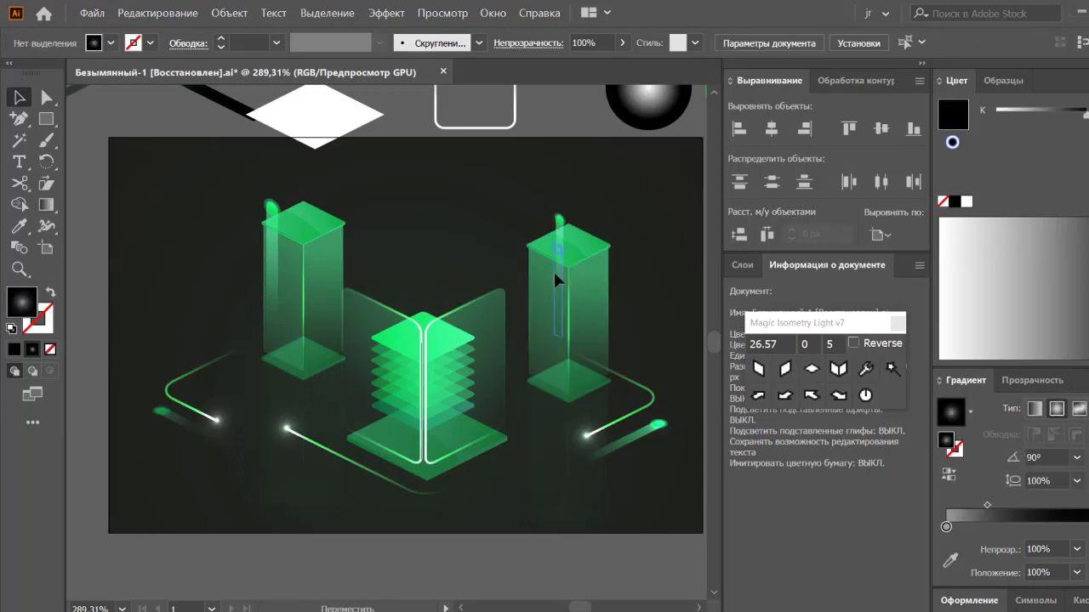
click(272, 202)
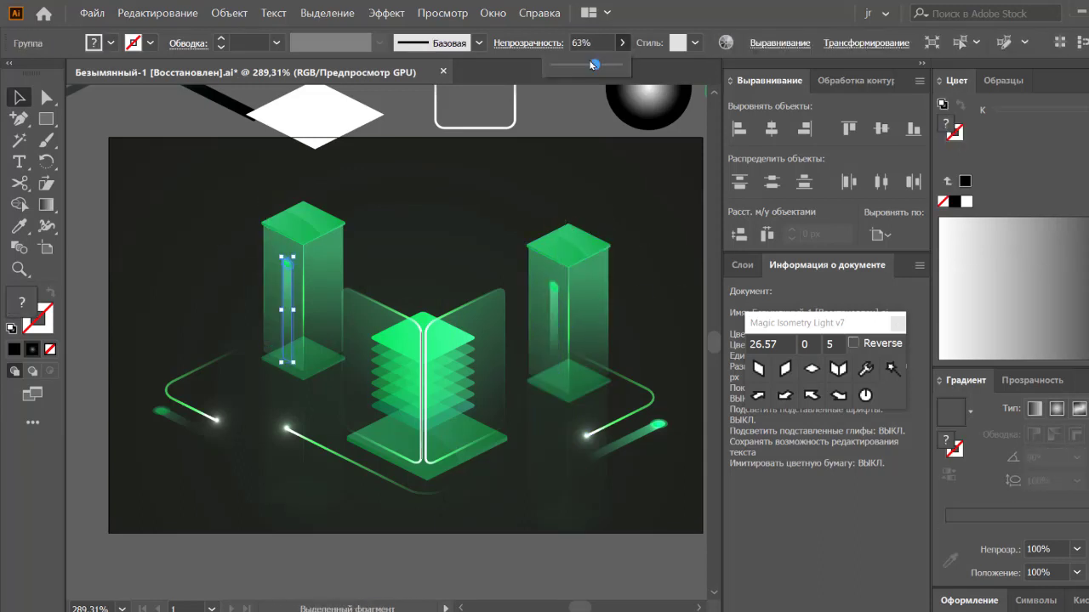
scroll(284, 312, up, 5)
scroll(284, 311, left, 3)
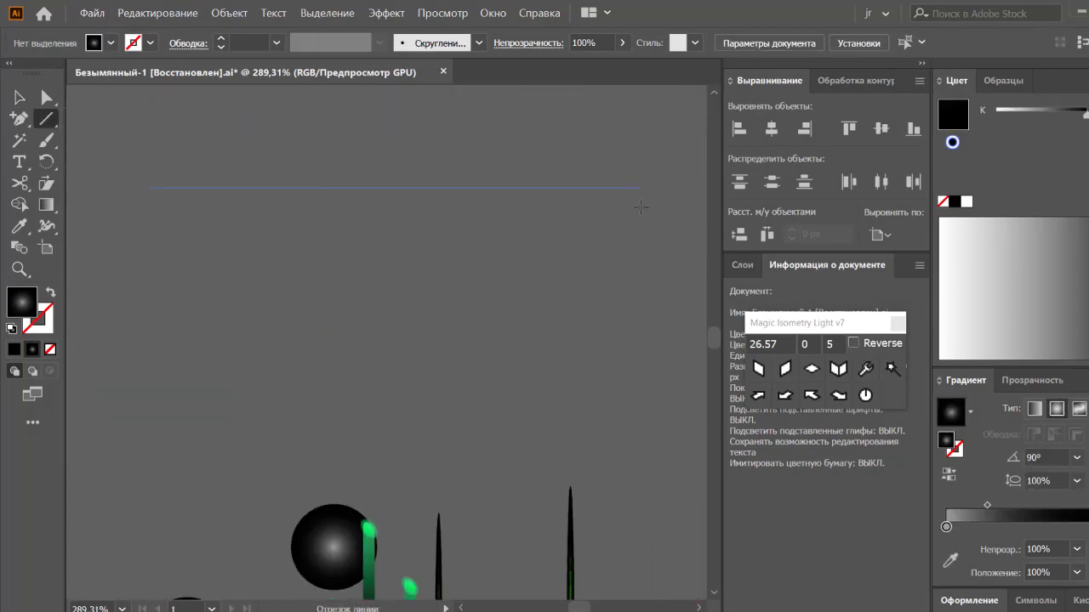
Make the lines 0,5 pt and move the horizontal line group onto the dark scene.
click(277, 42)
click(289, 82)
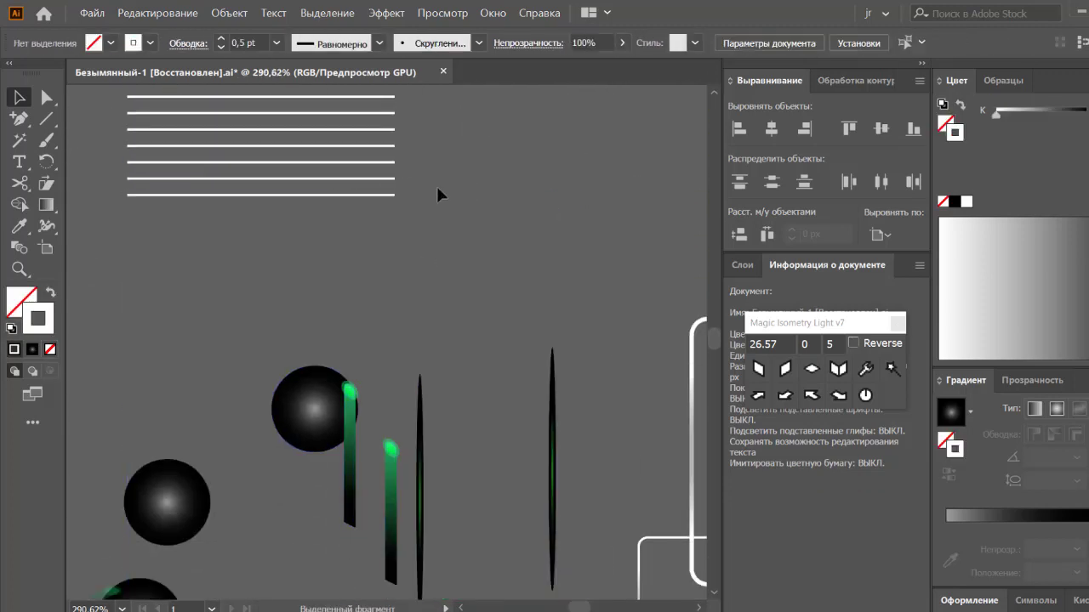
drag(323, 290, 369, 214)
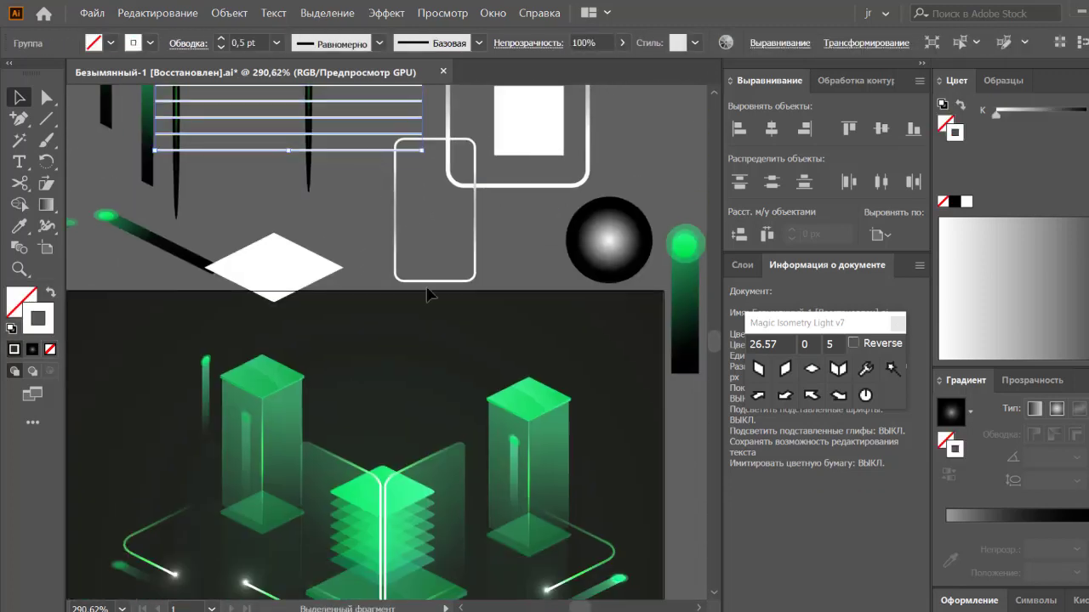
click(415, 219)
drag(335, 158, 359, 279)
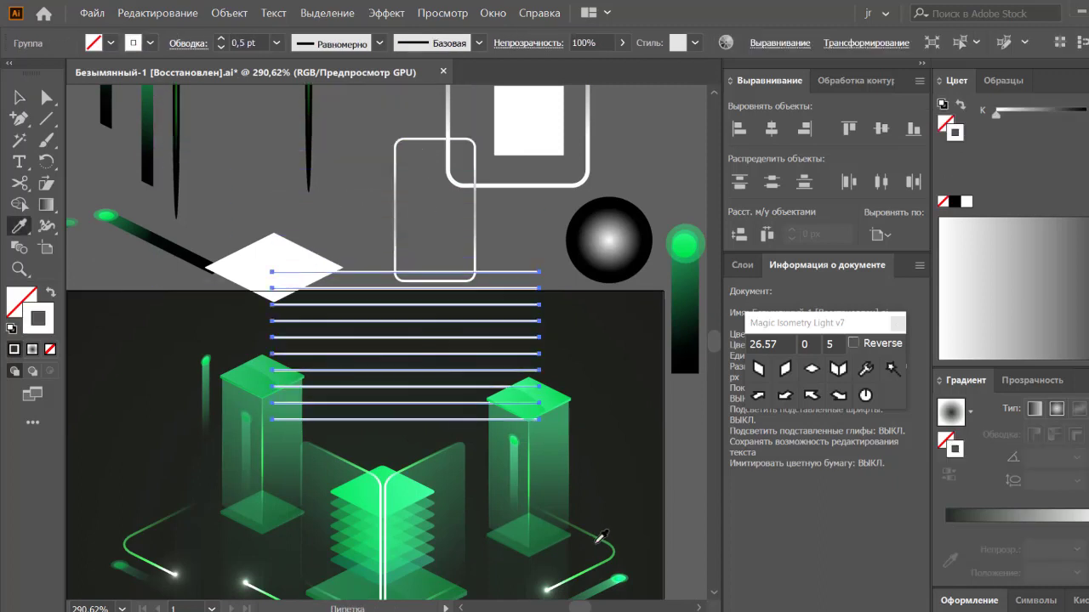
click(346, 245)
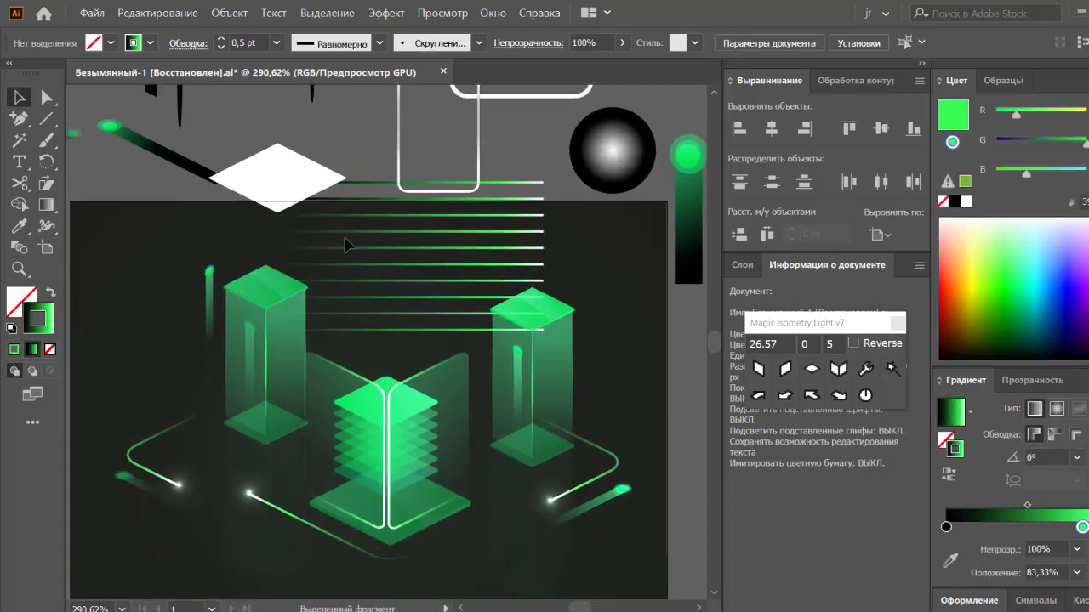
Skew the line group into an isometric slant with Magic Isometry and adjust its opacity.
click(328, 230)
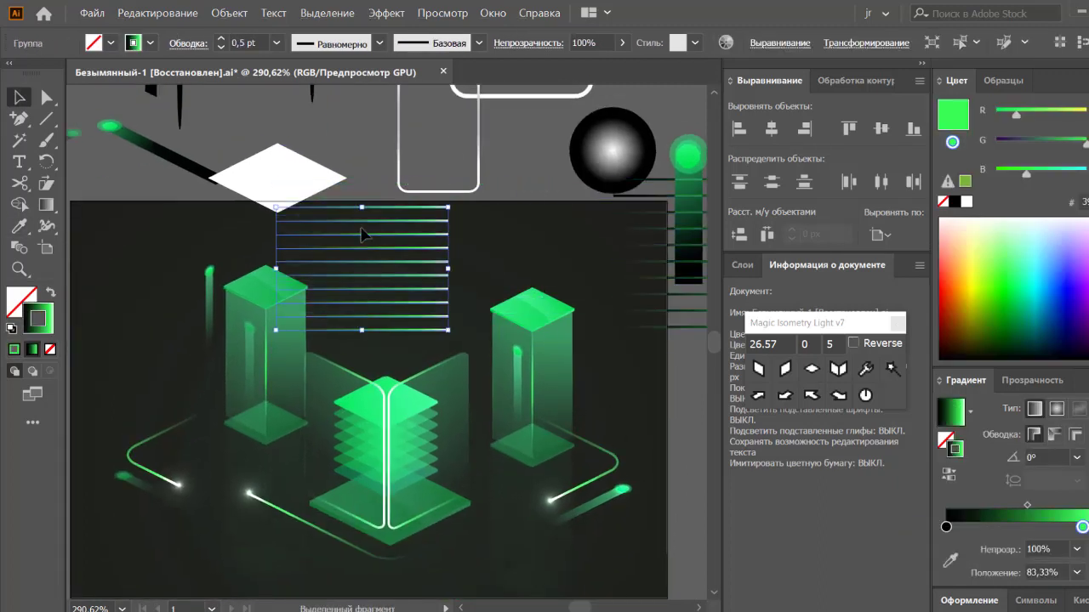
click(759, 367)
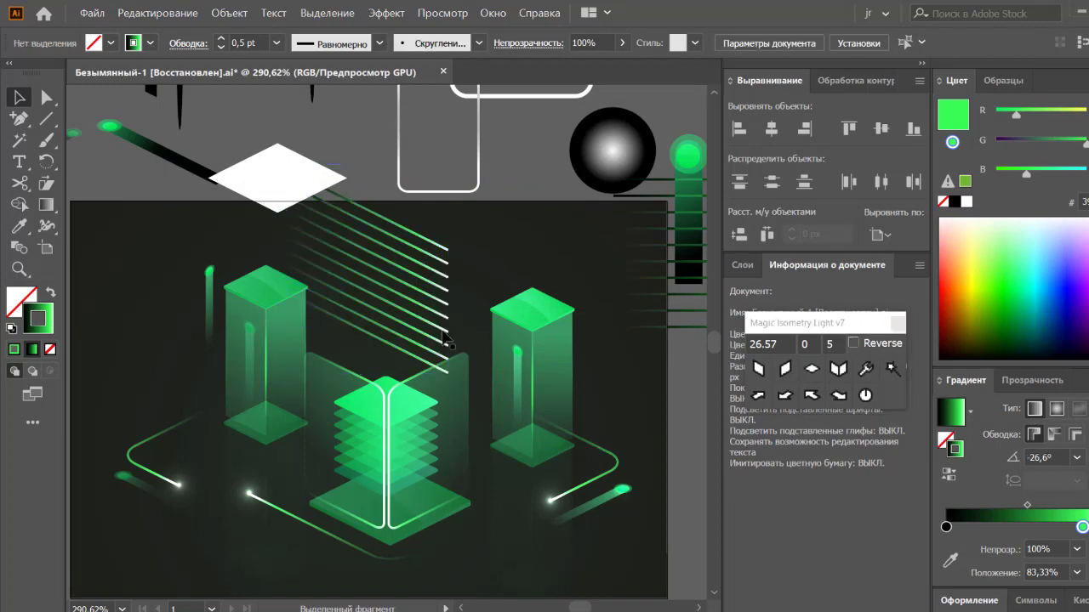
click(596, 390)
click(622, 43)
Fade the slanted lines and shift them left toward the left box.
scroll(572, 244, down, 1)
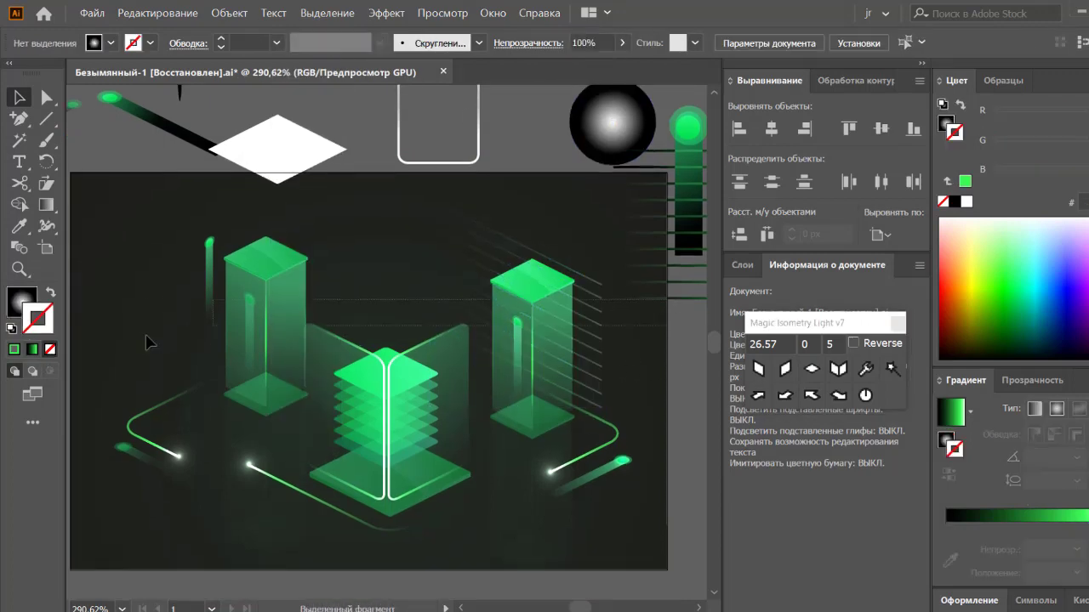
click(616, 247)
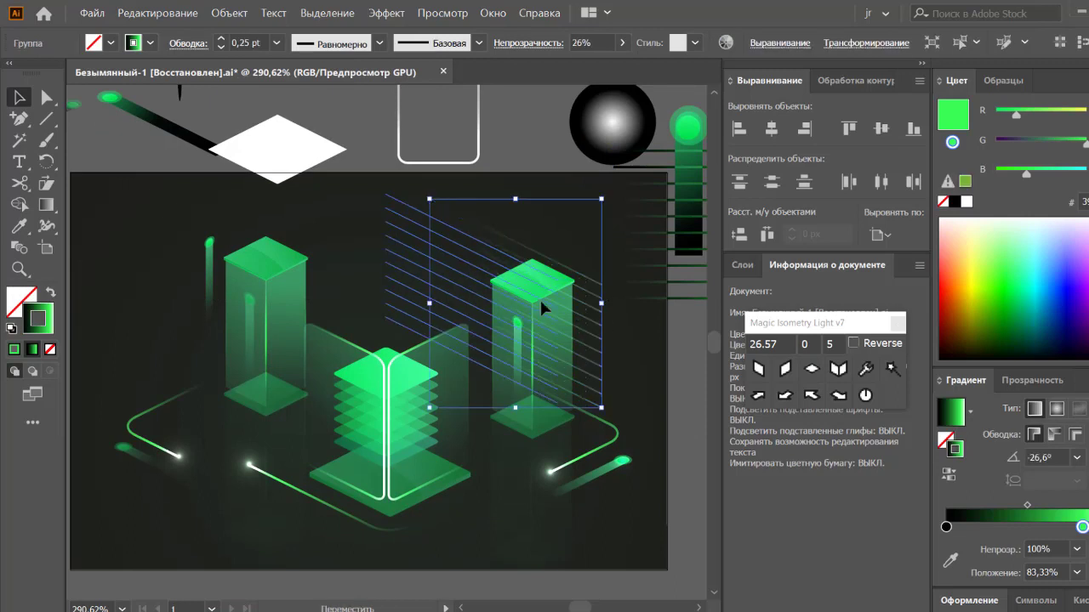
drag(539, 296, 437, 301)
click(606, 337)
click(346, 386)
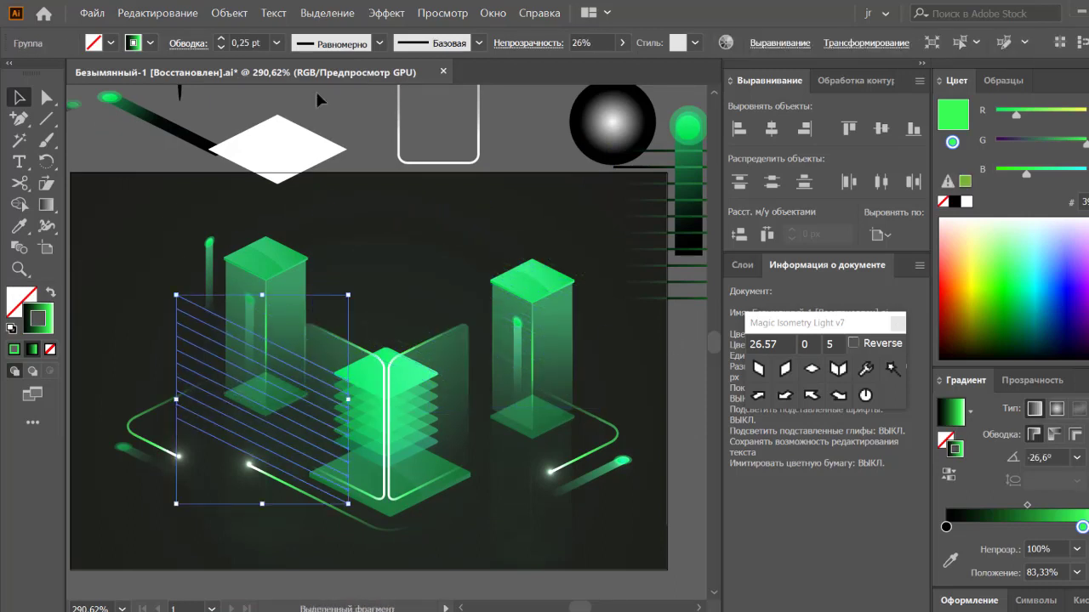
click(316, 91)
click(220, 316)
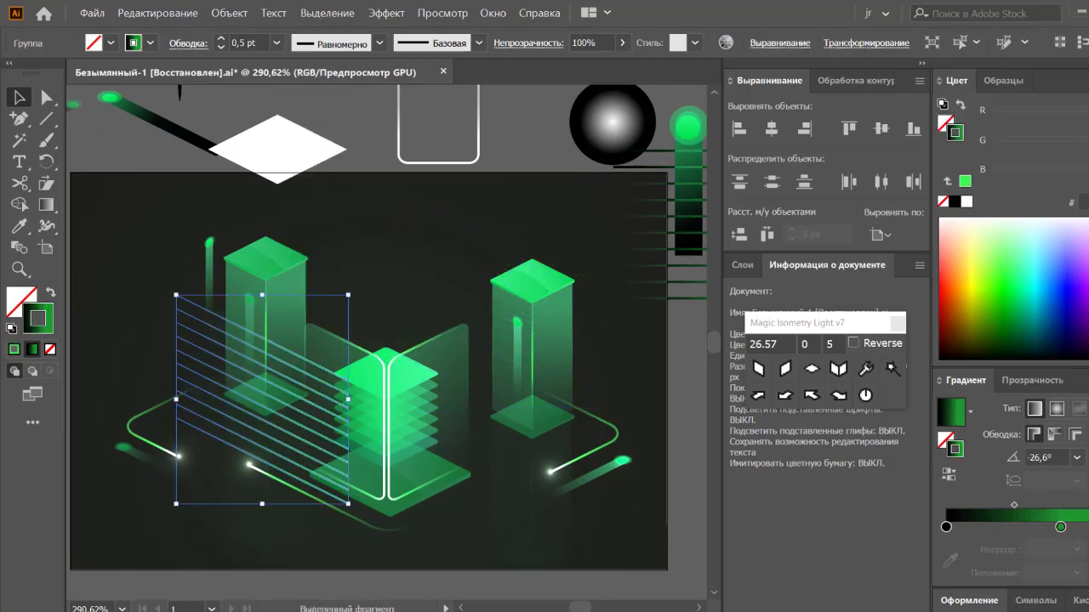
click(699, 491)
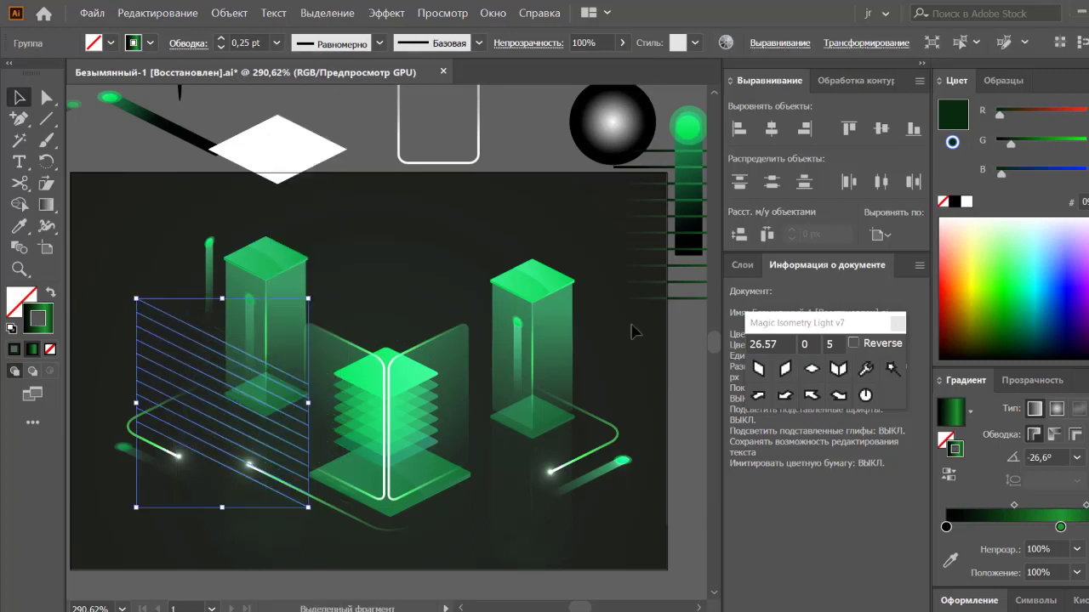
Slant another horizontal line group at 26.6° rising rightward and move it onto the floor.
click(487, 292)
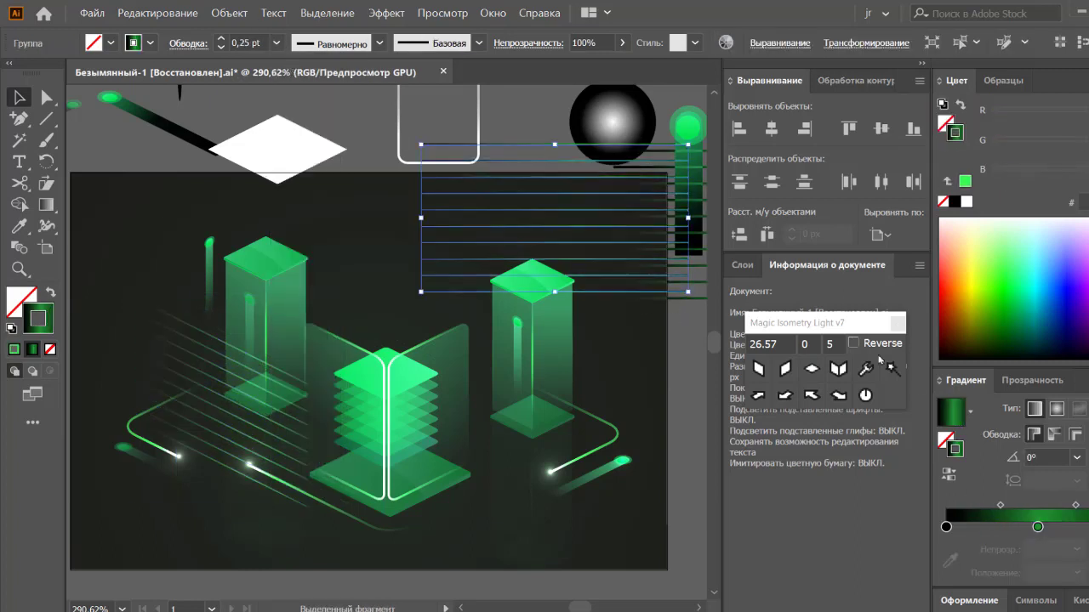
click(785, 367)
mouse_move(593, 290)
mouse_down()
mouse_move(240, 340)
mouse_move(300, 361)
mouse_up()
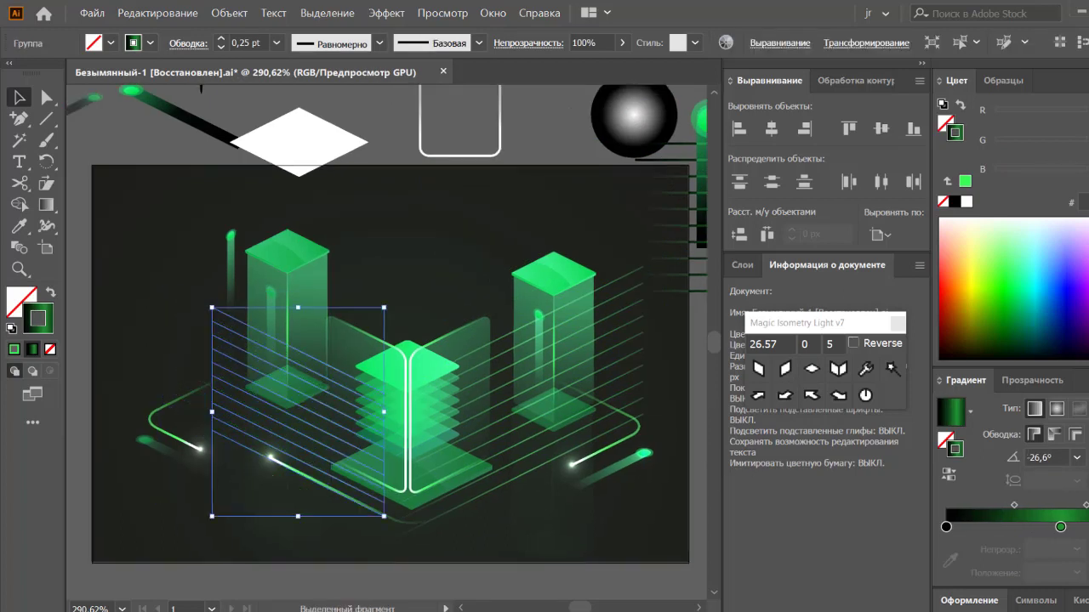
scroll(680, 553, down, 1)
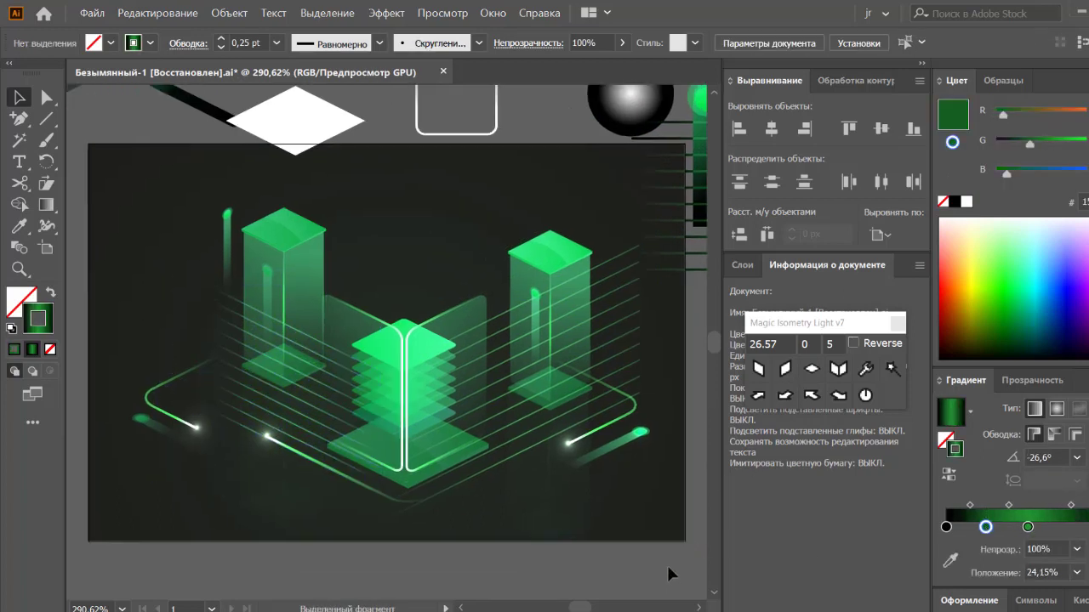
click(404, 320)
Alt-drag a copy of the central stack below the floor and fade it to a faint reflection.
drag(404, 321, 404, 443)
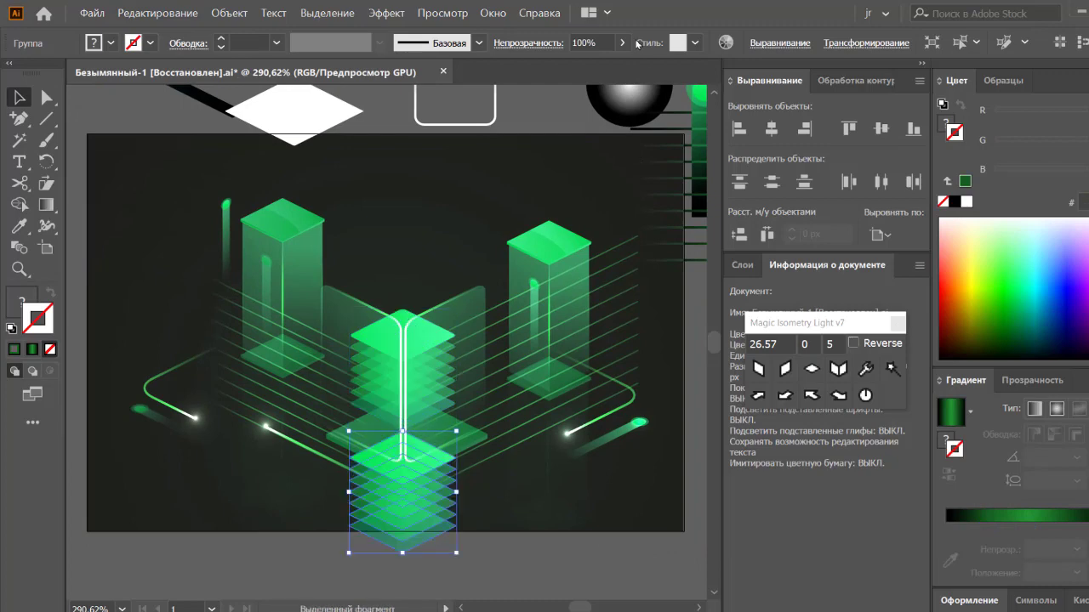
click(510, 574)
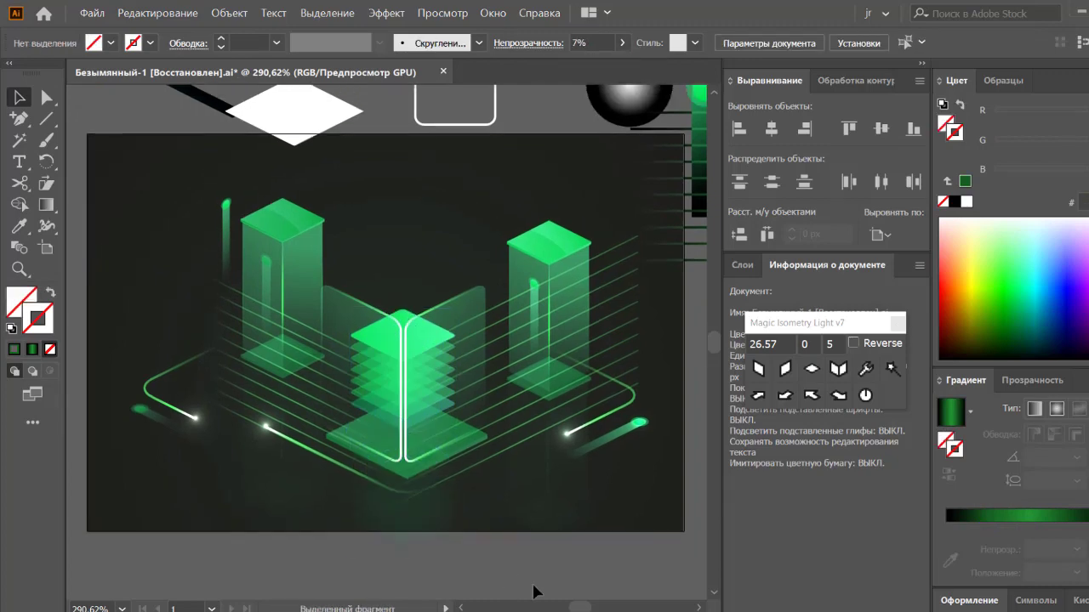
scroll(533, 591, up, 3)
scroll(244, 243, up, 3)
scroll(244, 244, down, 7)
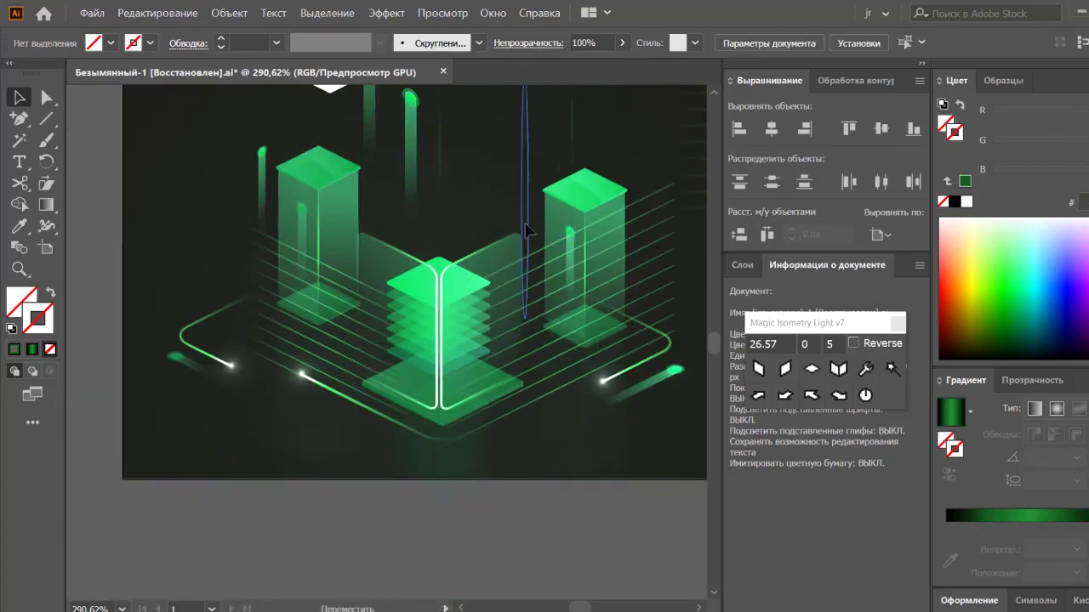
Reposition the tall glowing vertical bars at both sides of the scene.
click(526, 229)
scroll(689, 370, up, 2)
key(ctrl+minus)
click(678, 167)
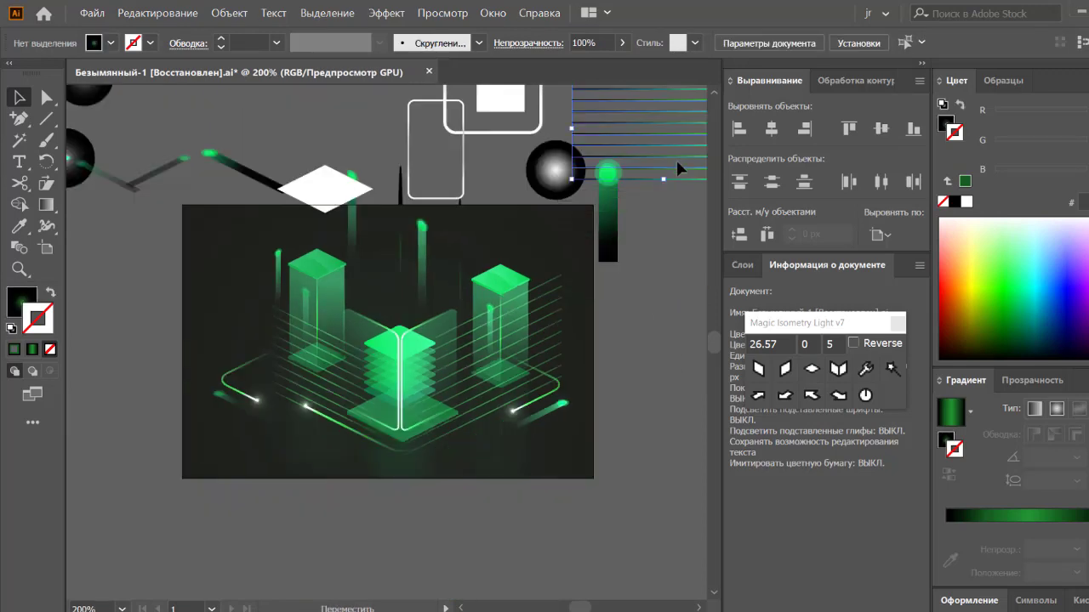
key(ctrl+z)
key(ctrl+z)
key(ctrl+z)
key(ctrl+z)
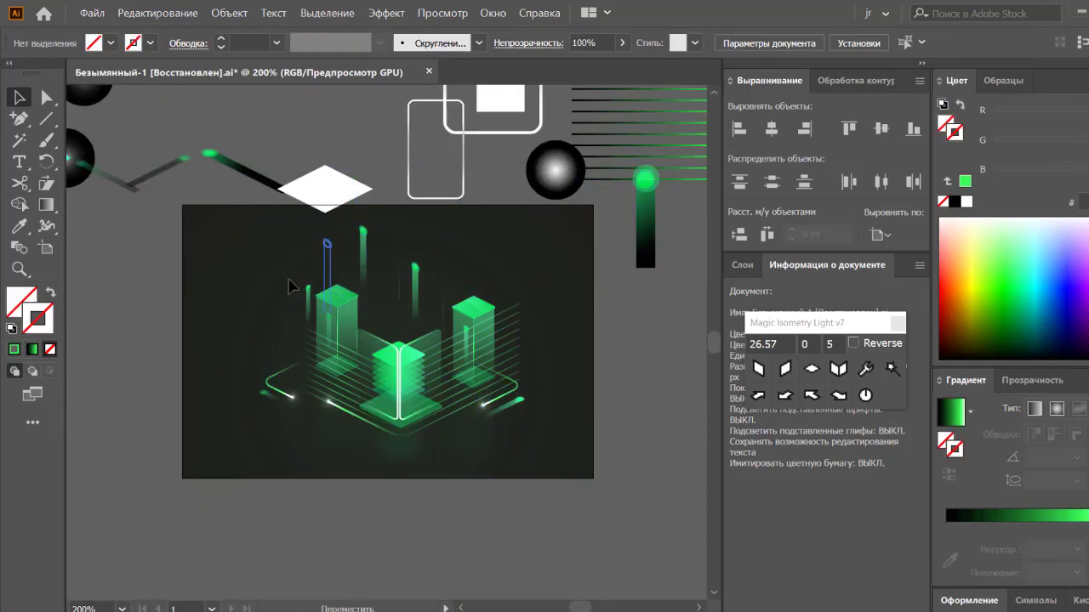
key(ctrl+z)
key(ctrl+z)
key(ctrl+z)
key(ctrl+z)
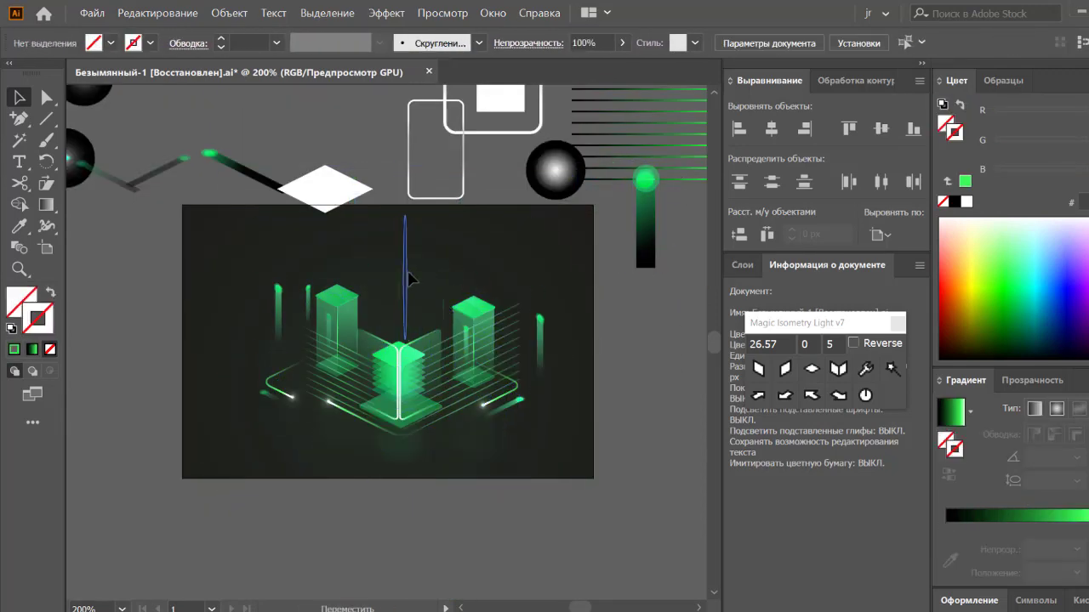
key(ctrl+z)
key(ctrl+z)
key(ctrl+z)
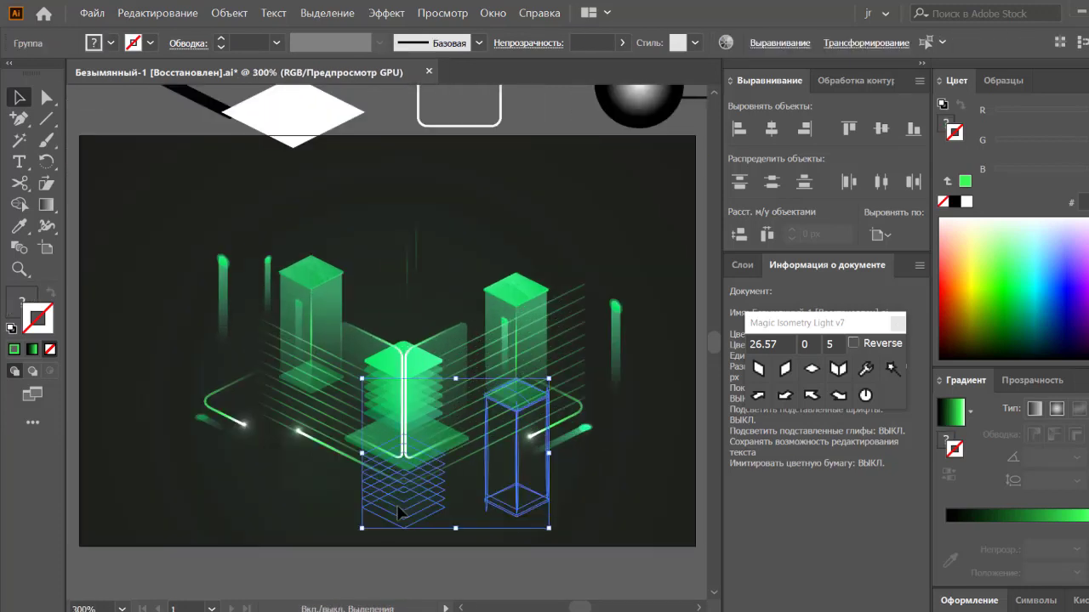
Make a horizontally reflected copy of the right glowing bar with Transform > Reflect.
scroll(510, 340, down, 1)
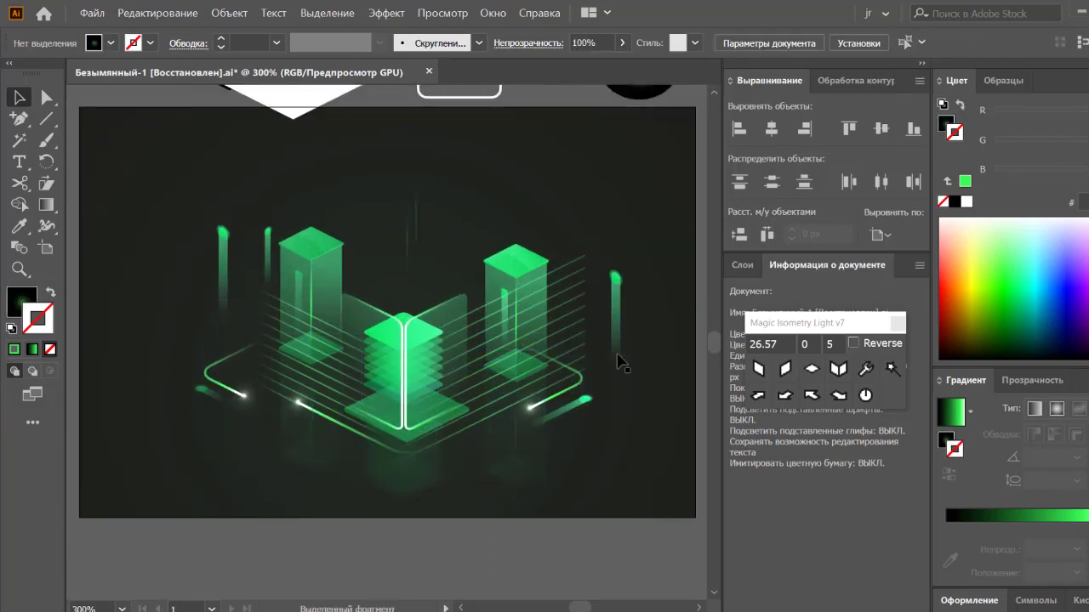
right_click(607, 379)
click(448, 461)
click(627, 202)
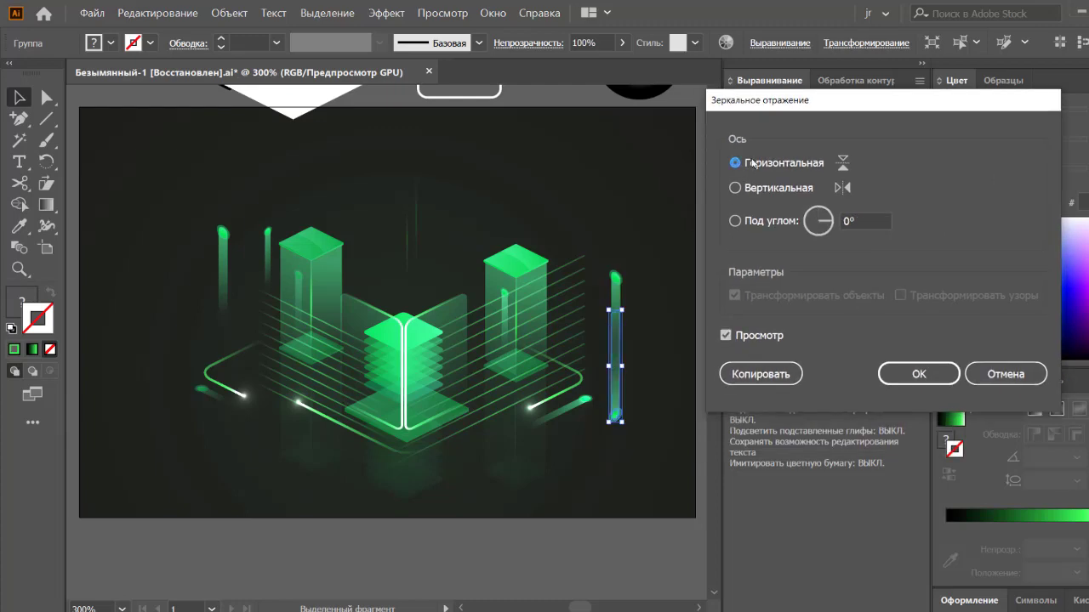
click(654, 413)
click(677, 401)
Reflect a copy of the left bar, turn it upside down and fade it to 9% opacity.
right_click(617, 442)
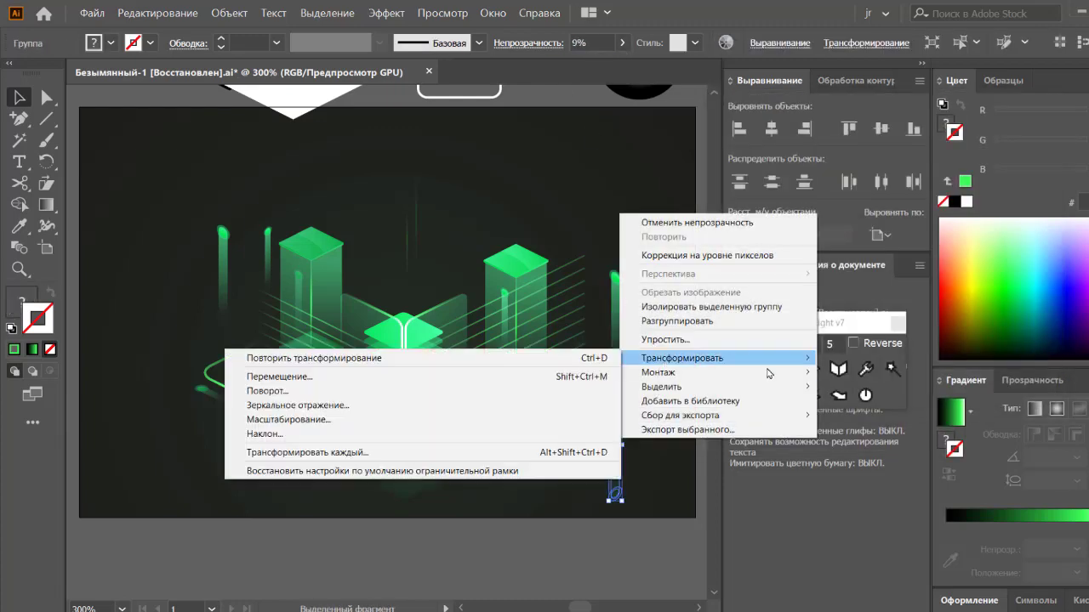
click(292, 404)
click(918, 372)
click(224, 298)
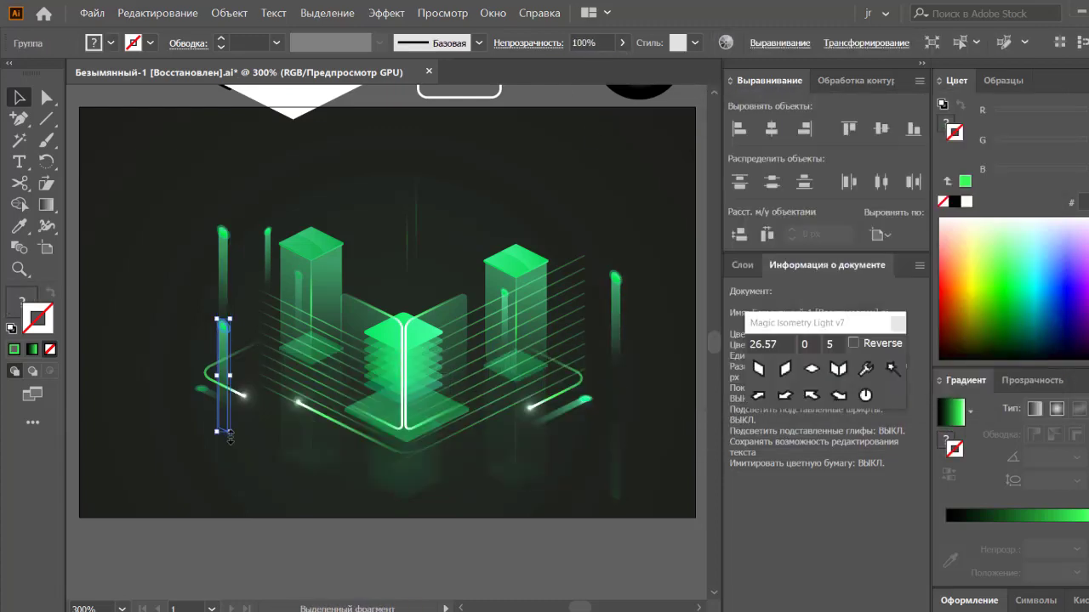
drag(229, 436, 217, 316)
click(225, 450)
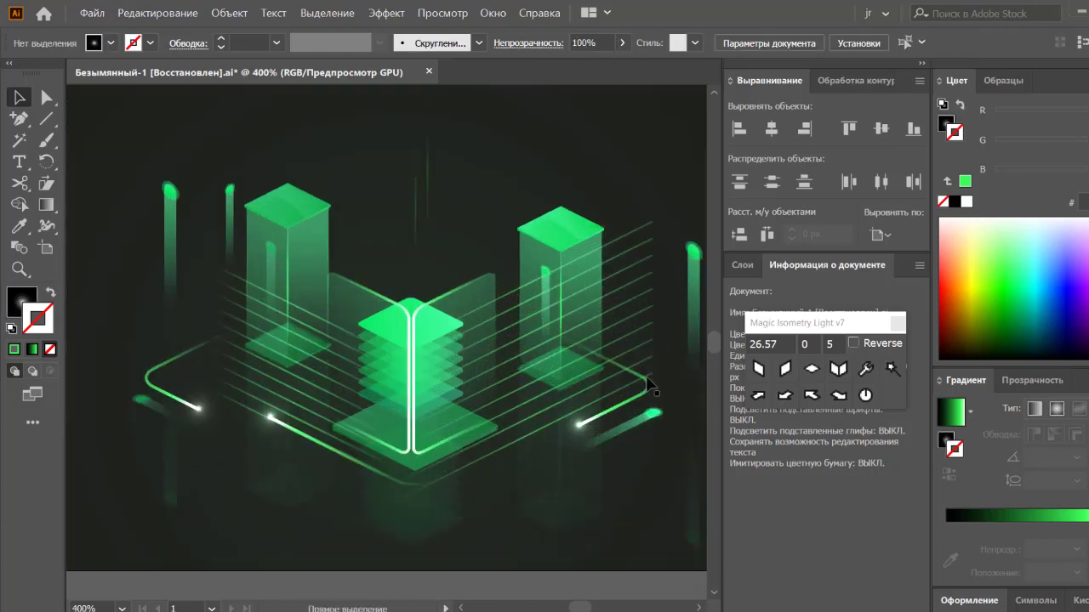
Select every shape that shares the box-top green using the same-colour selection.
click(322, 245)
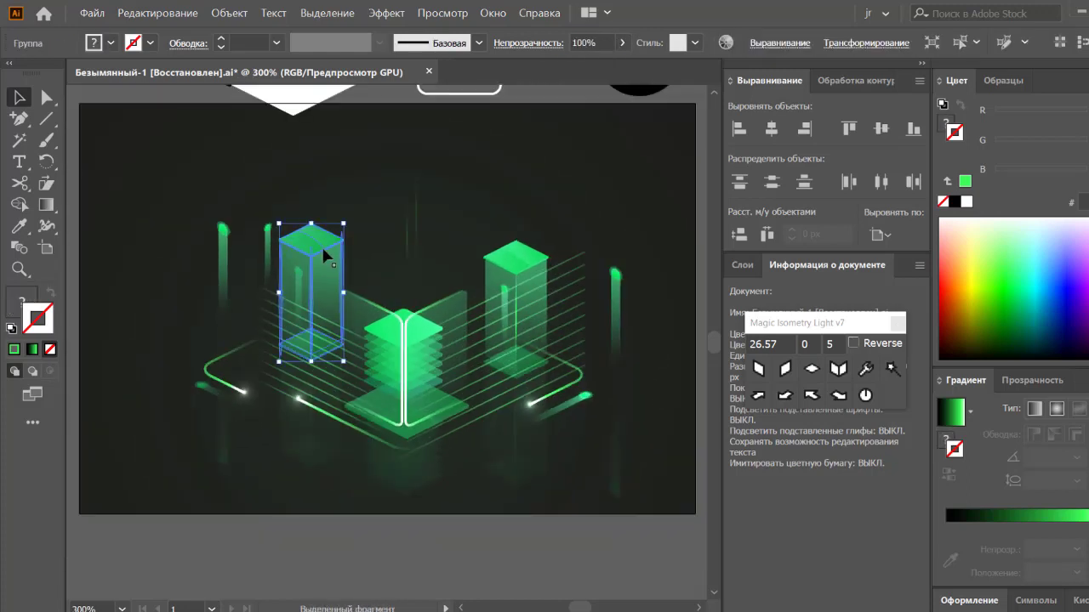
shift+click(310, 425)
click(330, 517)
scroll(332, 515, up, 1)
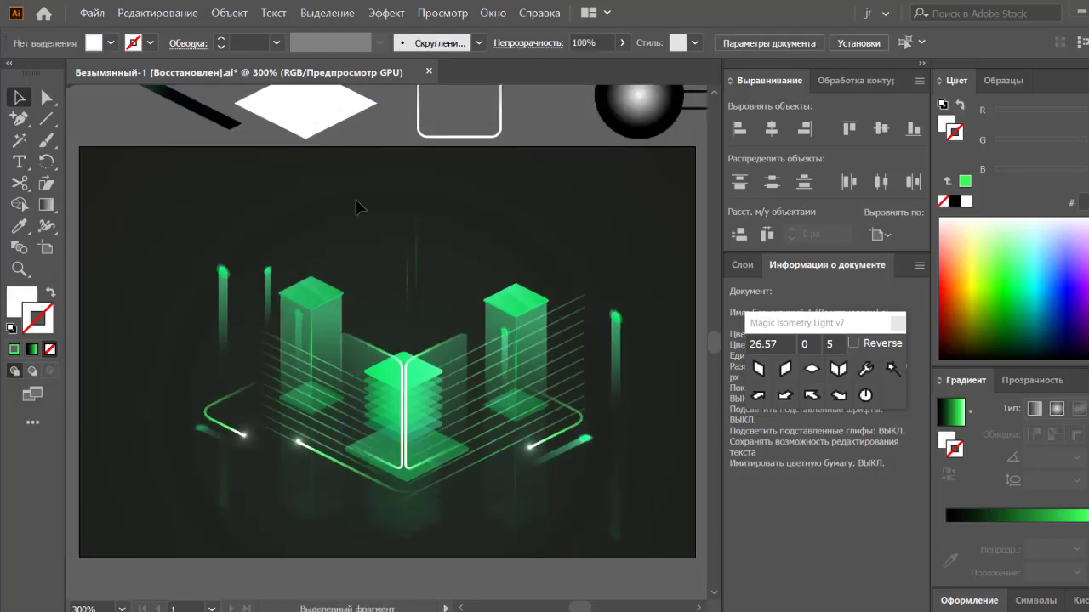
key(ctrl+a)
click(255, 545)
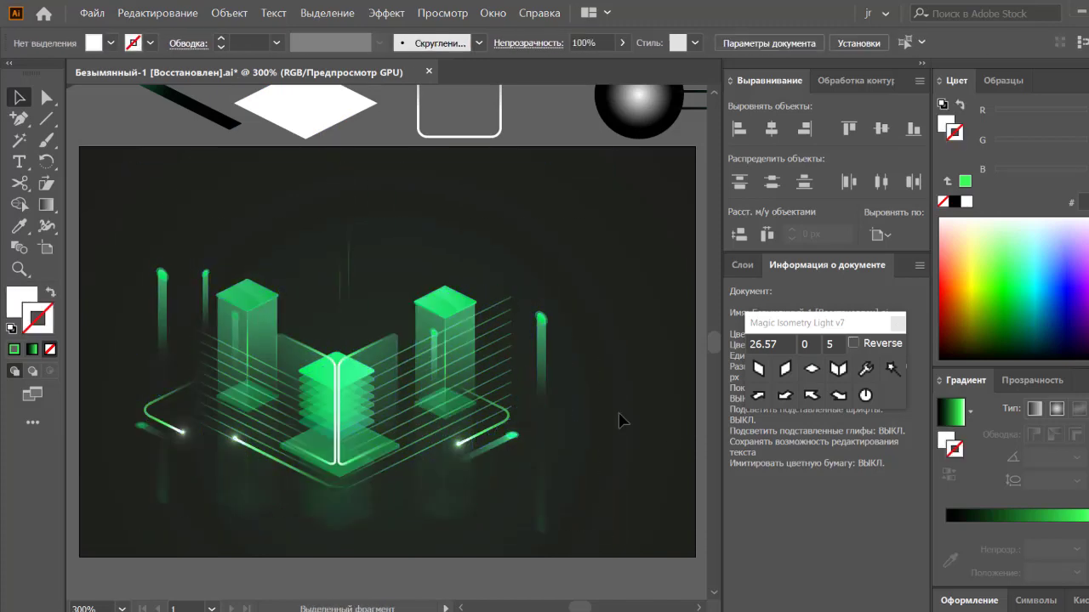
double_click(18, 140)
click(254, 306)
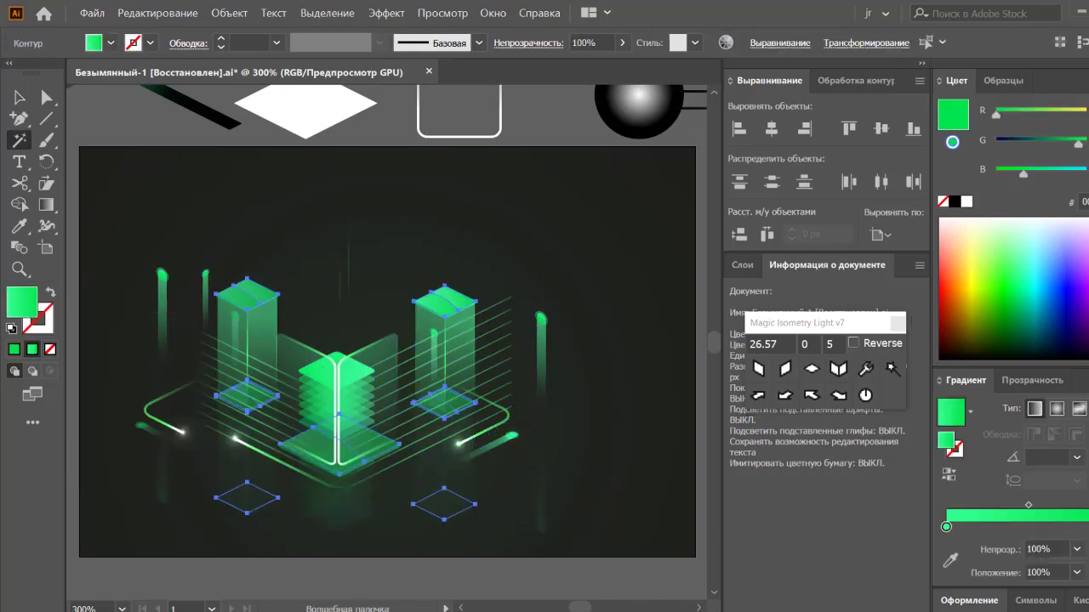
Make the gradient's left stop a pure, slightly darker green, then deselect.
mouse_move(1080, 142)
mouse_down()
mouse_move(1056, 145)
mouse_move(1045, 174)
mouse_move(1028, 172)
mouse_up()
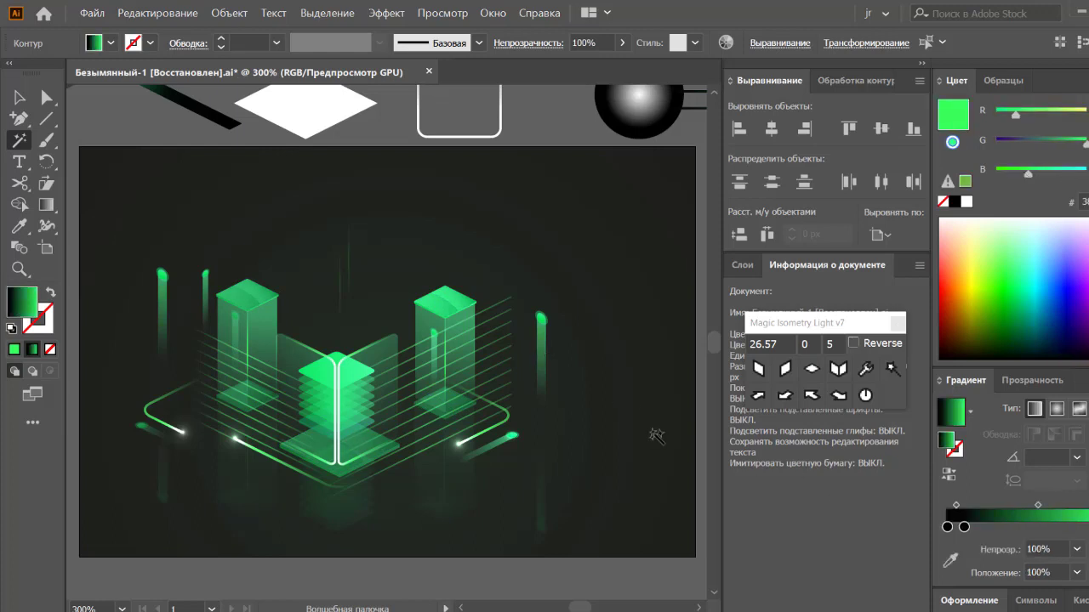
drag(964, 527, 946, 529)
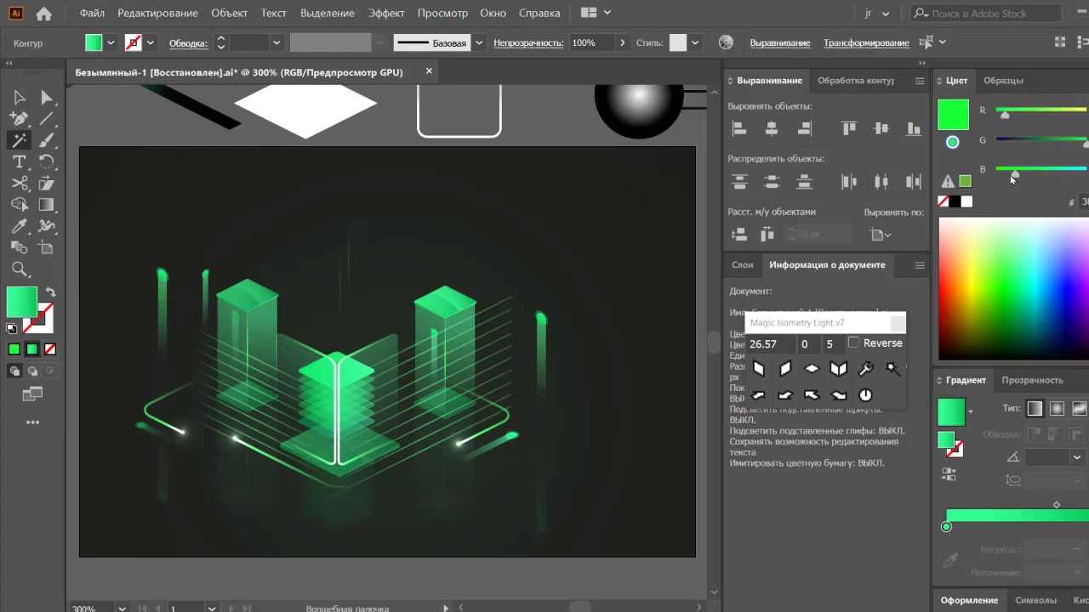
click(260, 320)
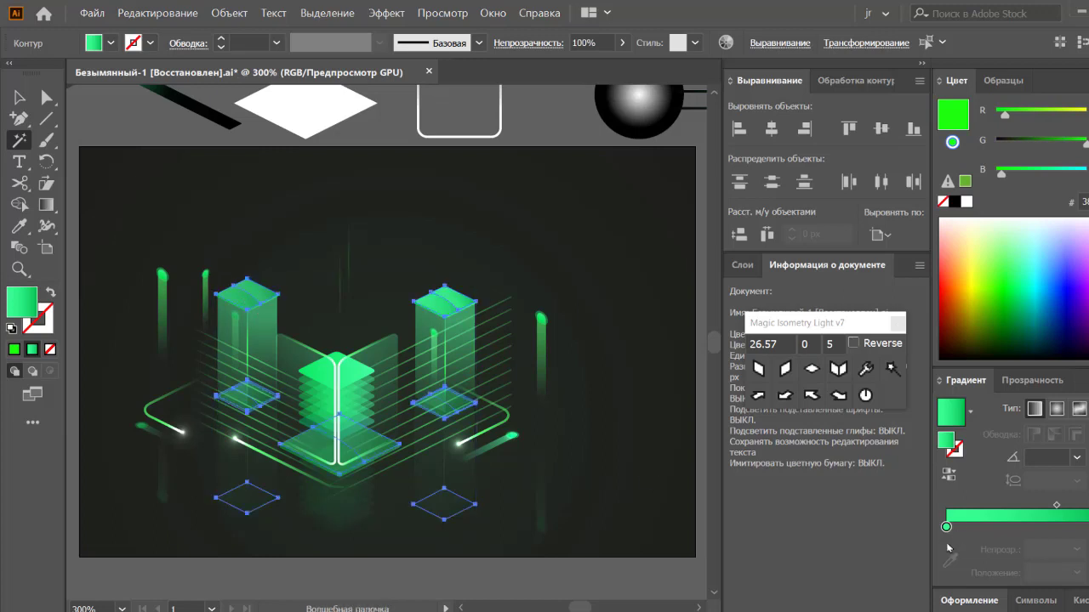
click(947, 528)
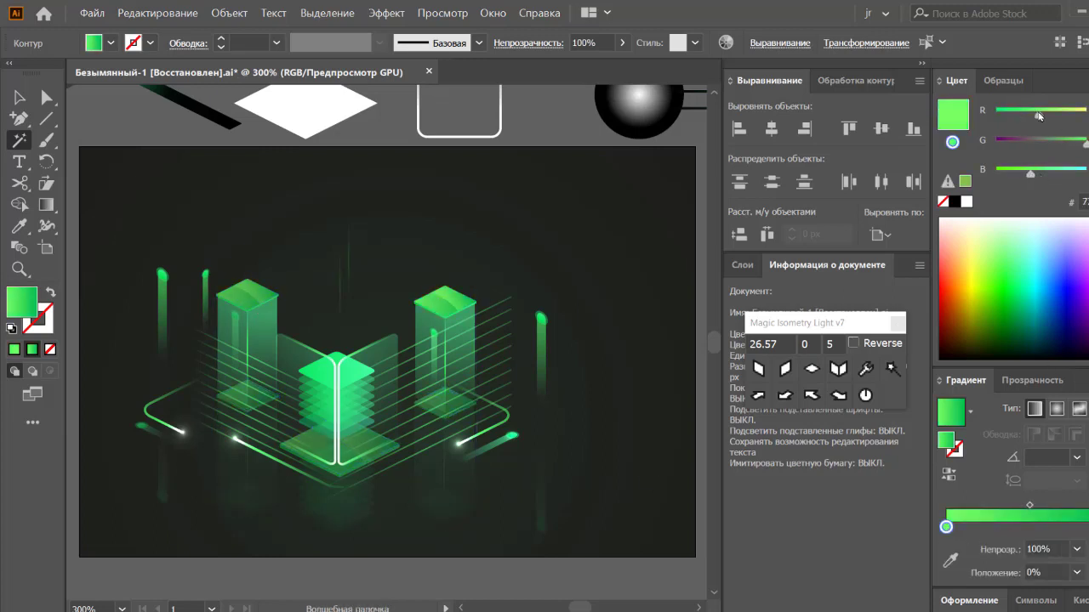
drag(1015, 113, 1004, 113)
key(v)
click(708, 449)
Restore the white radial glow, set it to Screen blending and move it up-right.
key(ctrl+z)
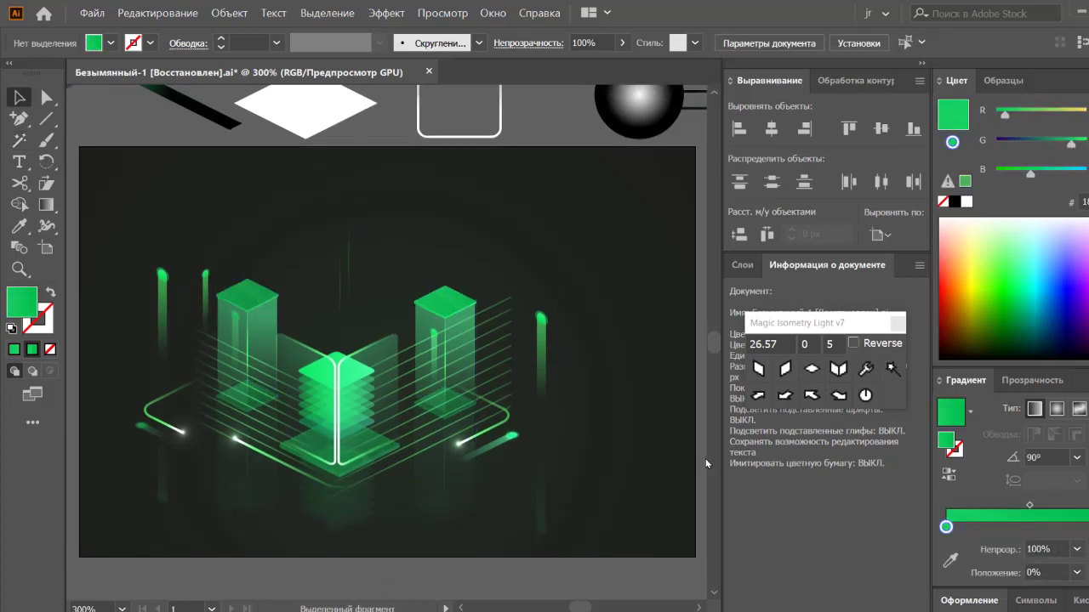
key(ctrl+z)
key(ctrl+z)
key(ctrl+z)
key(ctrl+z)
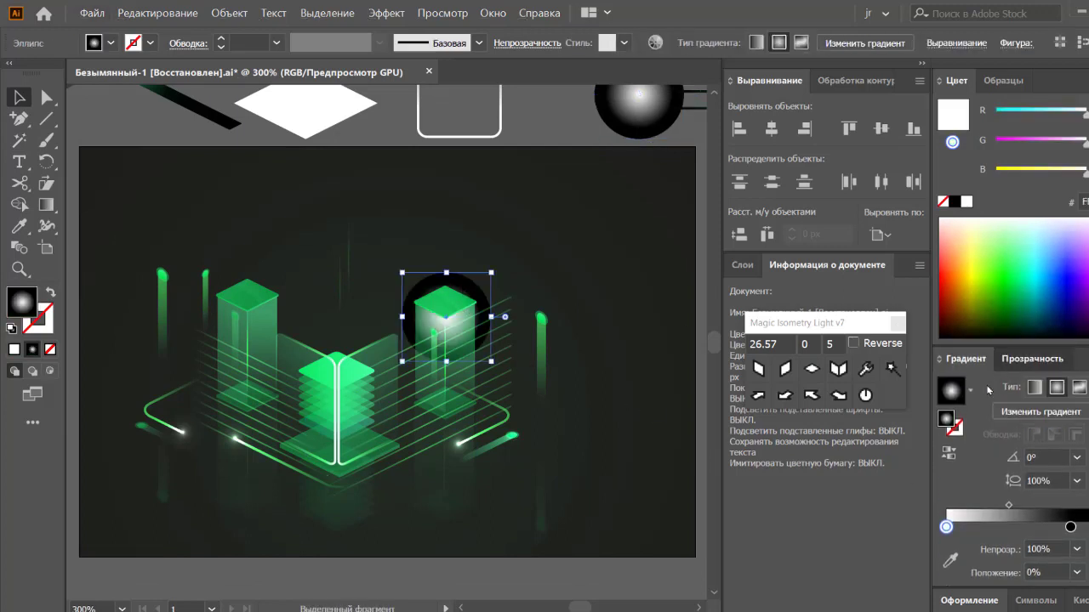
key(ctrl+shift+F10)
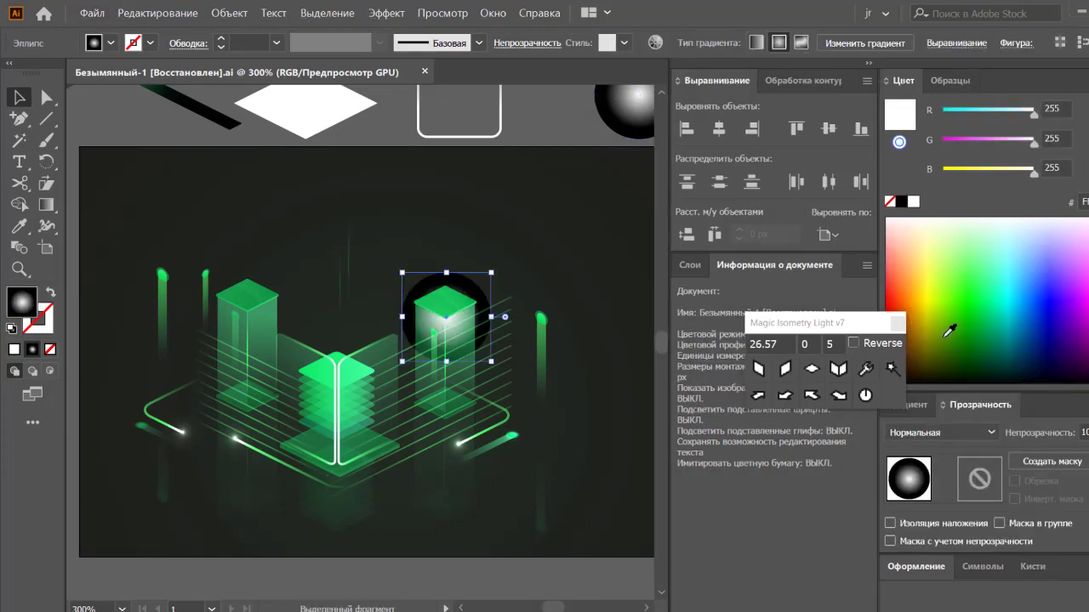
click(940, 433)
click(936, 528)
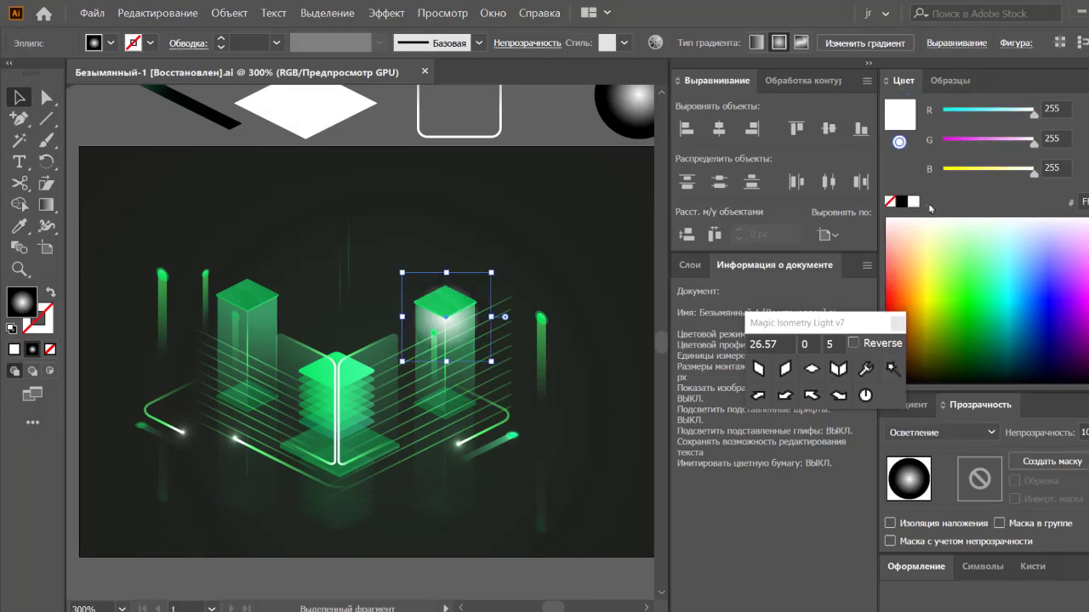
click(453, 303)
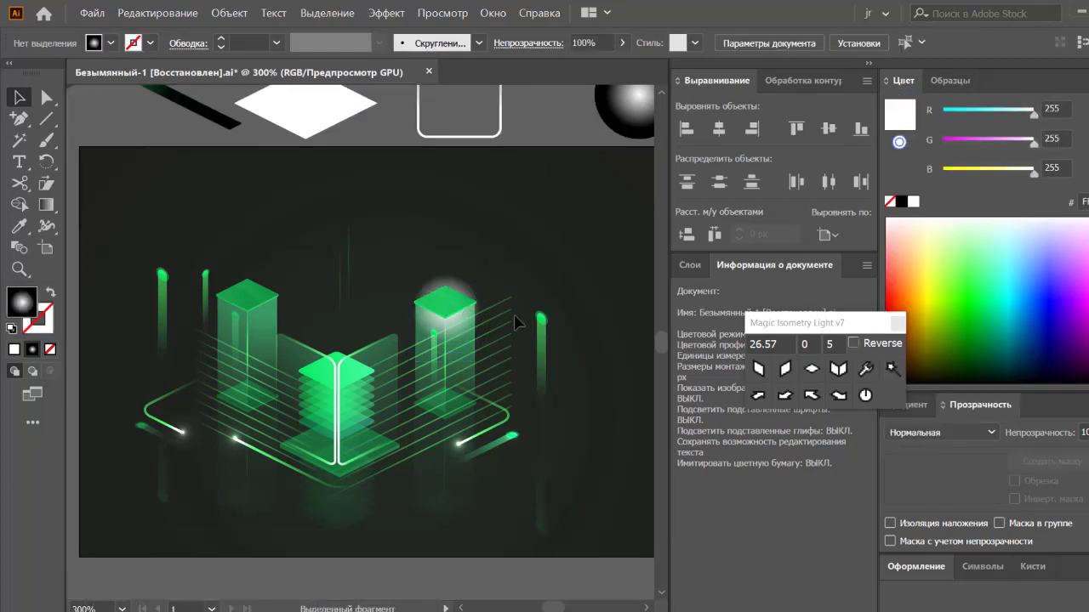
click(445, 292)
drag(445, 292, 531, 209)
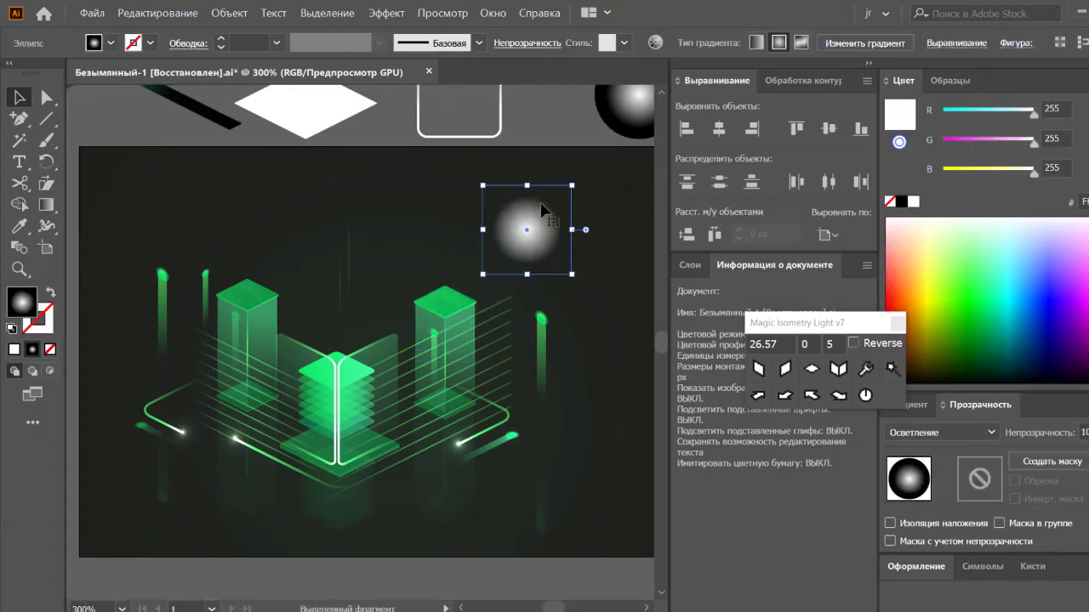
key(ctrl+shift+a)
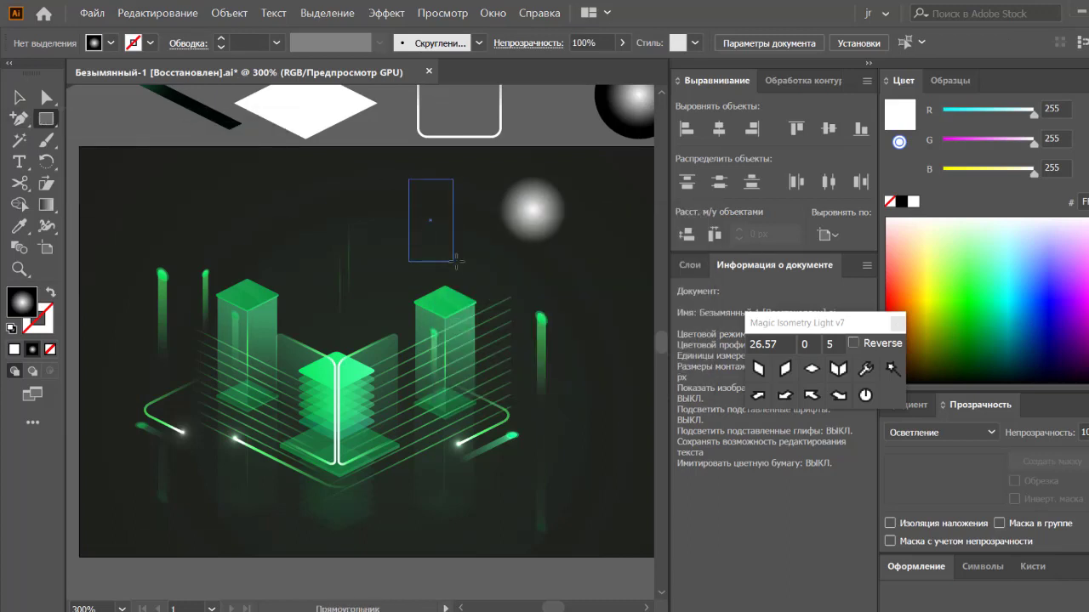
Draw a small rectangle above the buildings with a vertical white-to-black gradient in Screen mode.
drag(455, 259, 449, 220)
key(g)
click(434, 221)
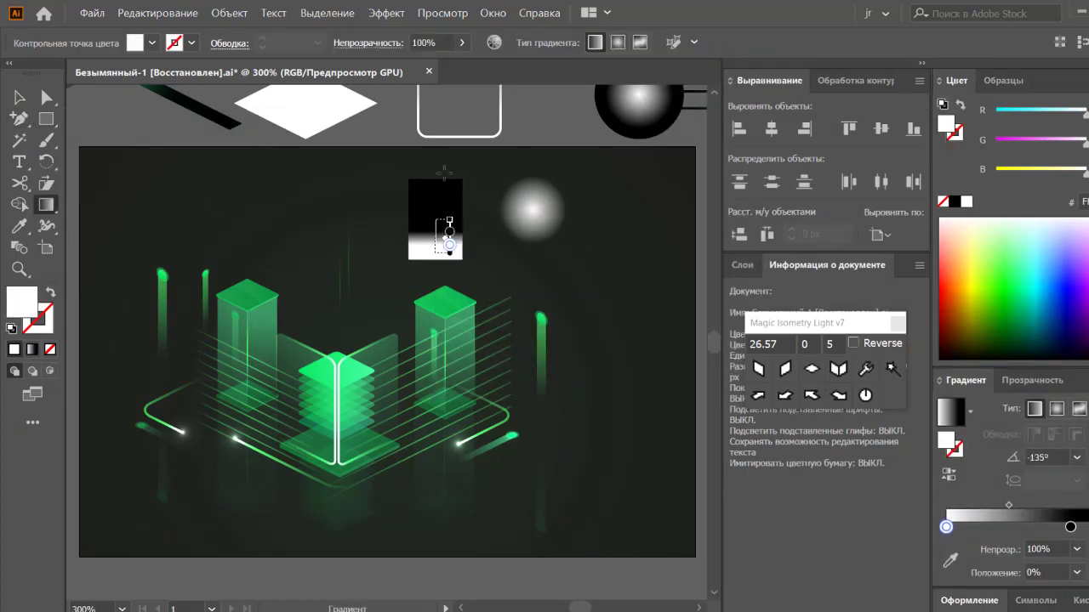
drag(444, 172, 445, 247)
click(1032, 380)
key(v)
click(936, 432)
click(917, 398)
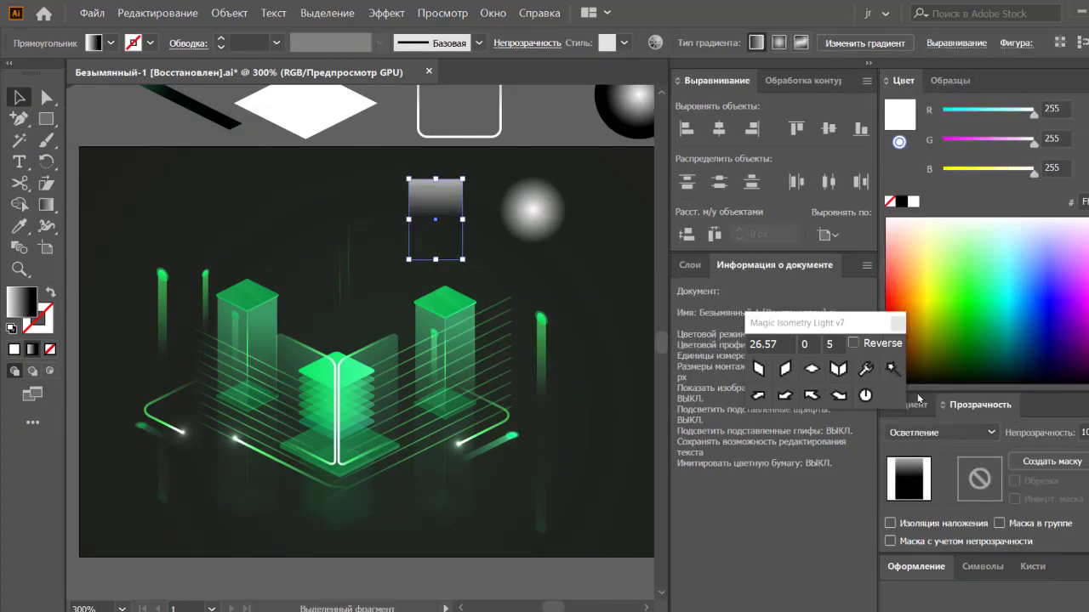
key(ctrl+shift+a)
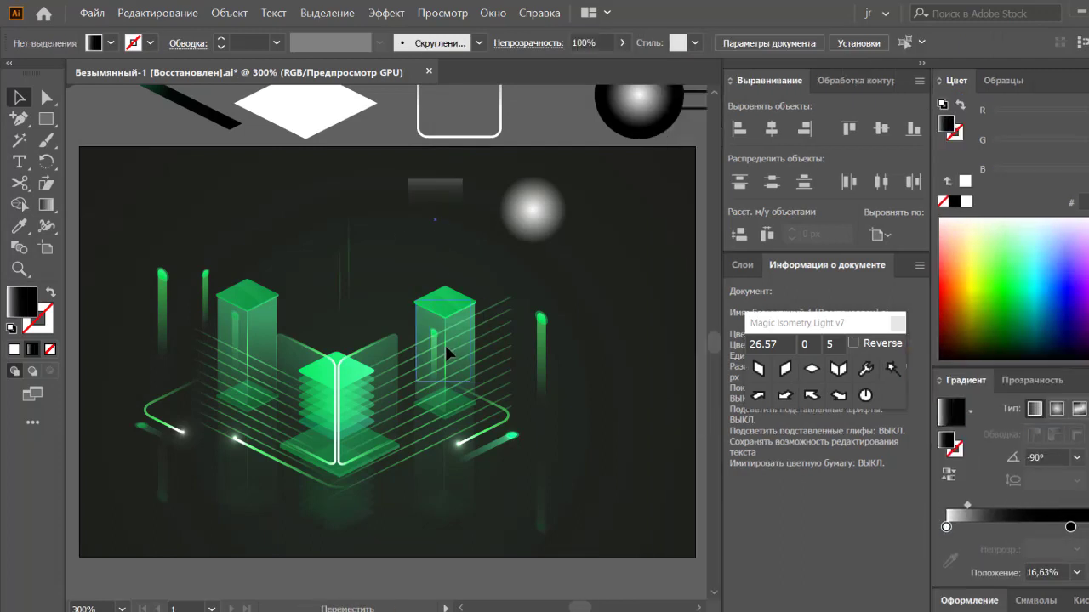
Move the first gradient stop of the right column body to 13.55%.
click(445, 346)
click(455, 292)
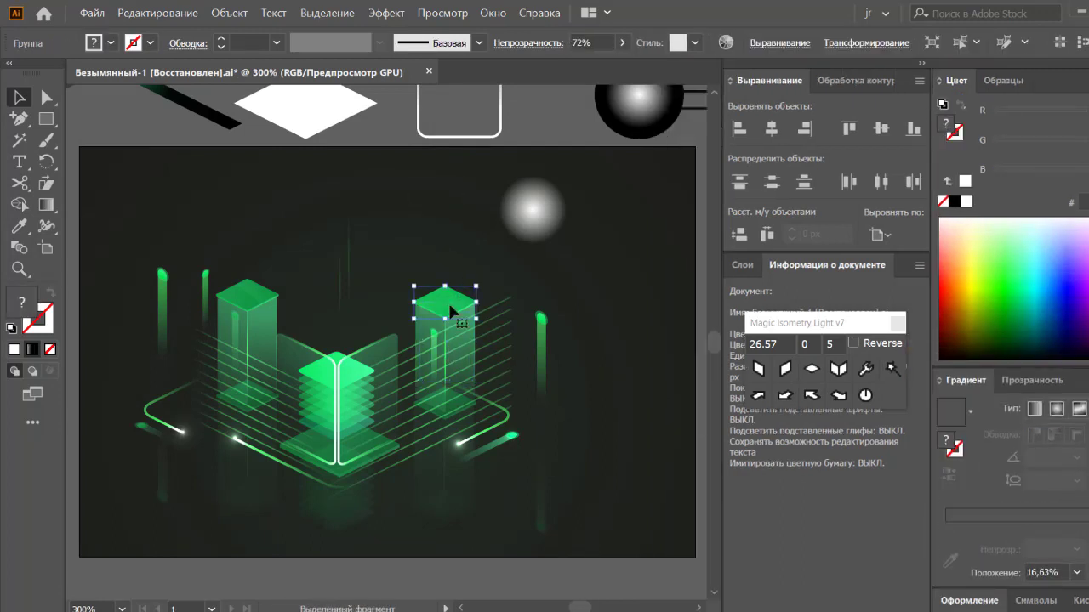
scroll(502, 328, up, 2)
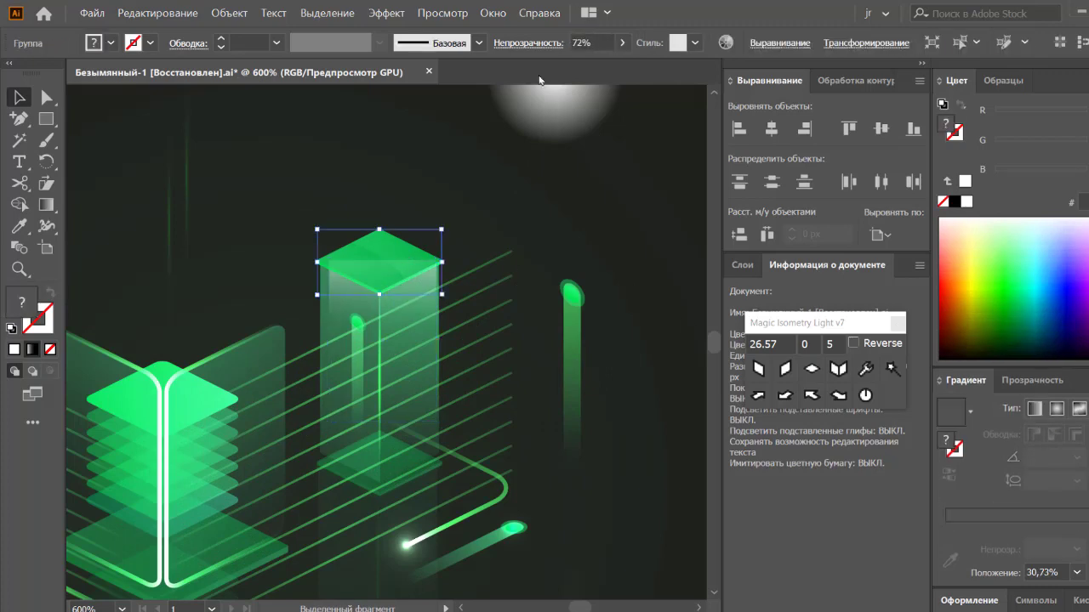
click(644, 165)
click(331, 340)
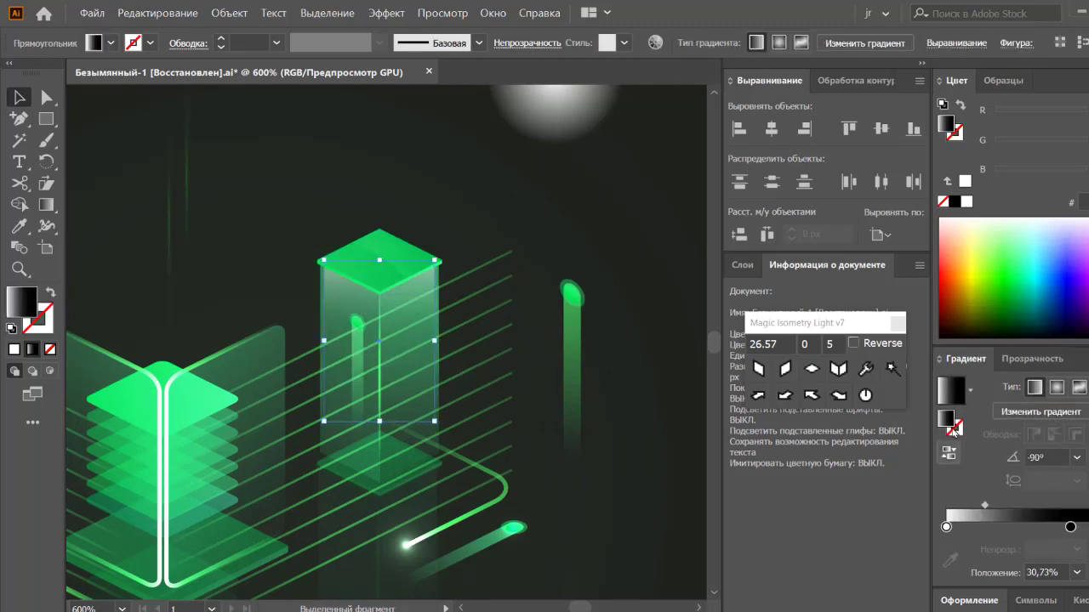
drag(945, 527, 968, 527)
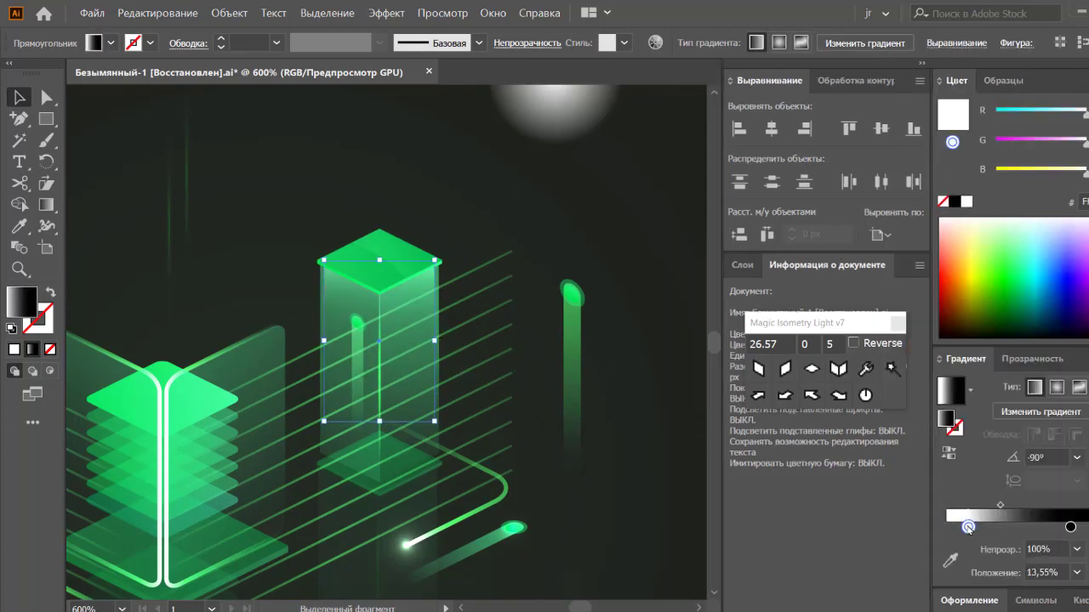
key(ctrl+0)
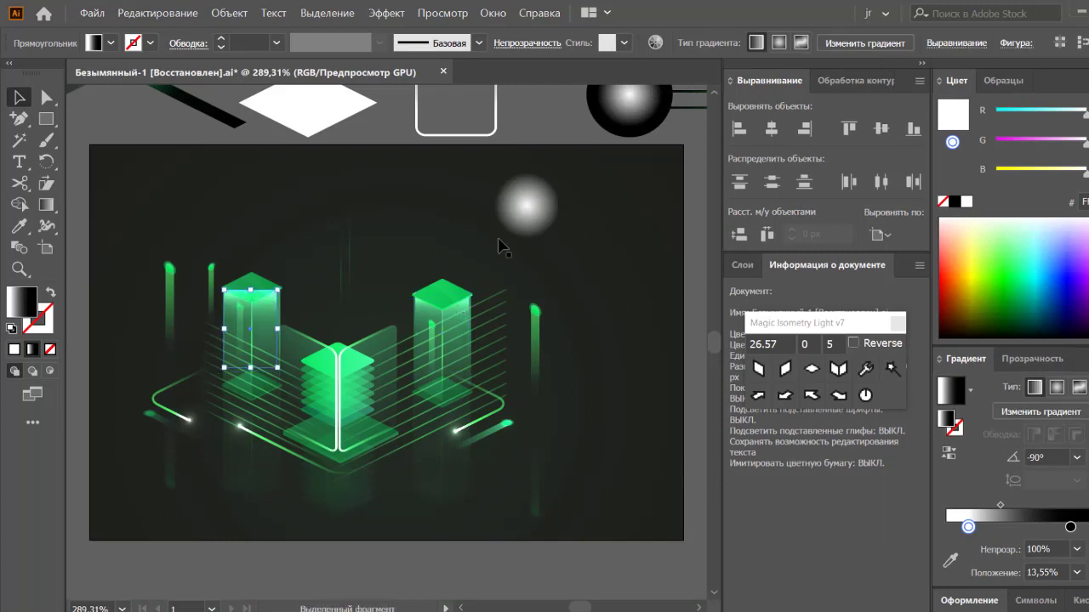
Apply the same 13.55% first-stop position to the left column's body.
click(259, 287)
key(ctrl+plus)
key(ctrl+plus)
key(ctrl+plus)
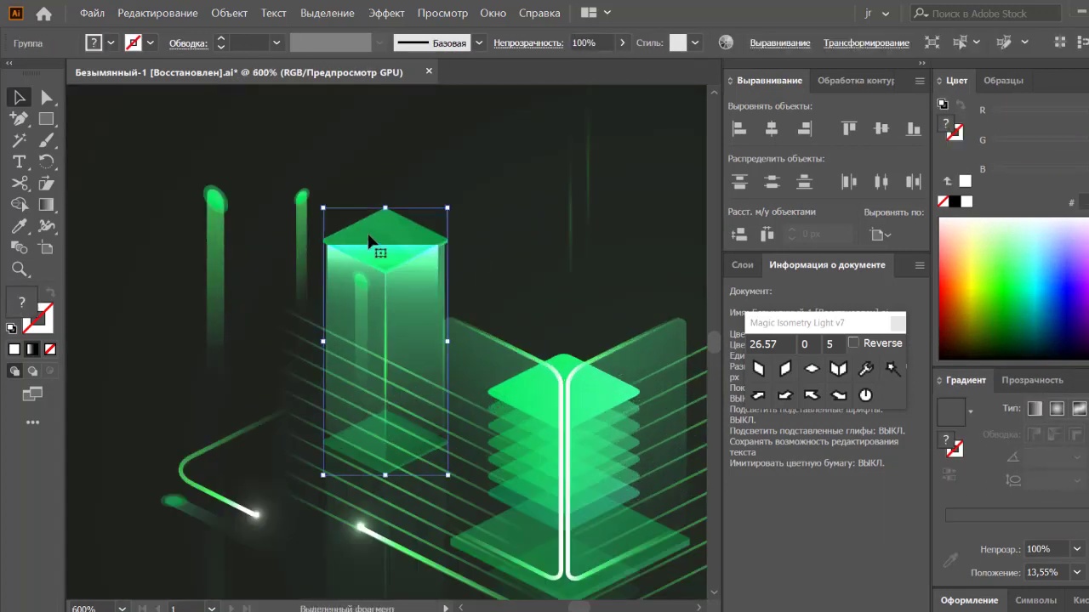
click(369, 239)
click(503, 146)
click(437, 323)
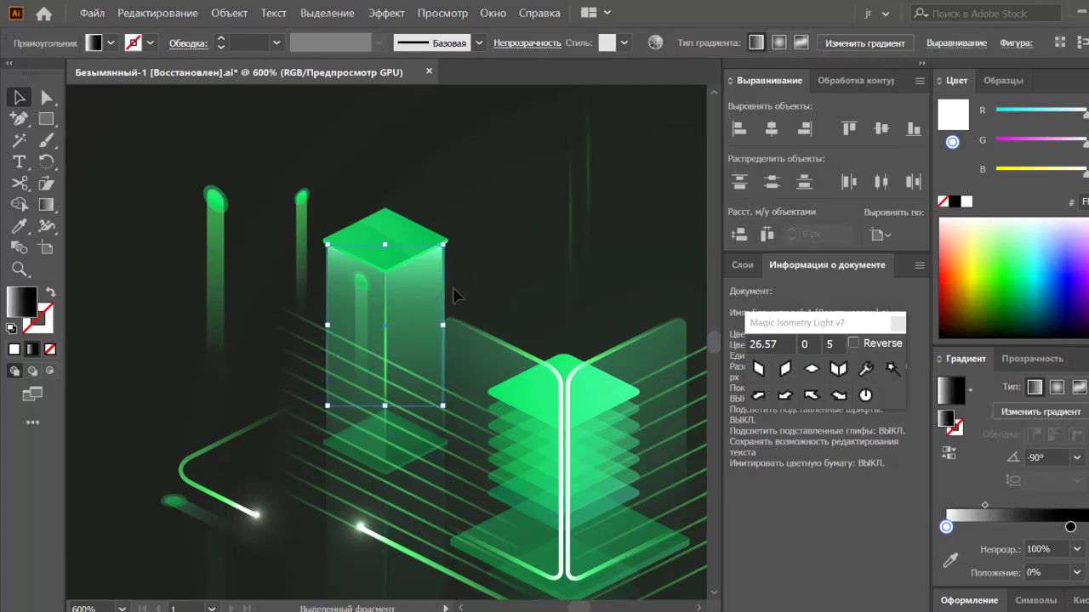
key(h)
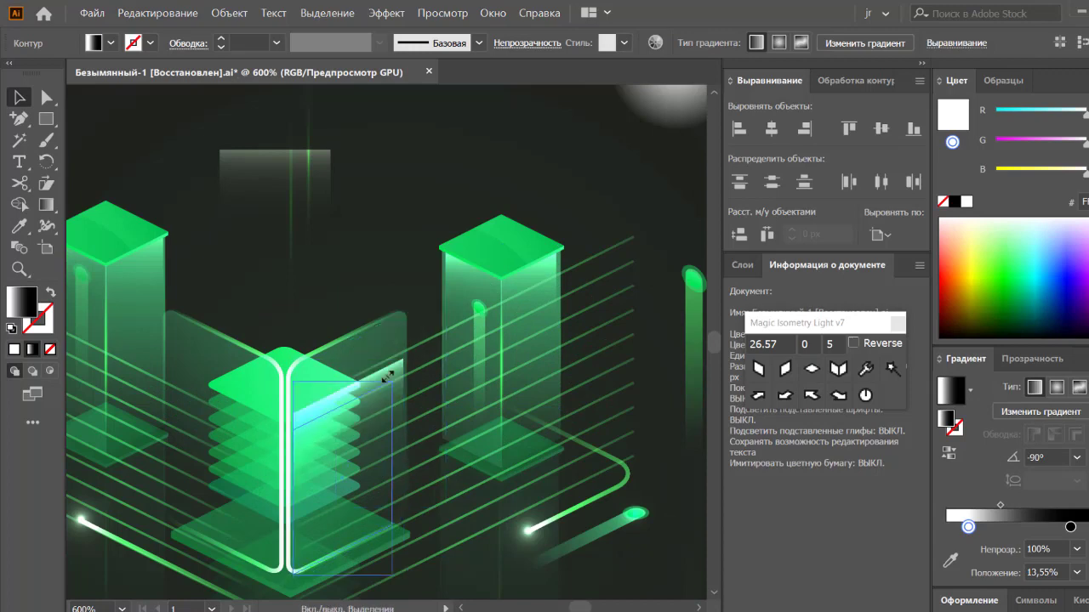
Move the gradient rectangle onto the central stack and add a white gradient stop.
mouse_move(433, 324)
mouse_down()
mouse_move(355, 432)
mouse_move(356, 387)
mouse_up()
key(ctrl+shift+a)
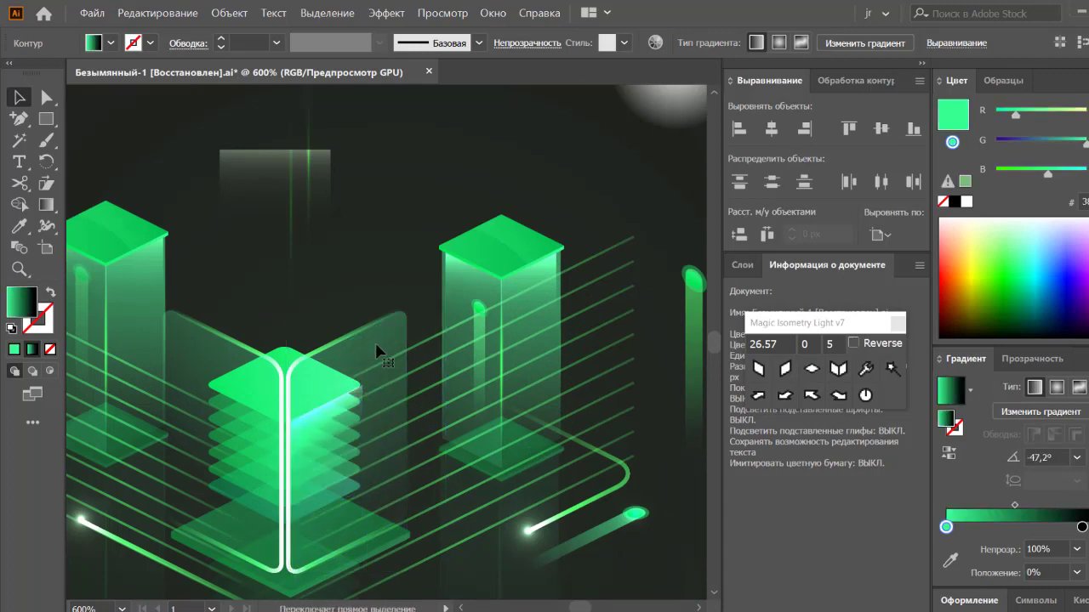
click(355, 387)
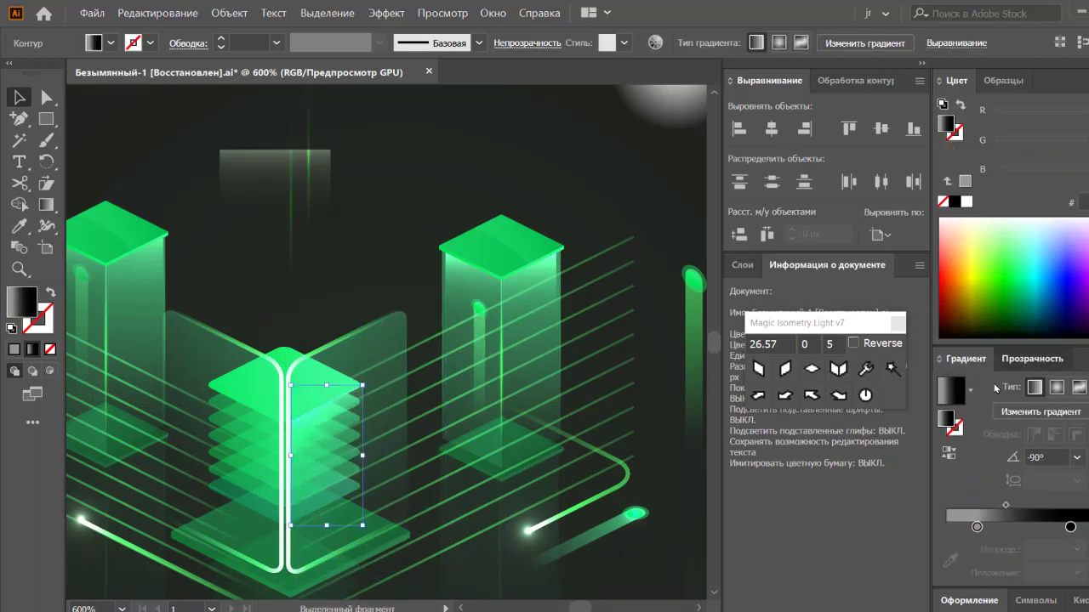
click(1030, 358)
click(910, 404)
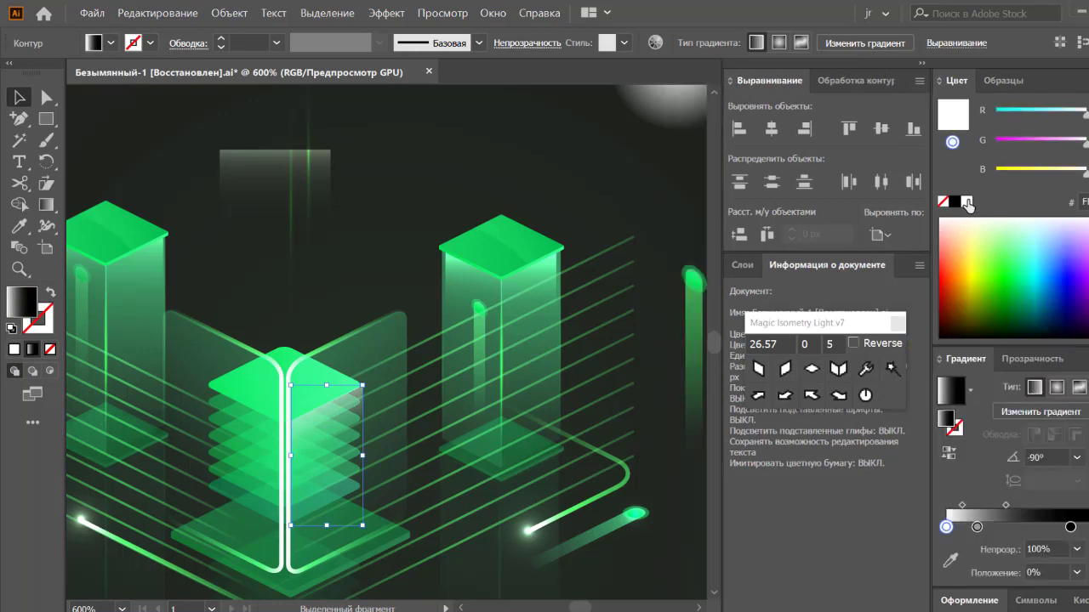
click(1003, 527)
Skew the gradient rectangle into an isometric plane over the central stack's face.
click(302, 225)
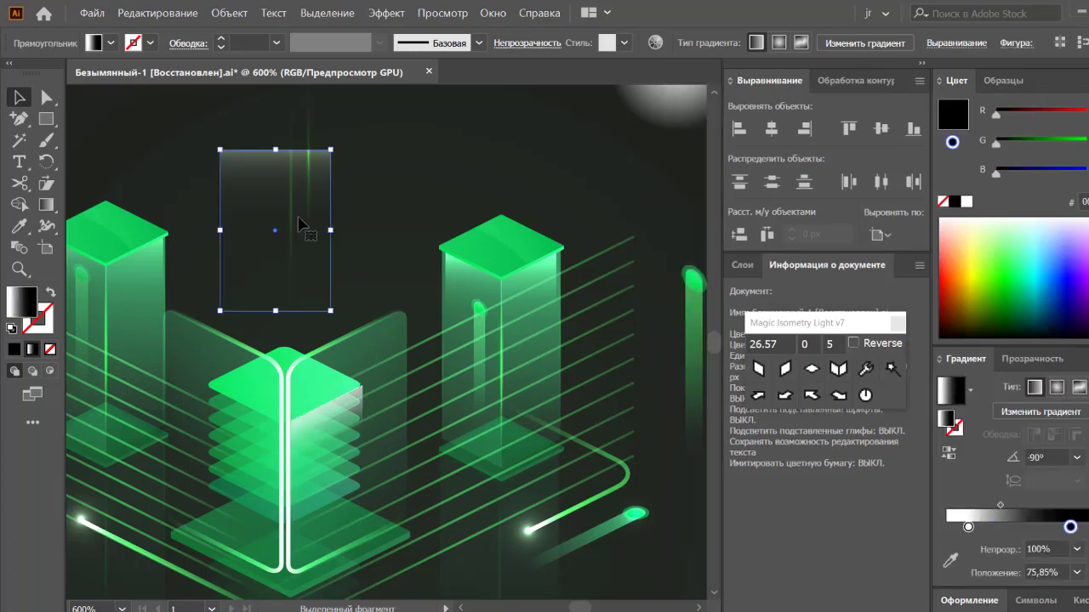
click(759, 368)
scroll(369, 318, up, 5)
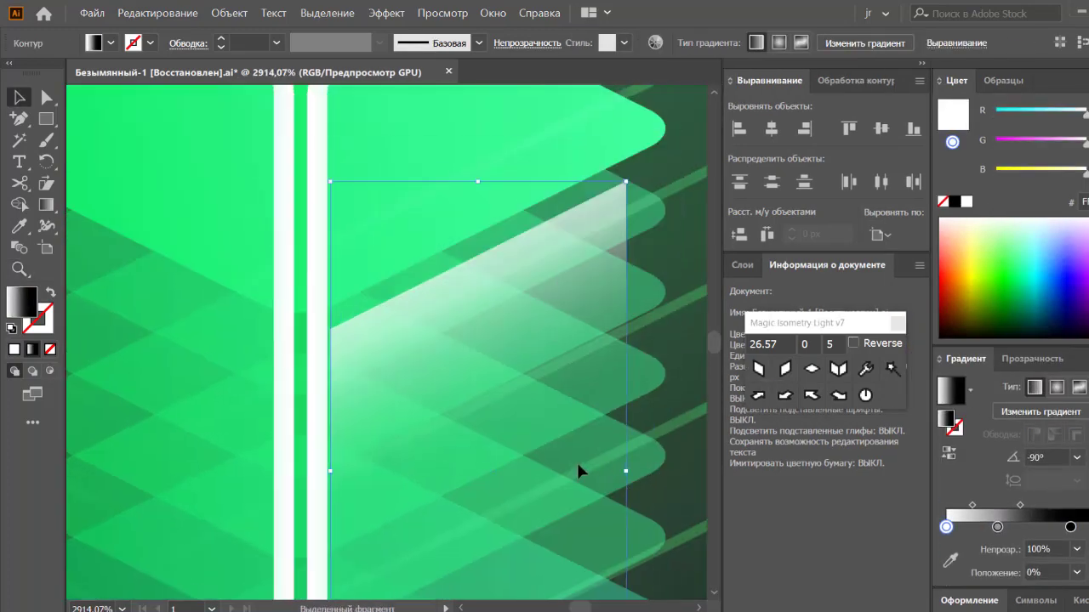
scroll(397, 368, down, 4)
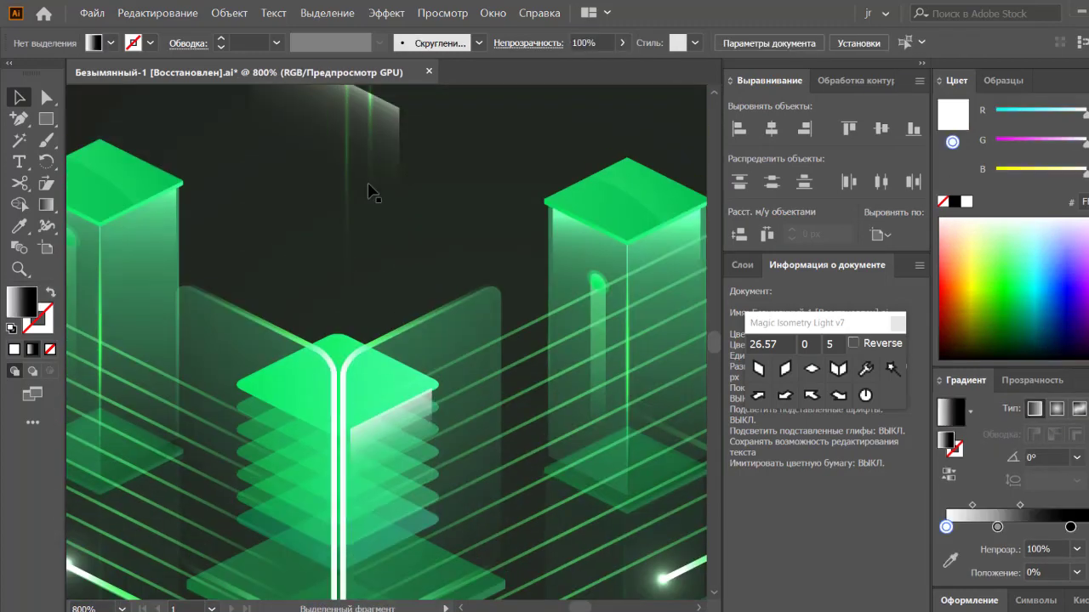
click(299, 502)
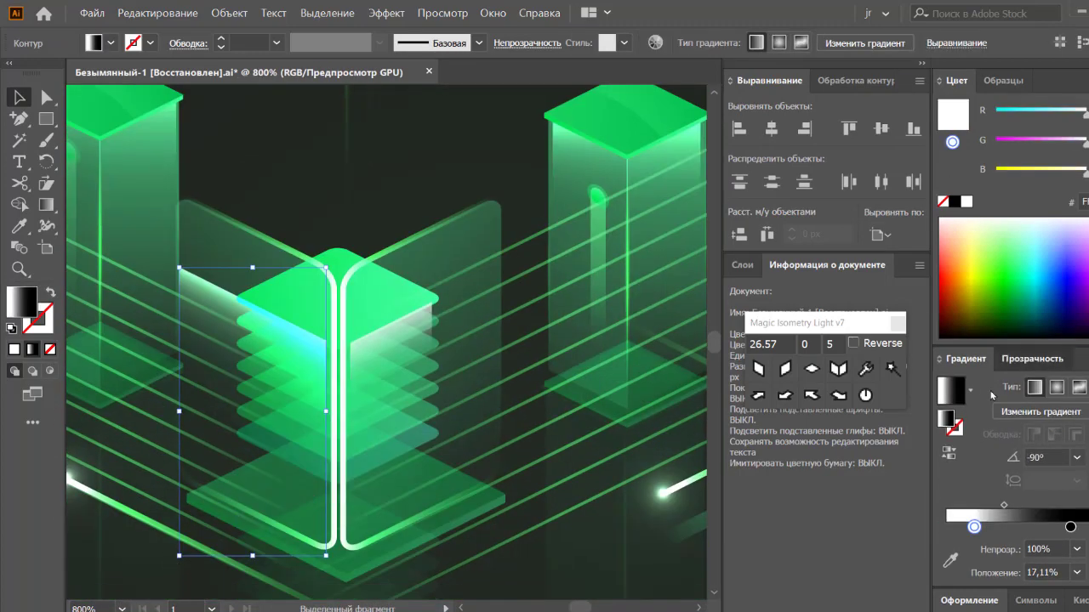
Set the glow plane on the central stack to Screen blending.
click(1031, 358)
click(948, 431)
click(933, 159)
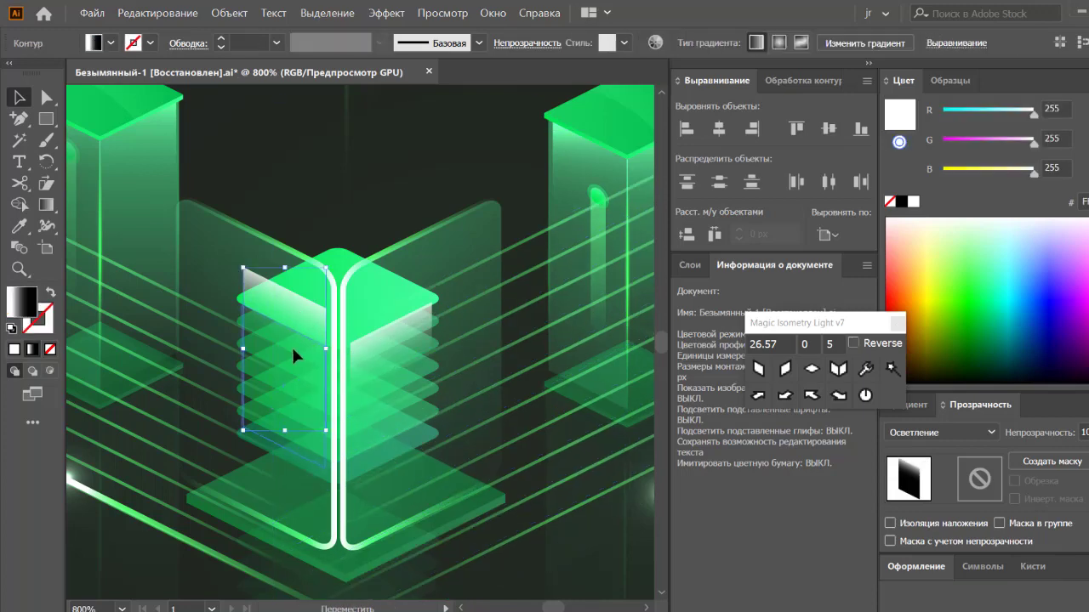
click(304, 319)
Isolate the central cube group and select its top face's gradient.
click(399, 365)
right_click(336, 245)
click(366, 341)
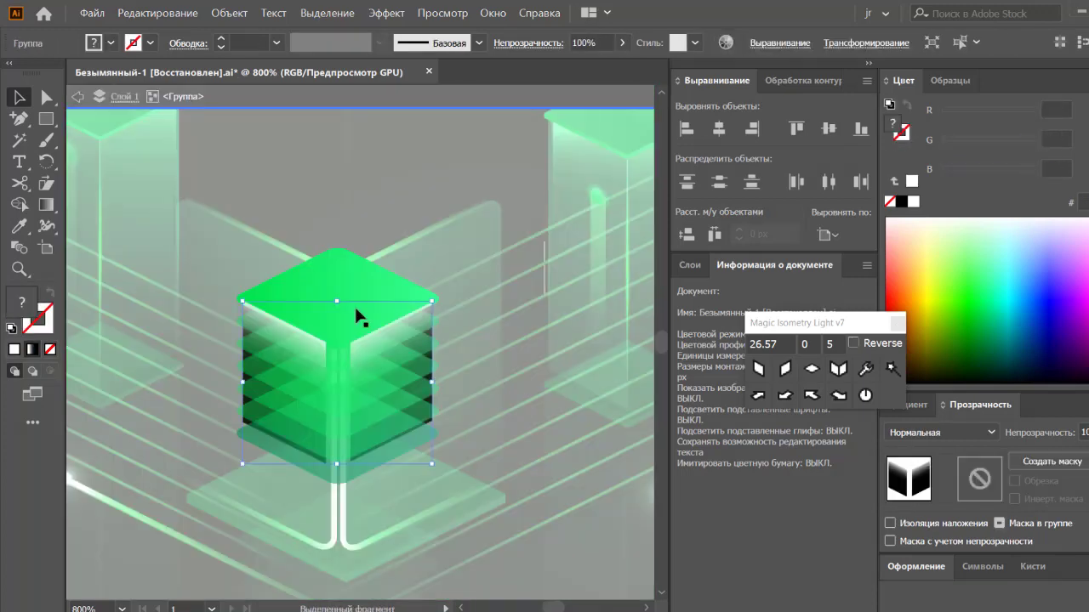
key(Escape)
click(331, 187)
key(ctrl+equal)
right_click(360, 155)
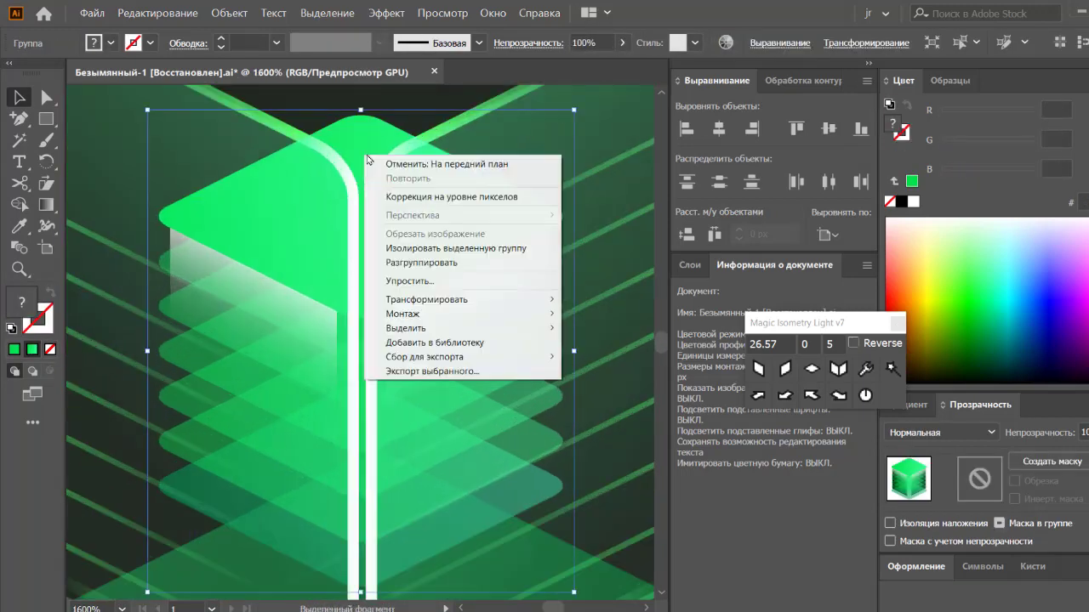
click(425, 246)
click(364, 232)
key(period)
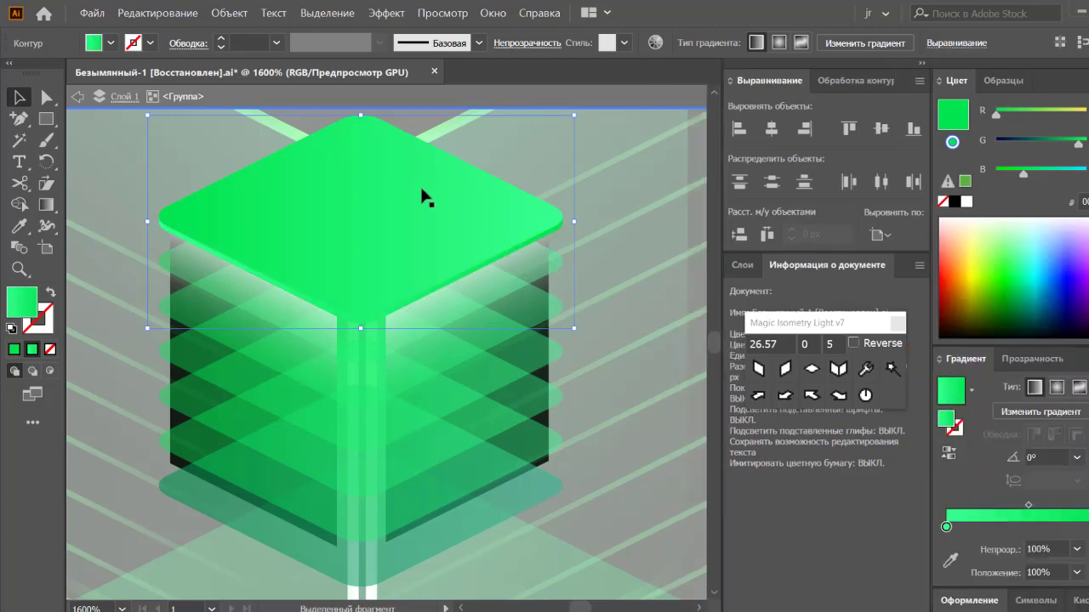
Adjust the top face's left gradient stop to give it a teal tint.
key(ctrl+0)
key(Escape)
key(ctrl+equal)
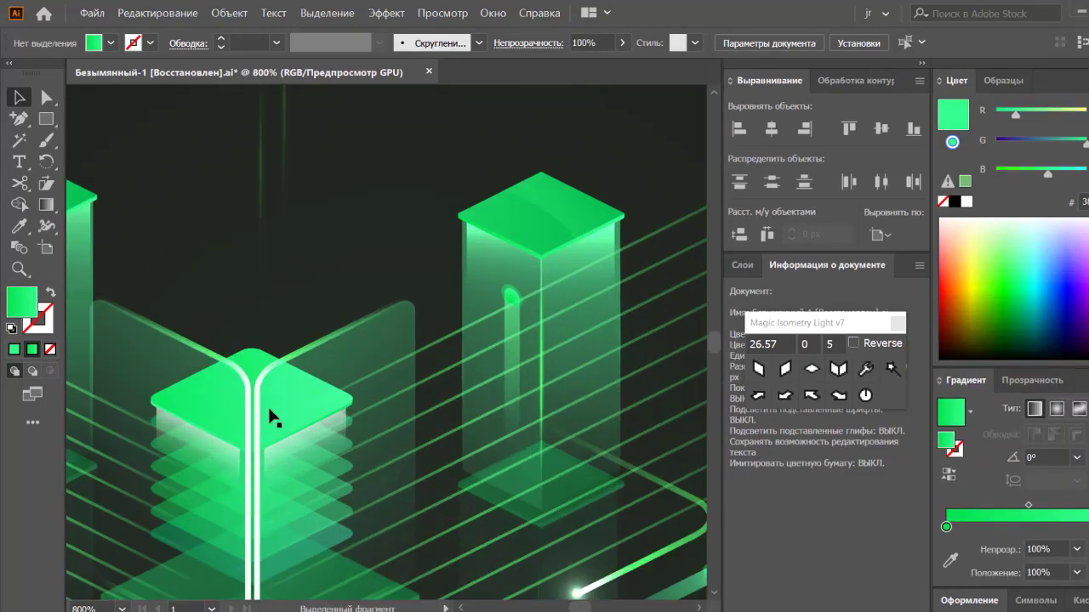
key(a)
click(255, 365)
click(946, 526)
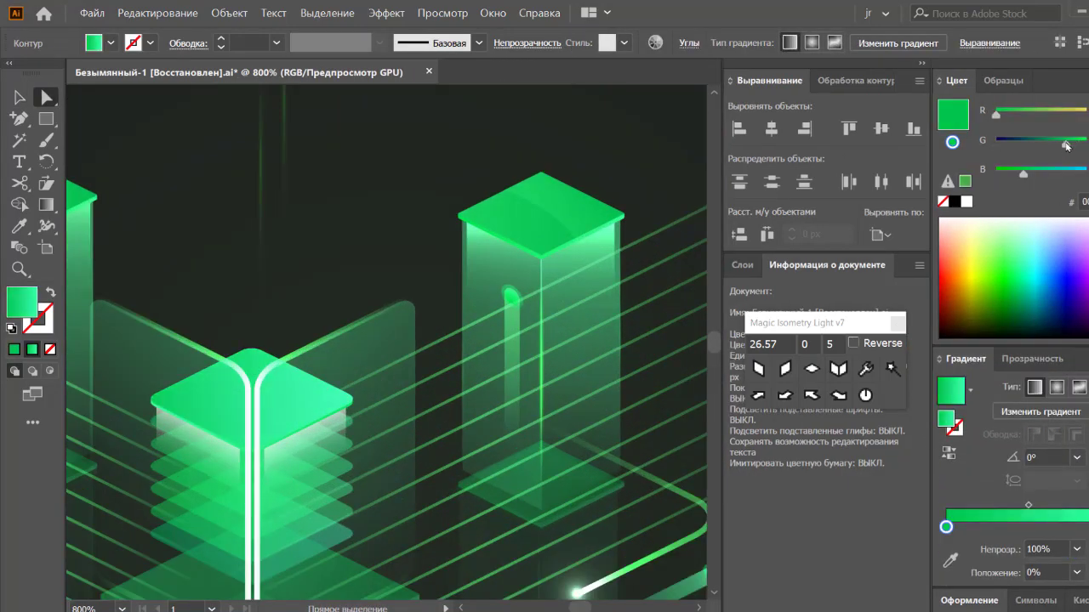
key(ctrl+0)
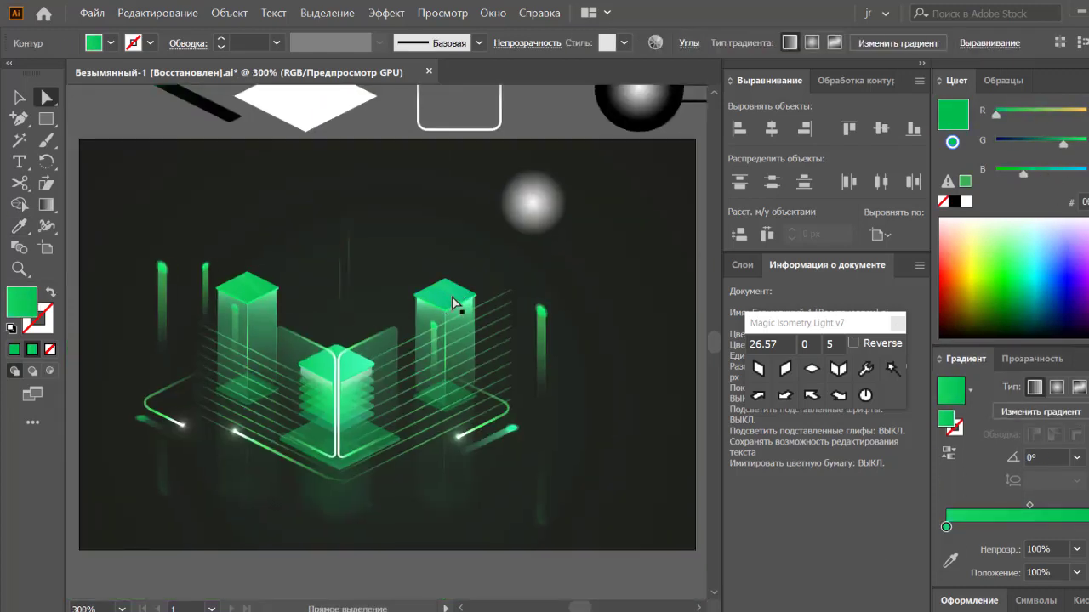
key(v)
scroll(252, 180, down, 1)
scroll(257, 182, up, 1)
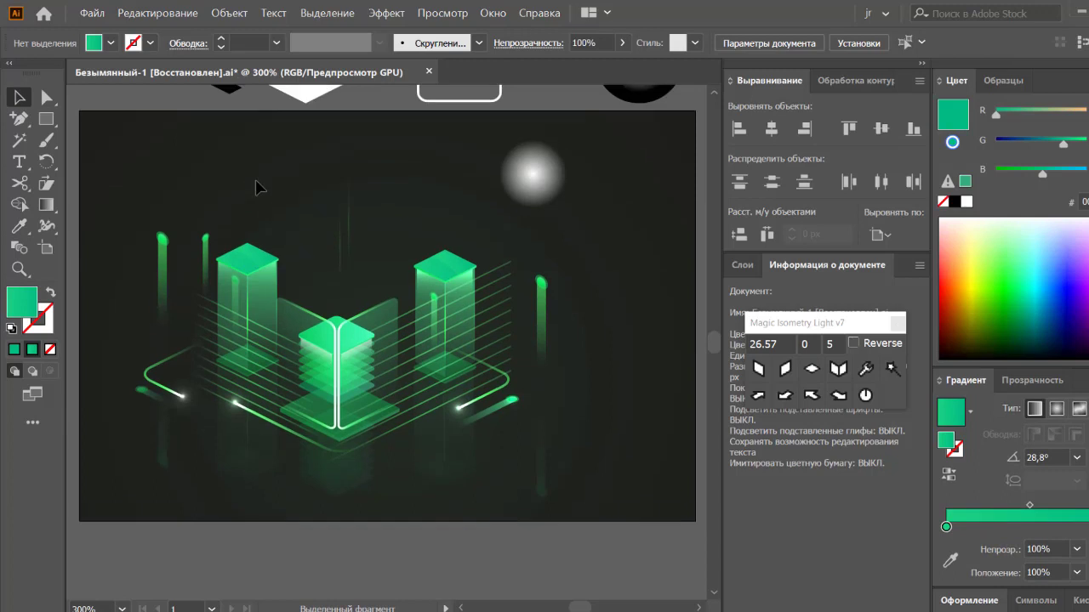
key(ctrl+minus)
Inspect the glow ellipse's left gradient stop and the lower-left glow.
click(485, 240)
click(946, 527)
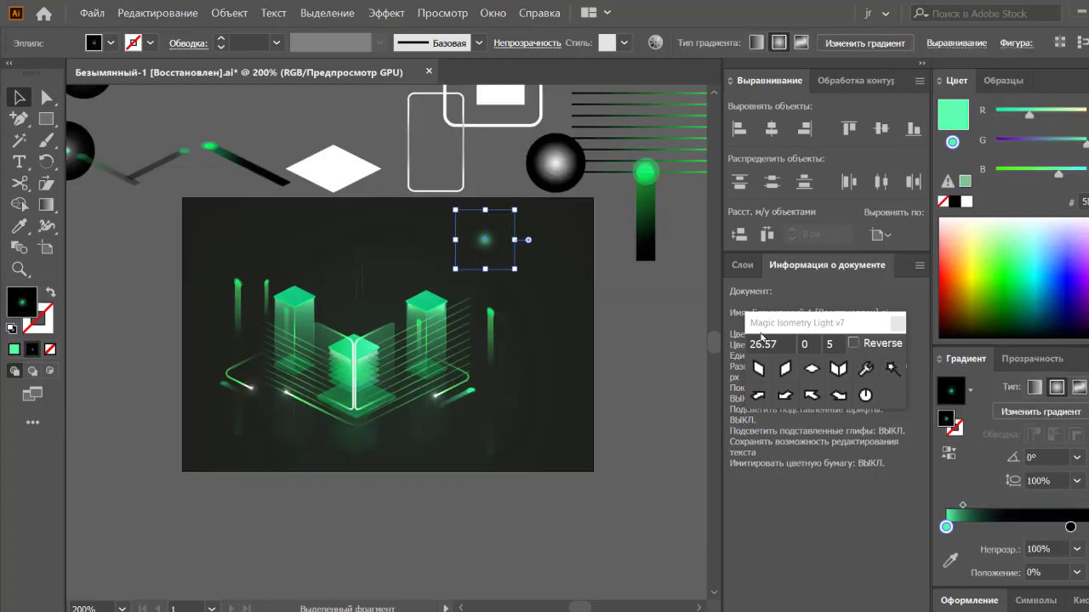
click(510, 323)
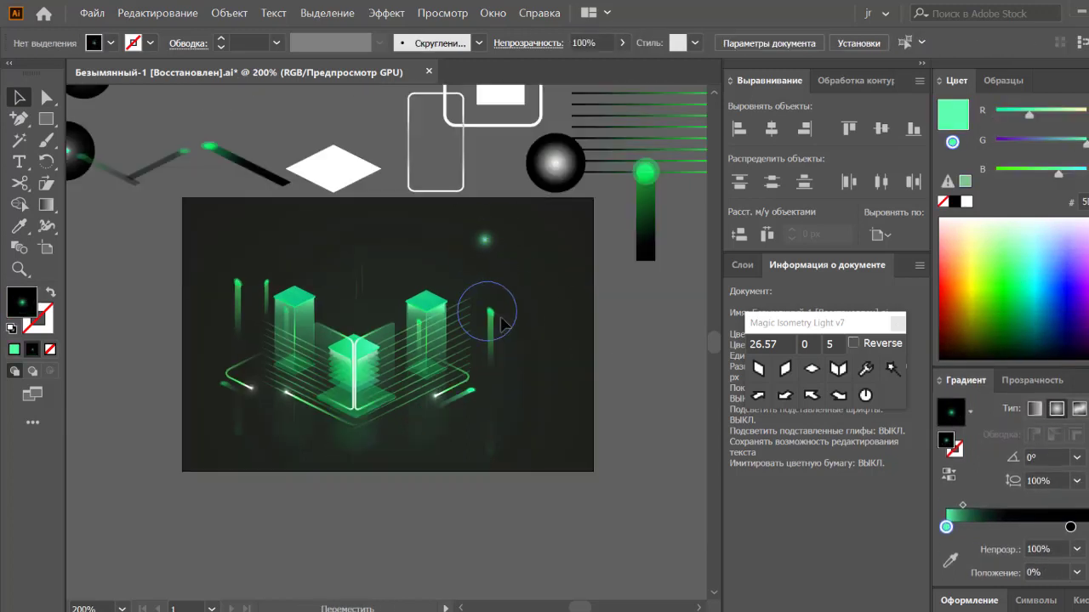
click(254, 361)
click(390, 319)
scroll(390, 319, up, 2)
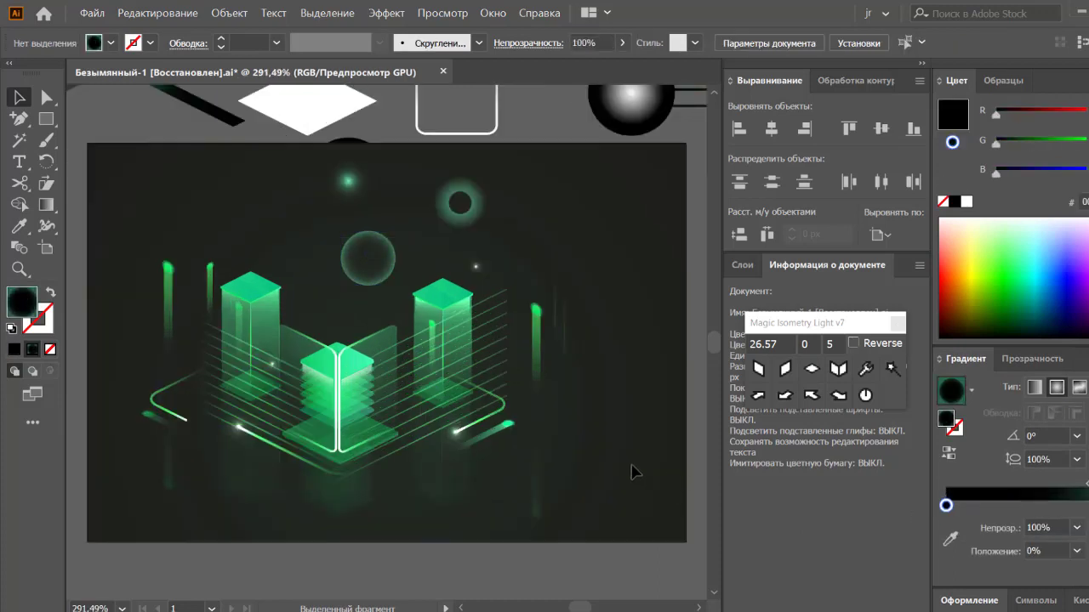
Add a stop to the circle's dark radial gradient and shrink its radius.
click(347, 304)
key(g)
click(347, 281)
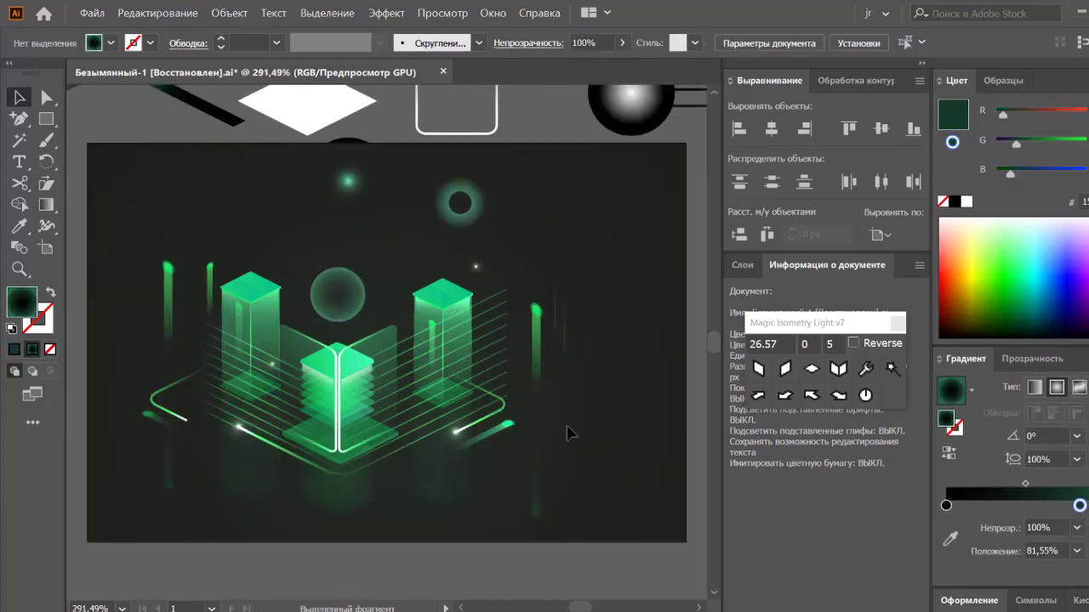
click(361, 303)
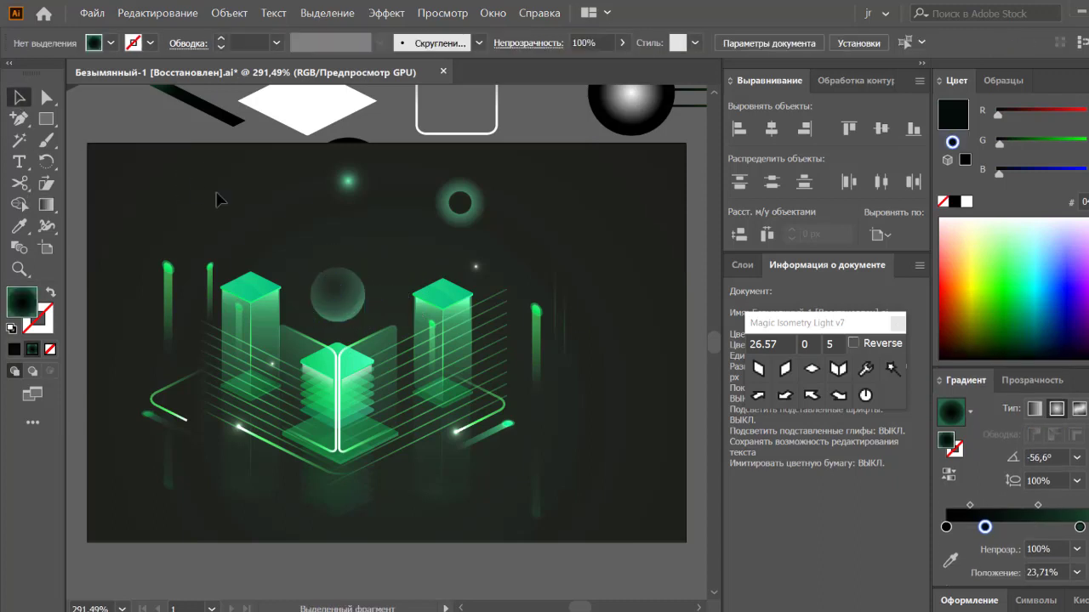
drag(357, 326, 357, 316)
key(v)
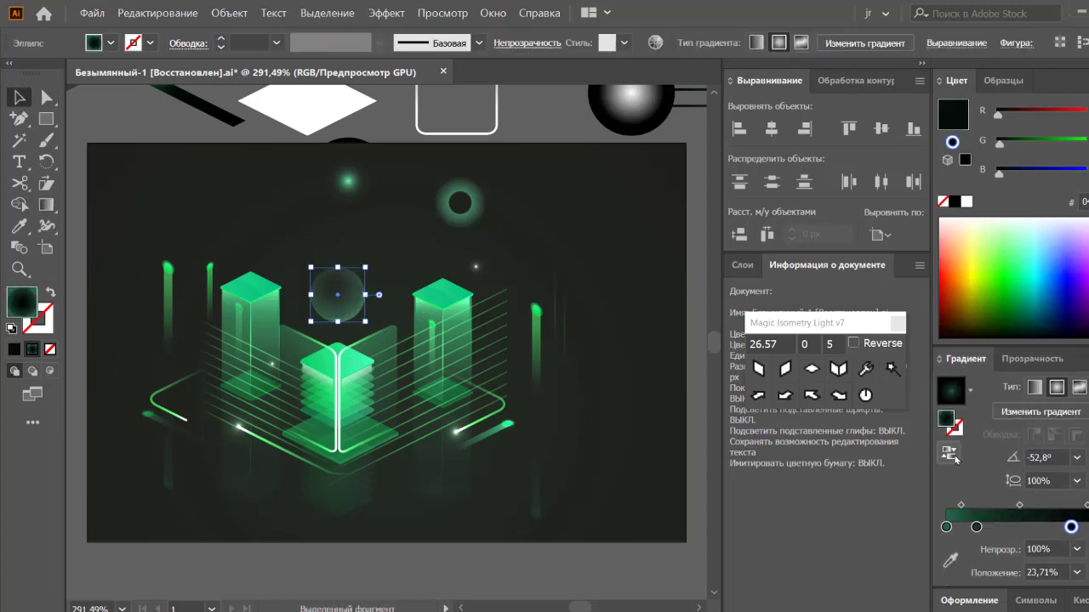
Shift the dark green stop along the gradient and move the sphere above the central cube.
drag(975, 526, 994, 526)
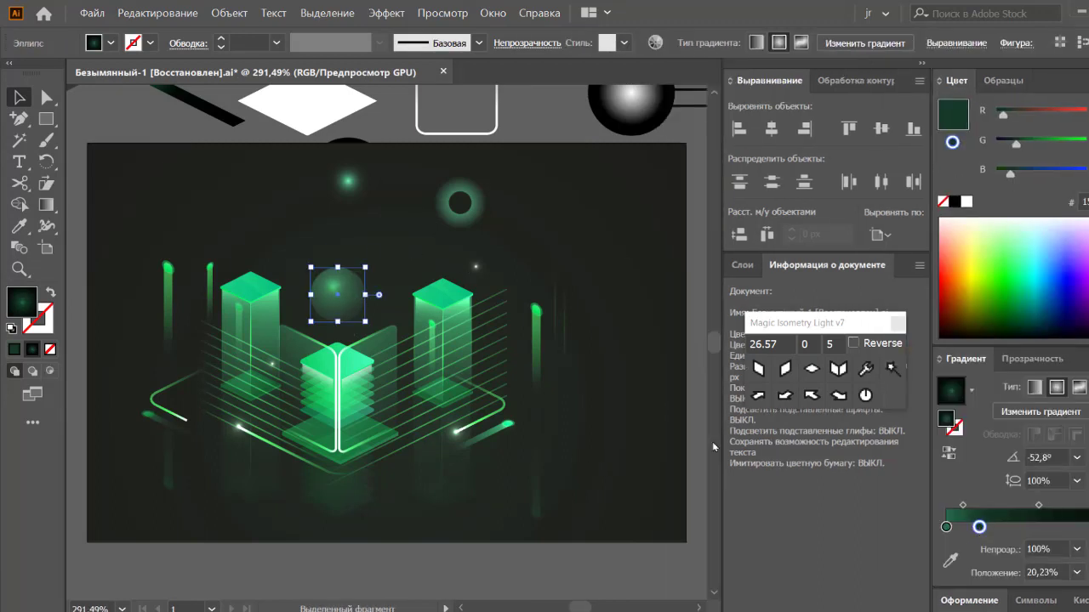
click(347, 292)
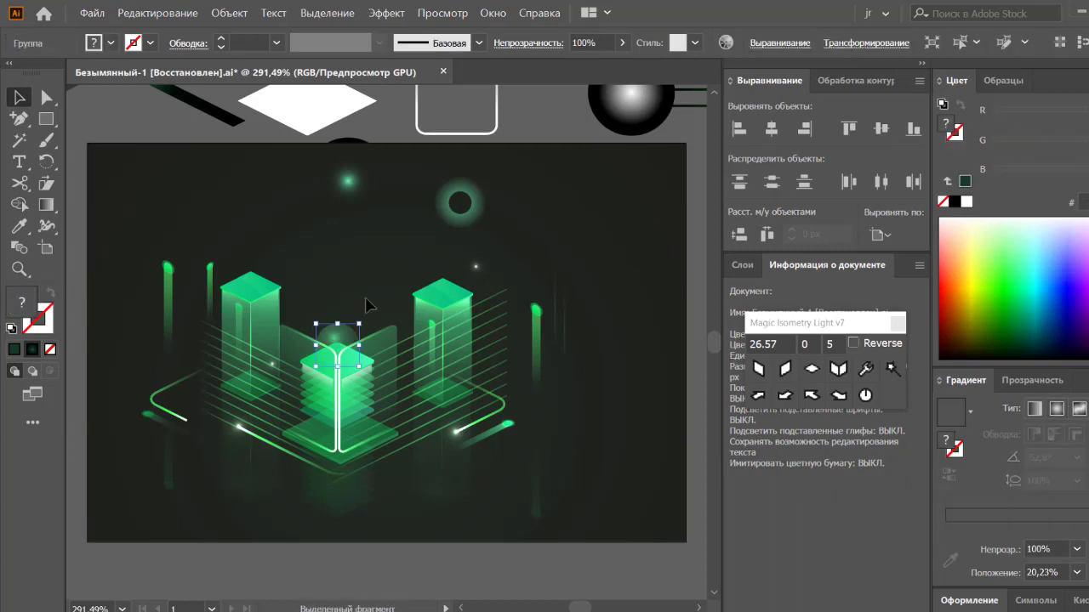
drag(342, 351, 340, 315)
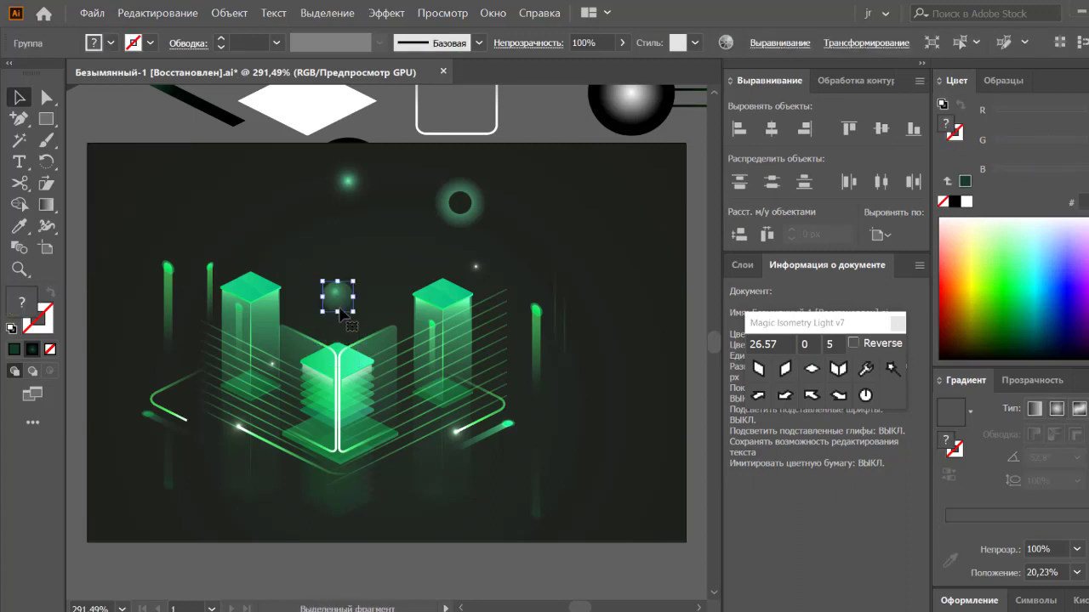
click(391, 279)
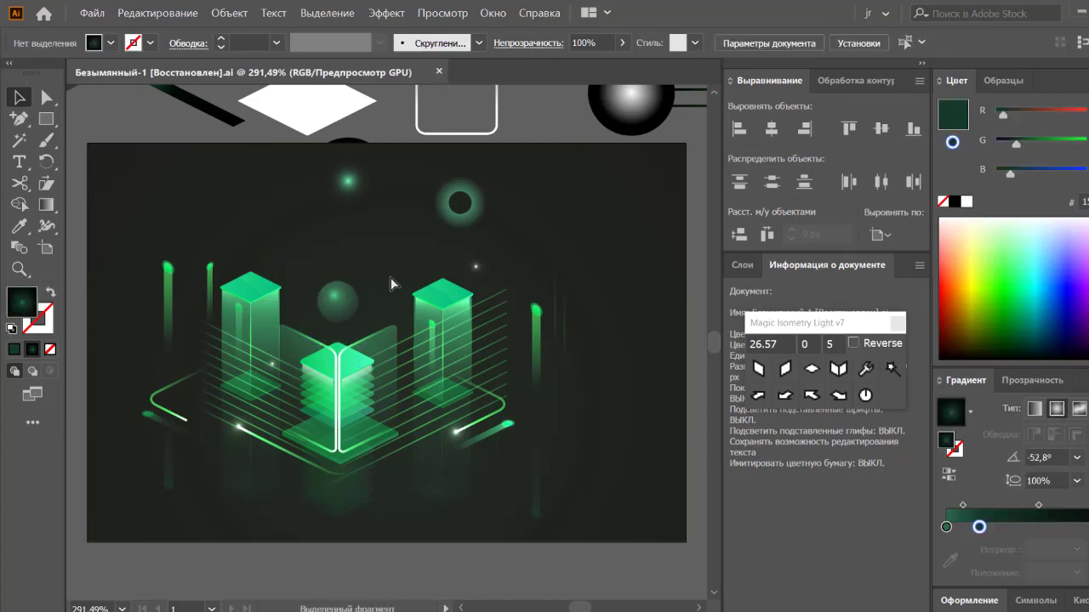
Move the dark ring off the artboard and place a glow on the right green bar.
drag(450, 220, 537, 121)
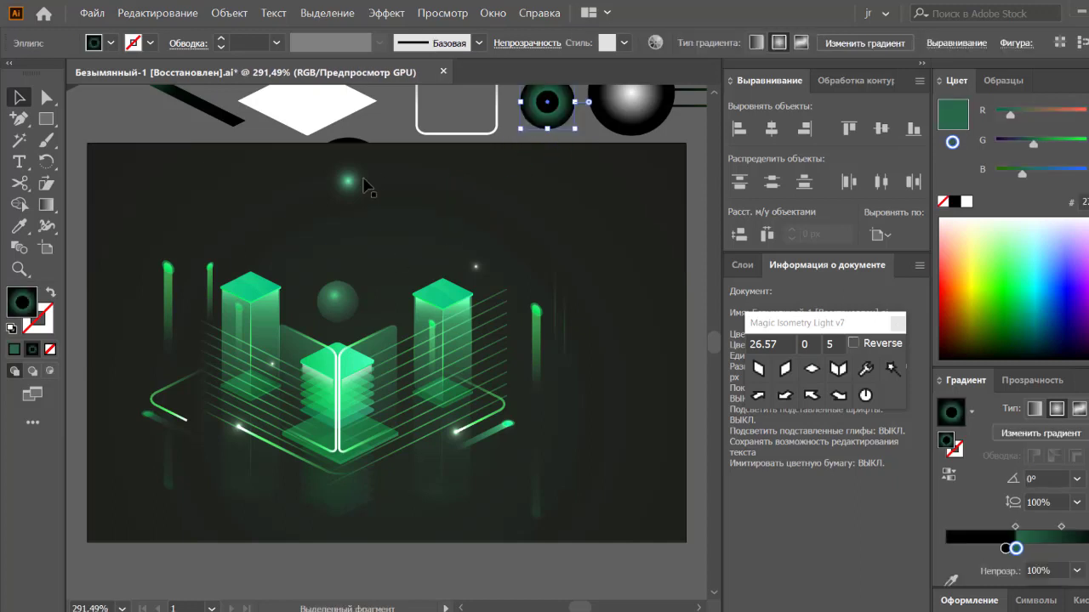
drag(539, 167, 555, 323)
click(637, 382)
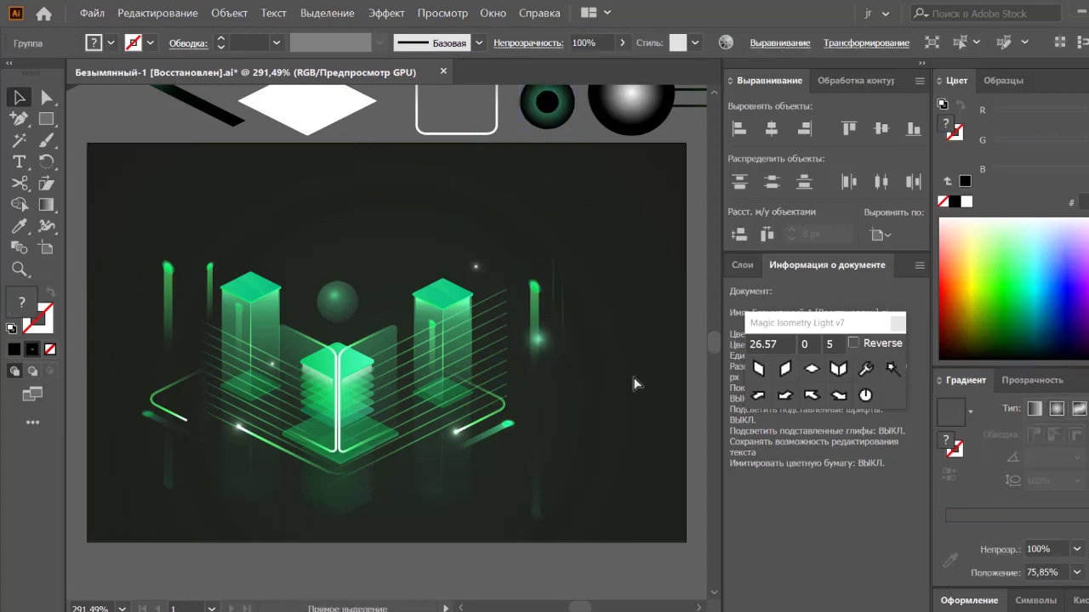
click(644, 380)
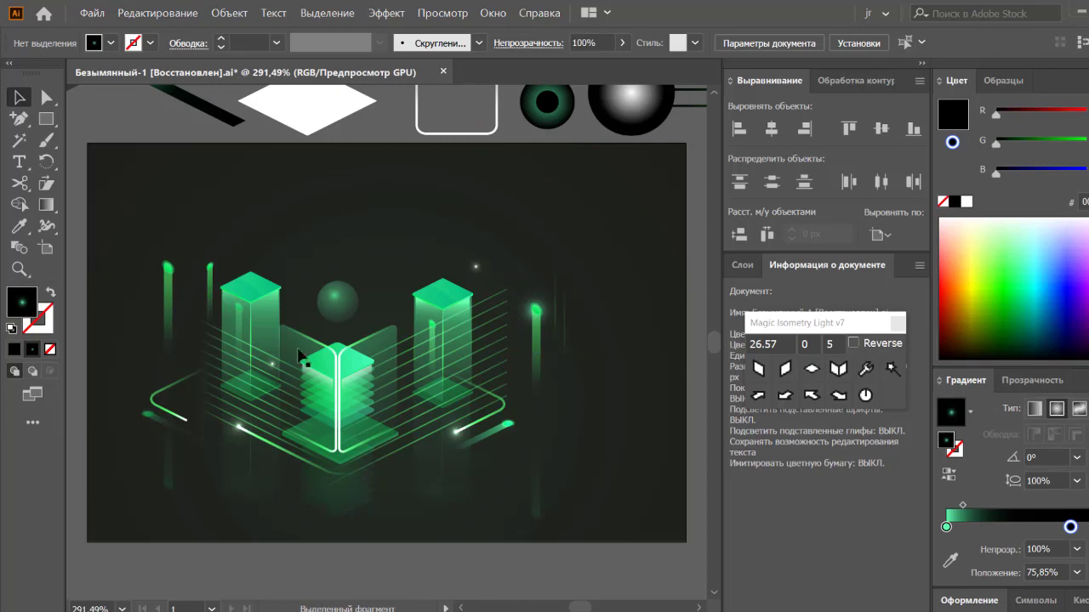
Scale the whole isometric artwork down slightly and shift it up-left.
click(570, 408)
drag(578, 401, 427, 382)
click(593, 376)
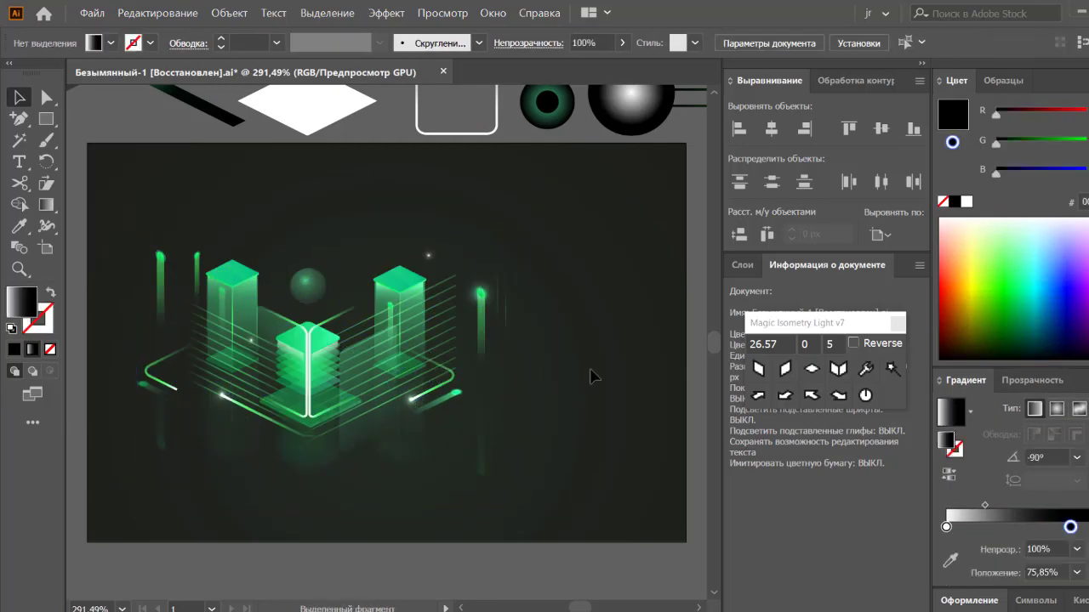
Paste the 'Vector Technologies' text and sample the scene's green colour for it.
key(ctrl+v)
key(i)
click(414, 283)
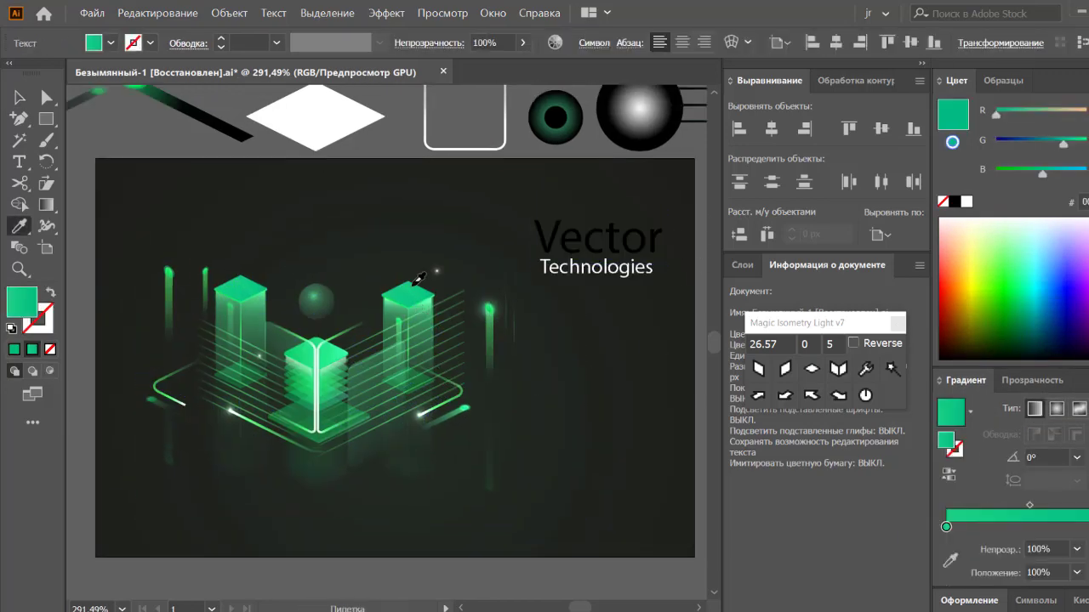
key(v)
click(626, 270)
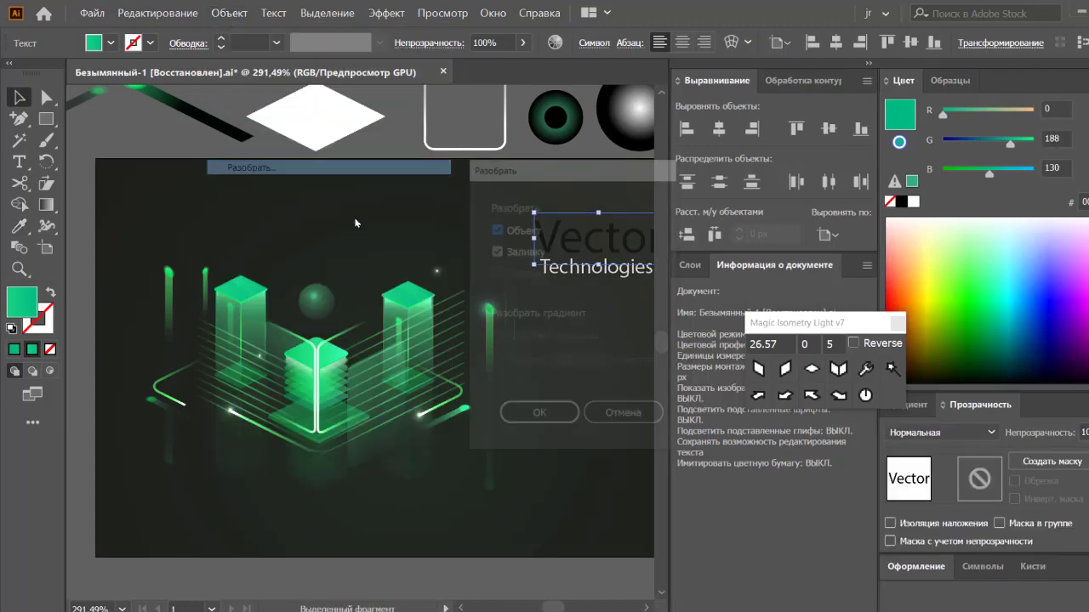
mouse_move(624, 367)
mouse_down()
mouse_move(583, 369)
mouse_move(547, 417)
mouse_up()
Give 'Vector' a green gradient and expand the lettering into shapes.
key(g)
click(505, 268)
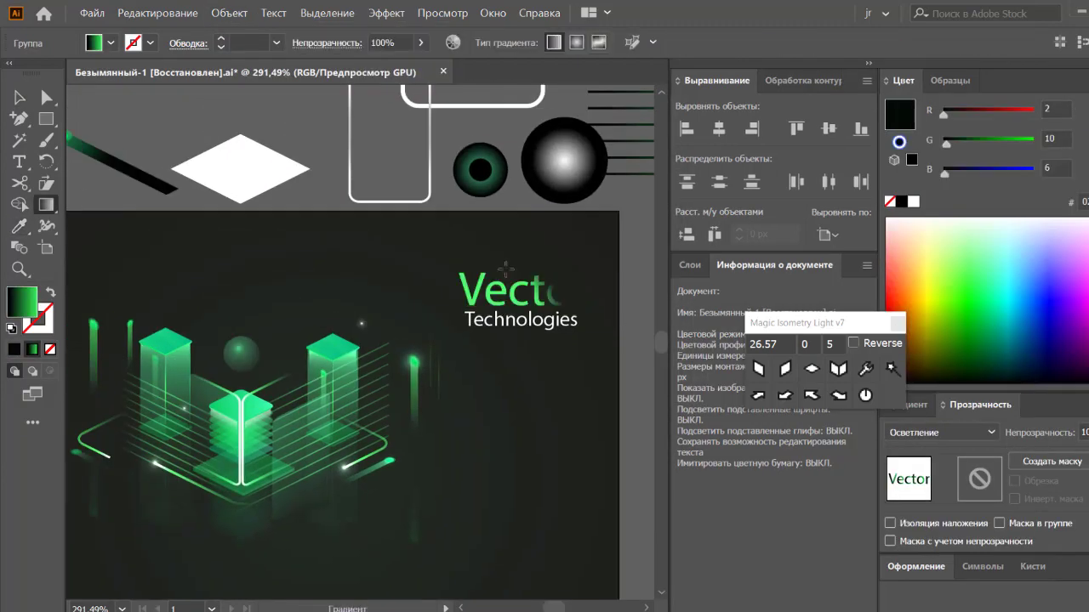
key(v)
click(521, 320)
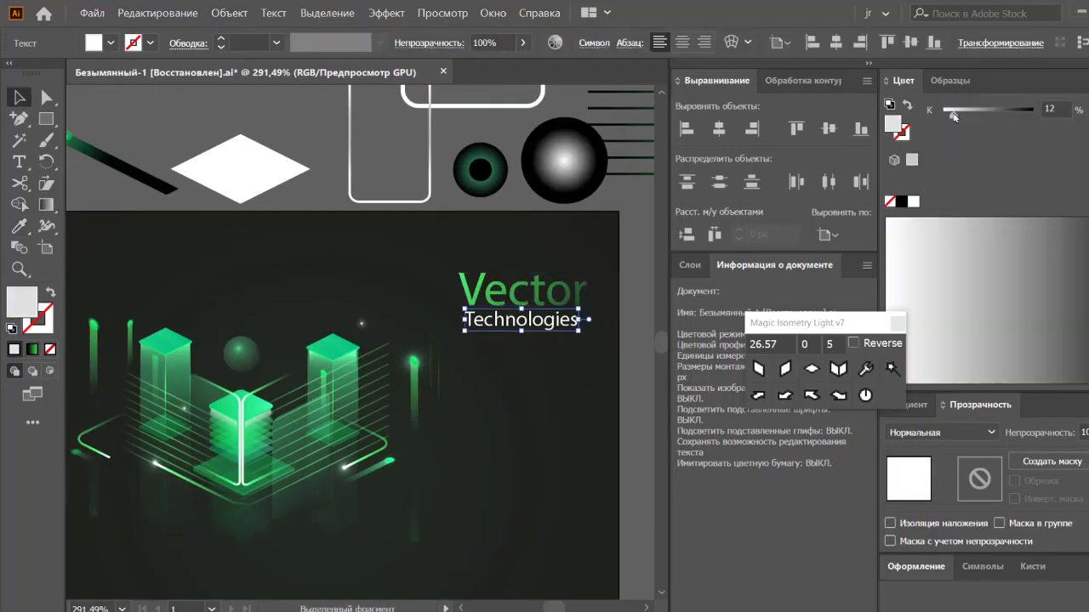
click(228, 12)
click(246, 175)
Move the 'Vector Technologies' title to the right of the scene and deselect.
click(519, 416)
drag(520, 415, 567, 373)
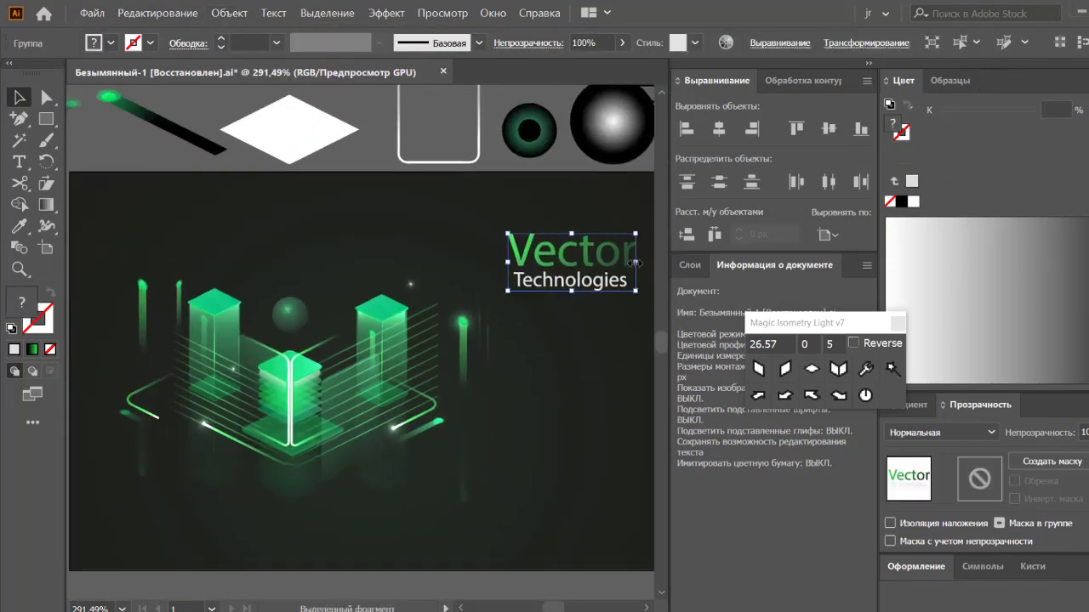
drag(587, 281, 575, 414)
click(281, 365)
click(532, 340)
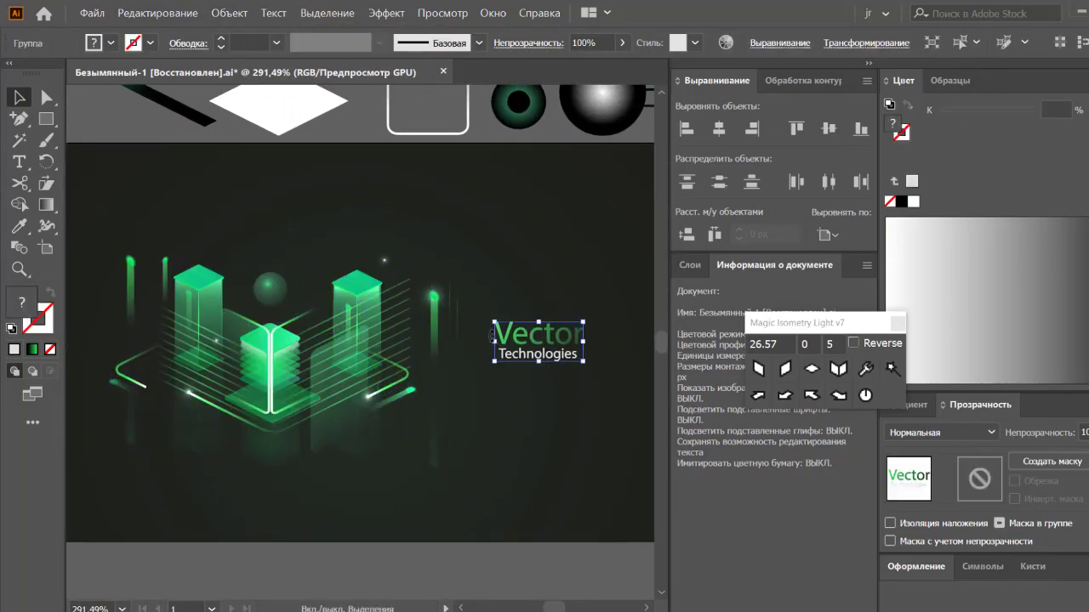
click(527, 408)
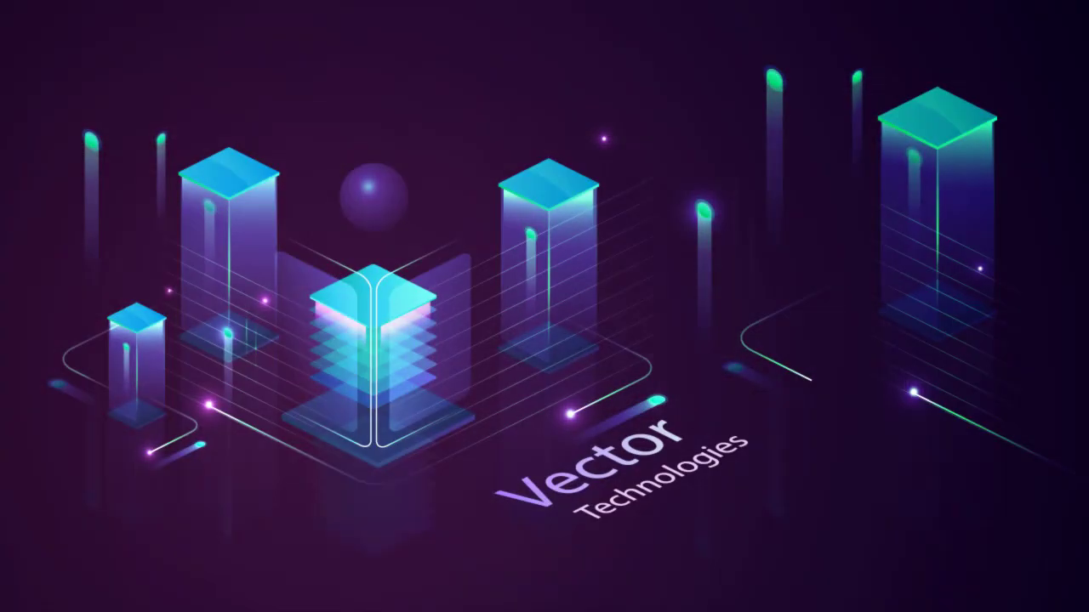